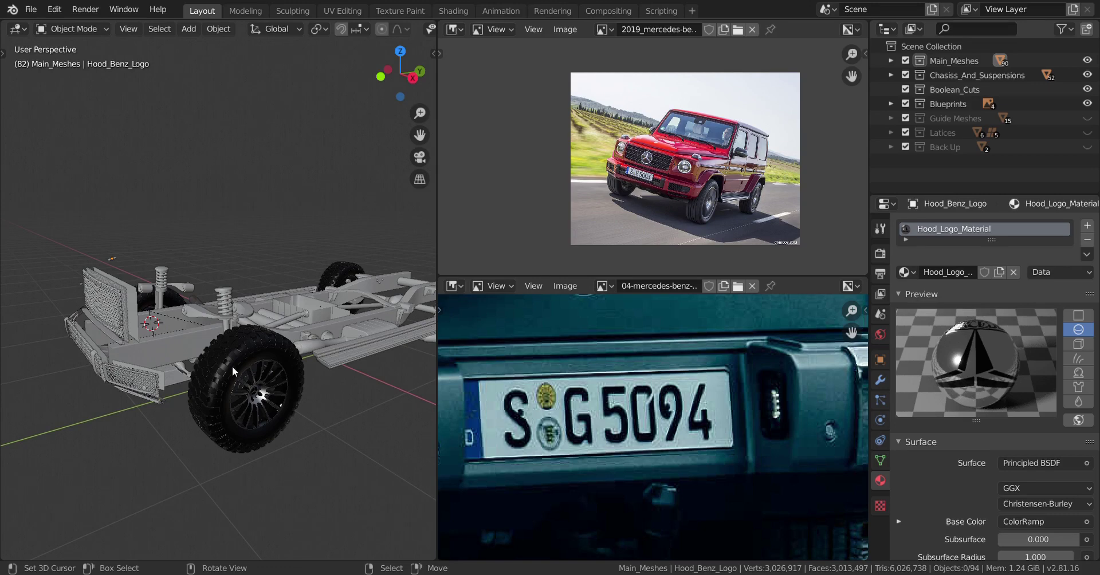
Step: Select the Hood_Benz_Logo object and hide it from the viewport
scroll(245, 353, up, 4)
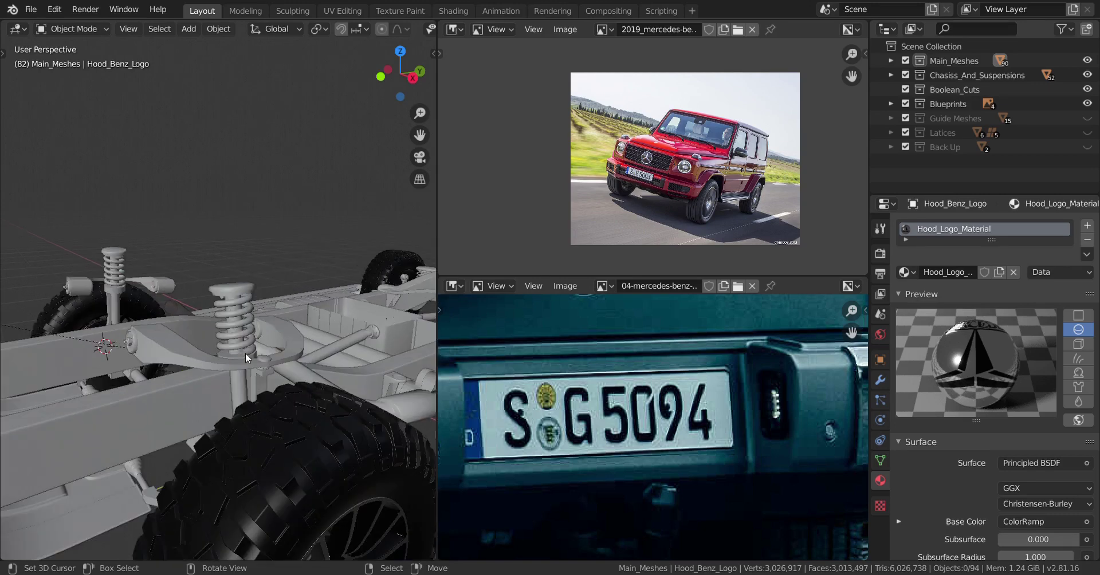
scroll(245, 353, down, 4)
scroll(273, 369, up, 3)
middle_drag(224, 331, 217, 281)
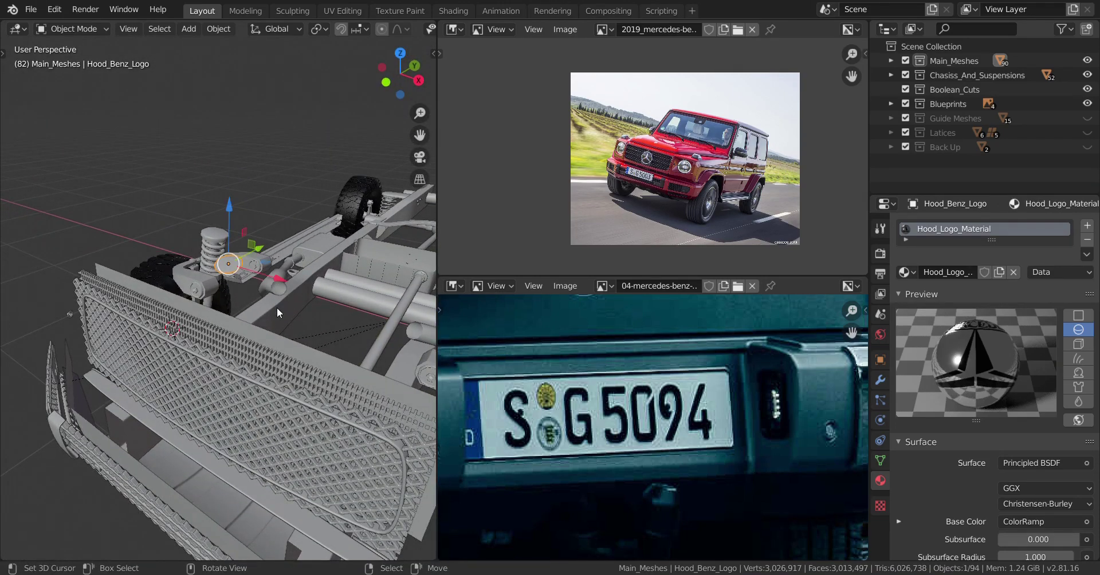
key(Delete)
Step: Assign the existing Plastic_Black.R.0.2 material to Front_Grill_Mesh_Borders and hide that object
middle_drag(276, 307, 274, 163)
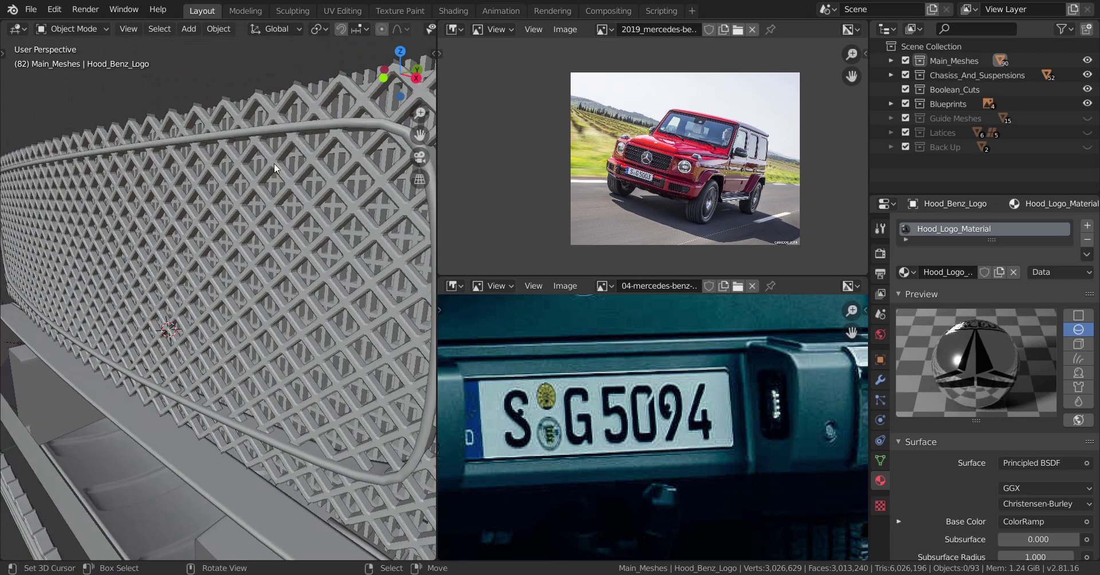
click(284, 129)
click(904, 272)
scroll(825, 406, down, 10)
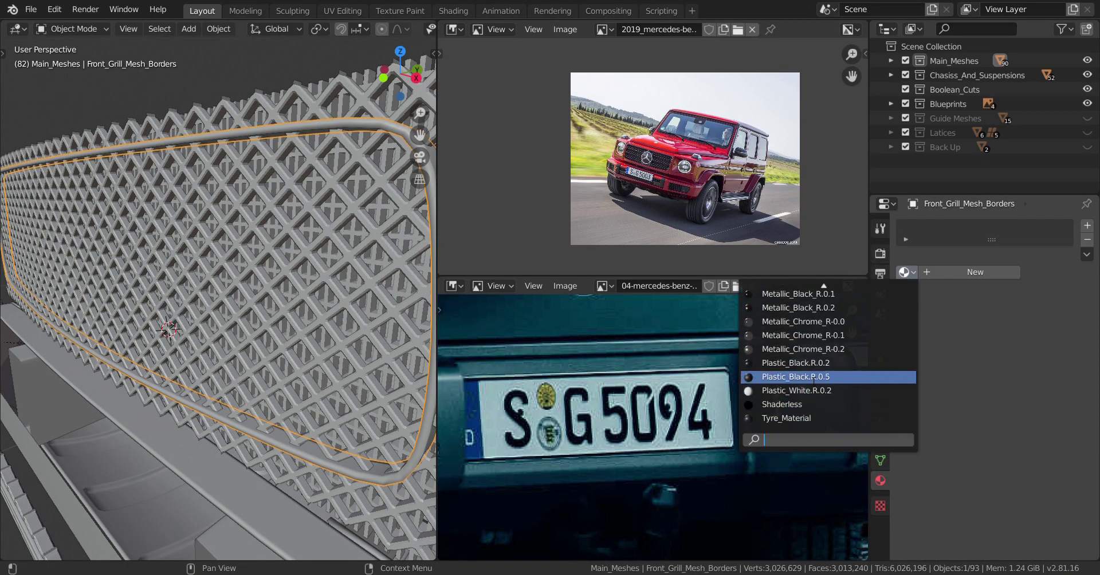
click(816, 364)
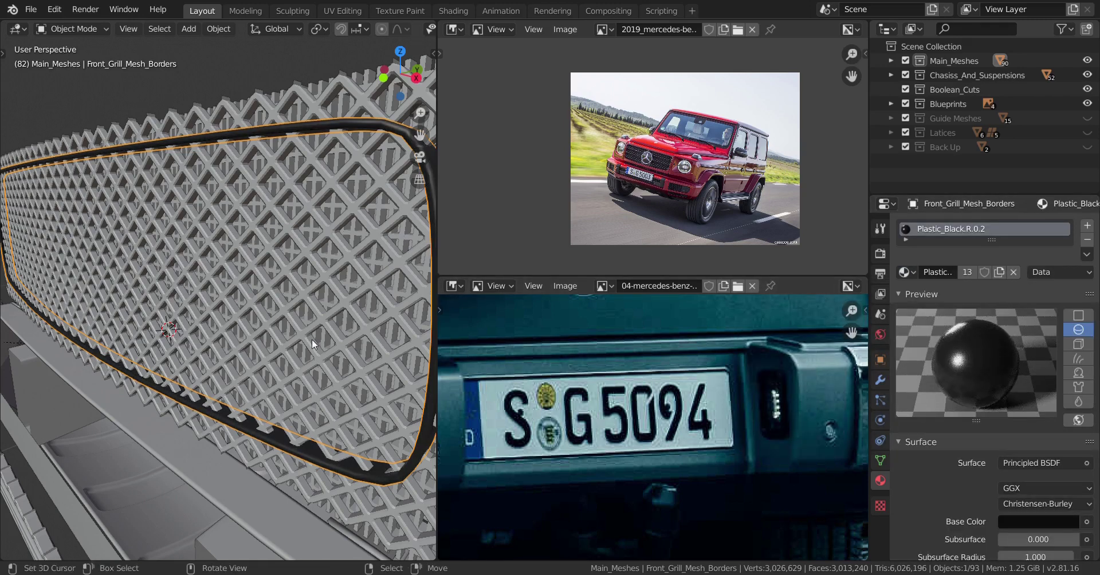
key(Delete)
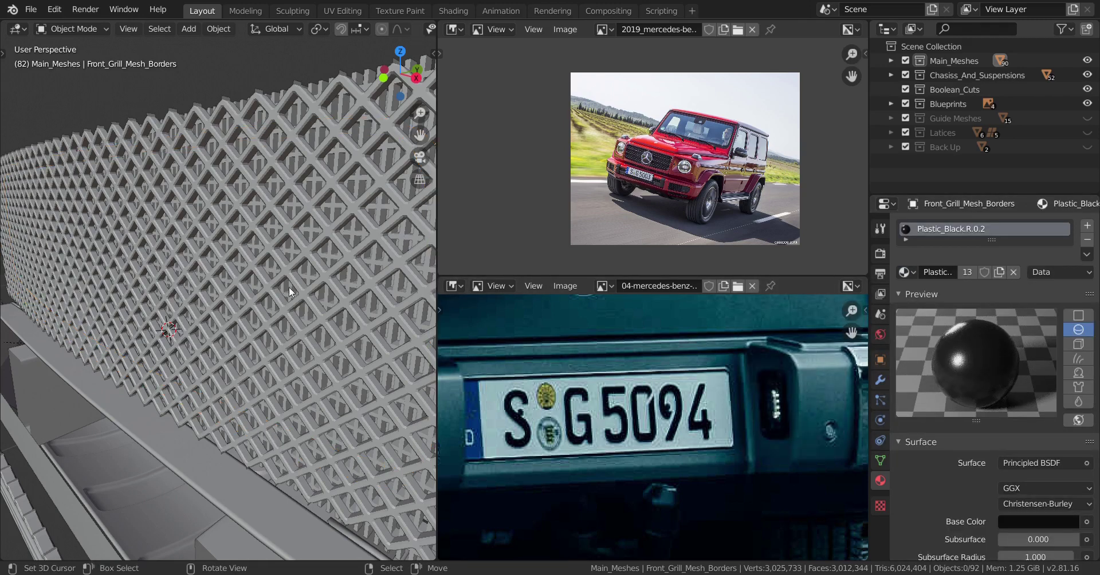
Step: Assign the existing Plastic_Black.R.0.2 material to the diamond-patterned Front_Grill_Mesh and hide it
click(299, 243)
click(905, 272)
scroll(807, 415, down, 5)
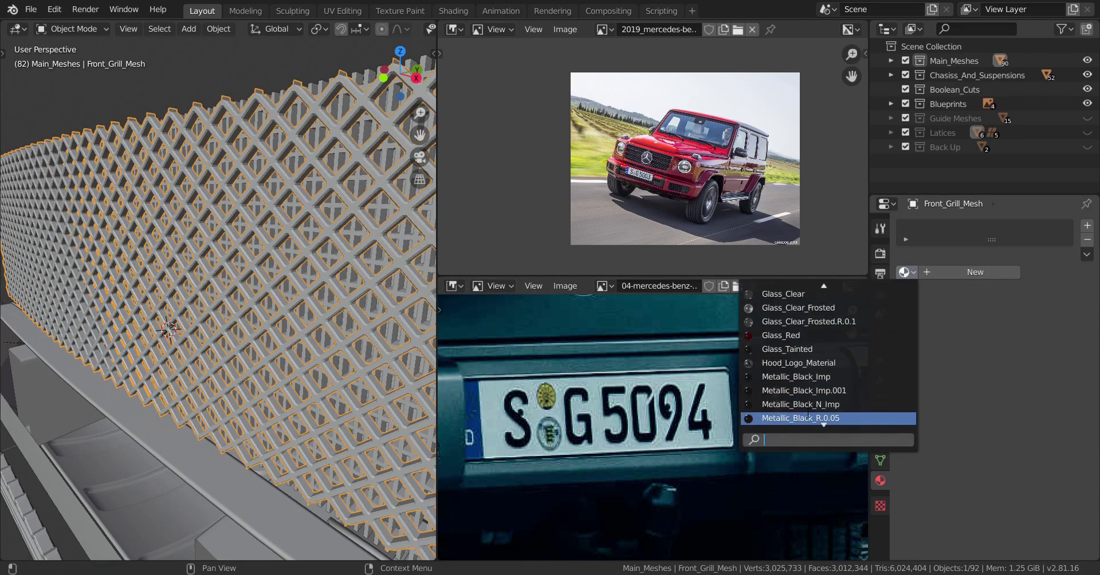
scroll(808, 406, up, 7)
scroll(807, 406, down, 13)
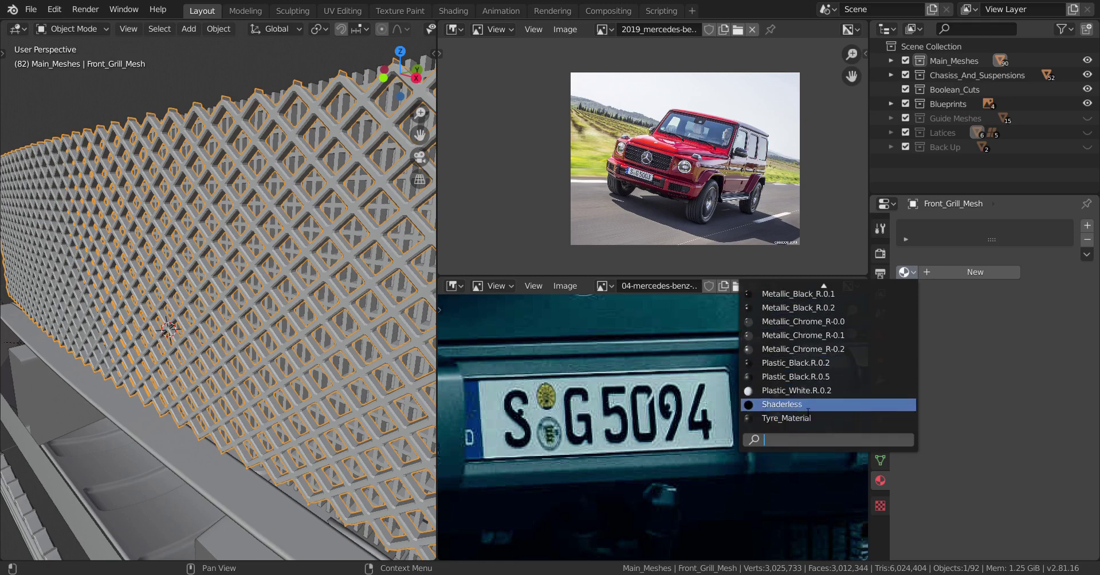
click(776, 363)
key(h)
Step: Give the square grid Plane behind the front grill the Plastic_Black.R.0.2 material and hide it
right_click(266, 258)
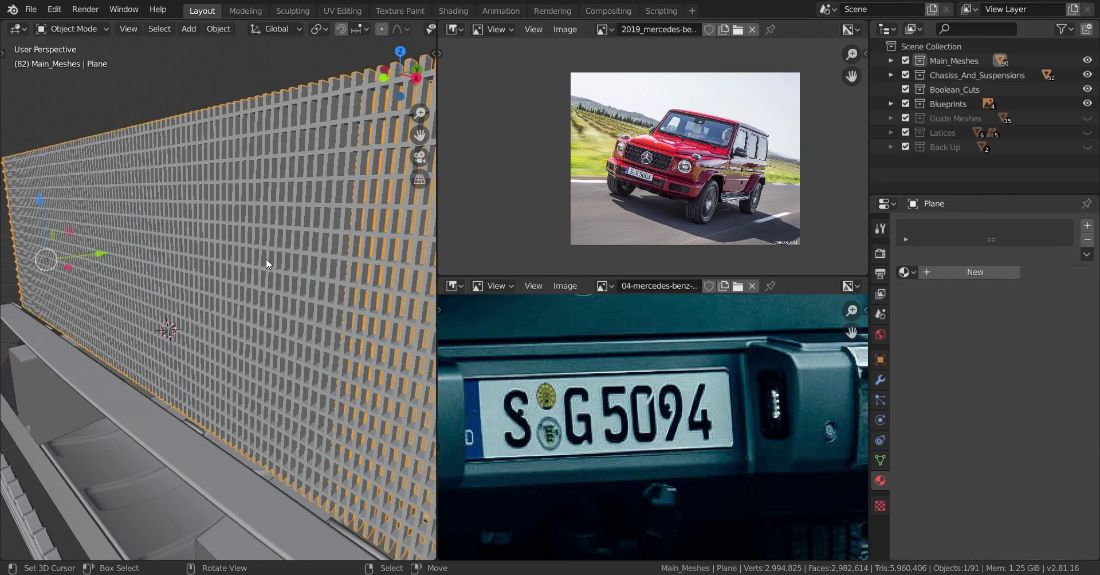
scroll(224, 309, down, 5)
scroll(223, 308, up, 3)
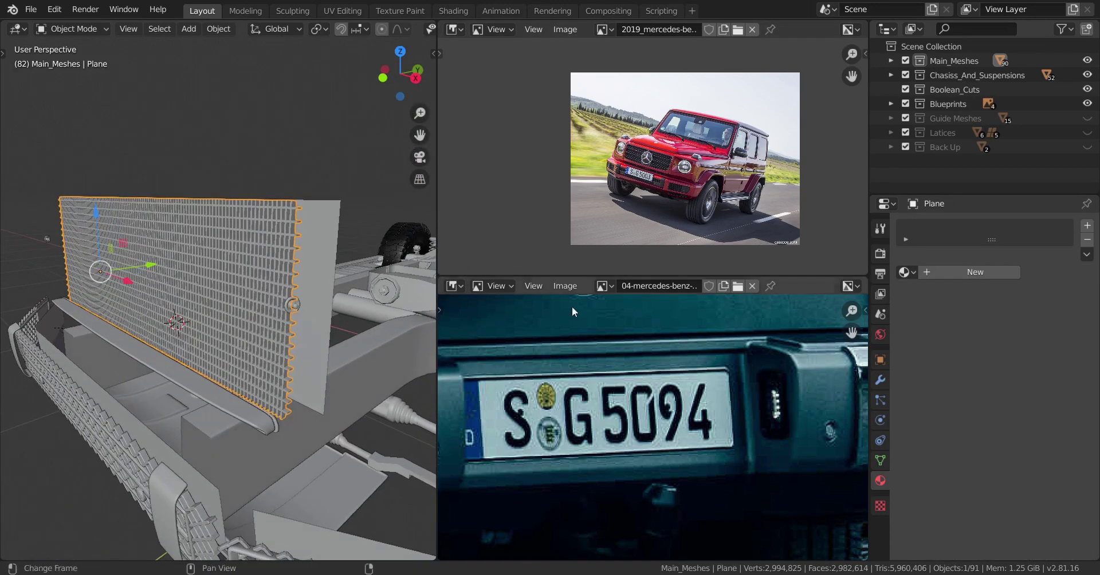
click(910, 274)
scroll(813, 390, down, 10)
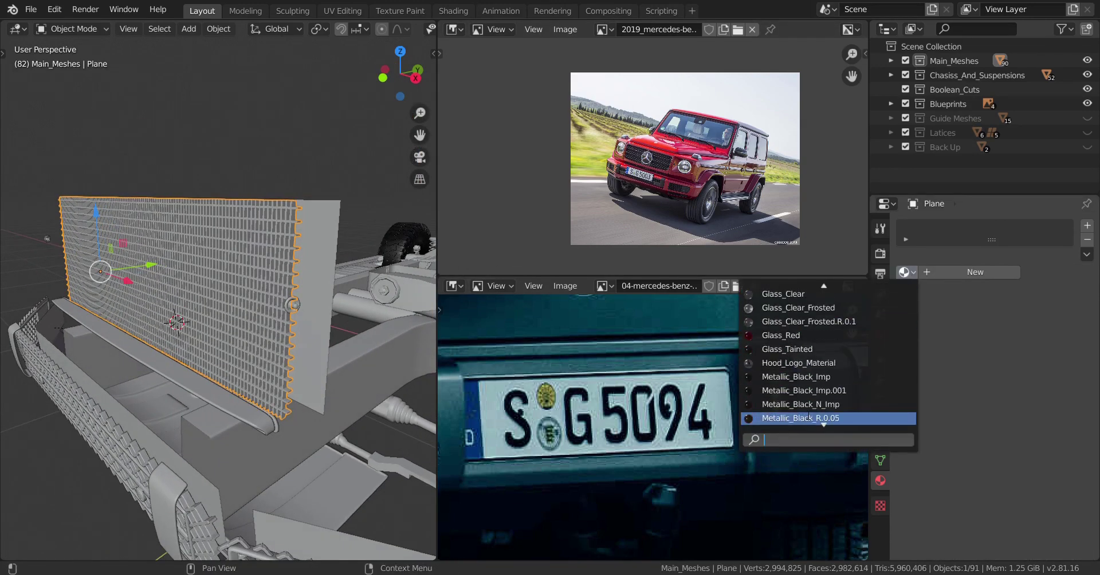
scroll(812, 390, down, 2)
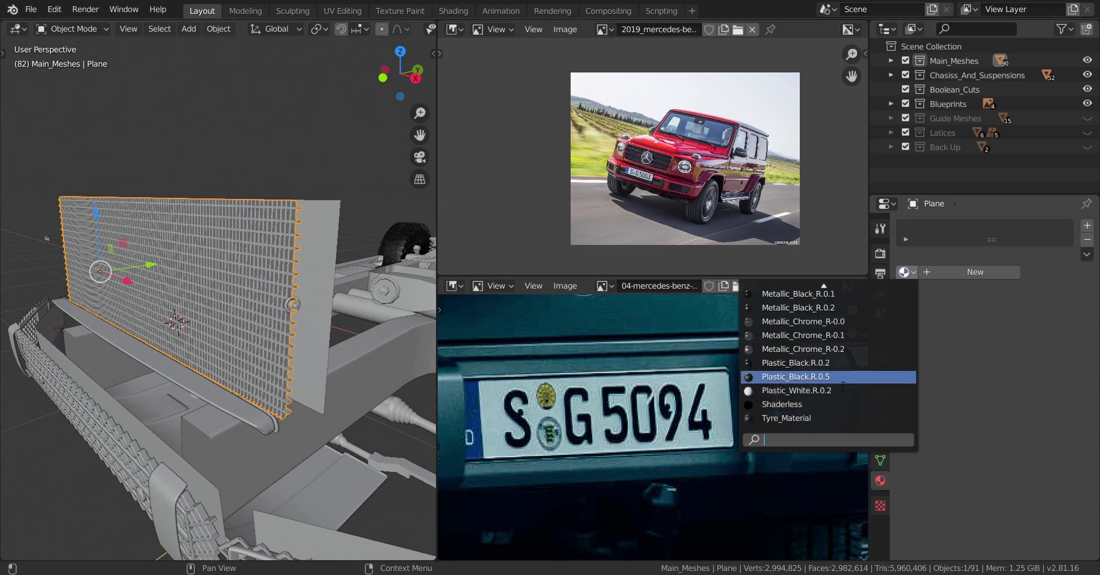
click(819, 363)
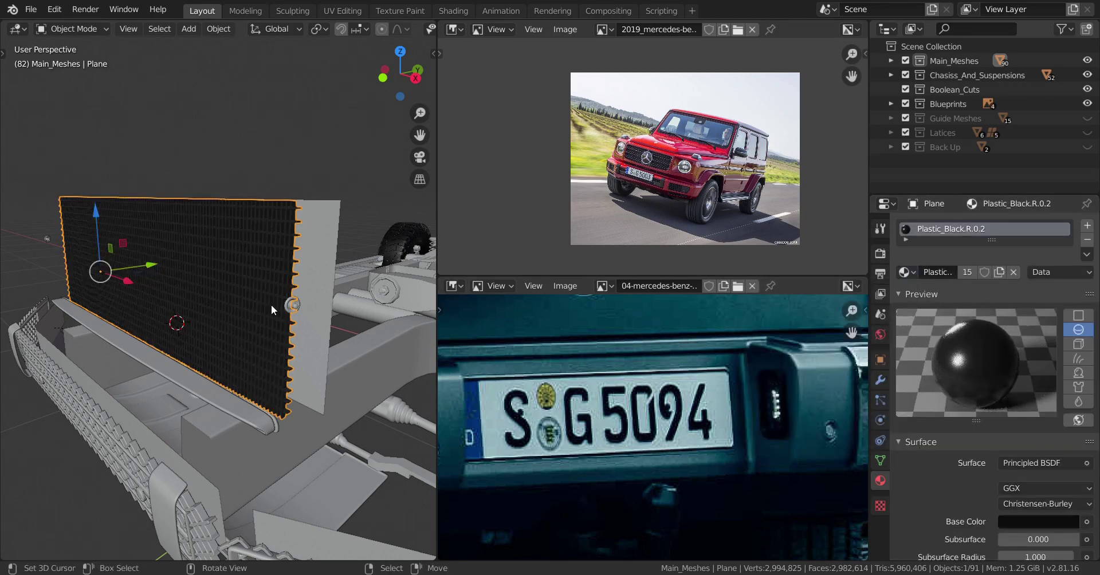
key(Delete)
Step: Assign the Shaderless material to the Shadow_Meshes panels behind the grill and hide them
click(269, 239)
middle_drag(269, 240, 195, 314)
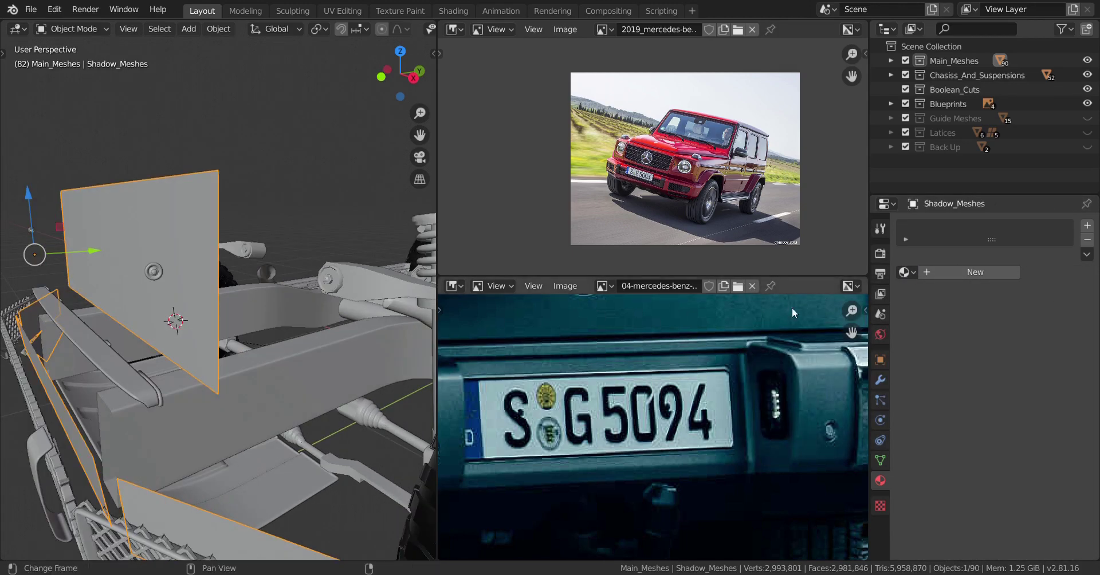
click(904, 272)
scroll(847, 411, down, 15)
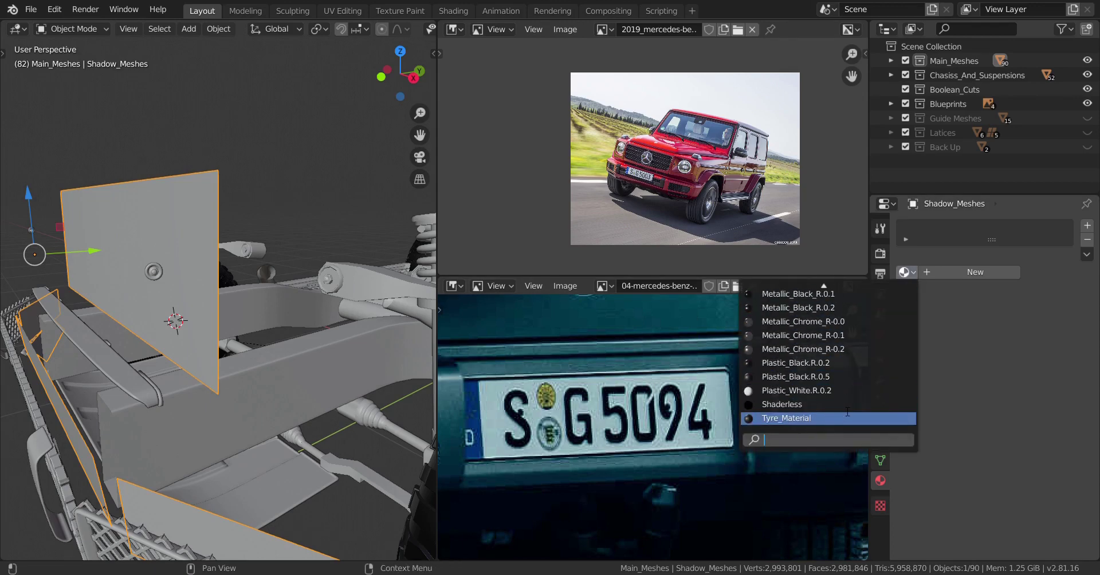
click(792, 405)
middle_drag(132, 349, 113, 332)
key(Delete)
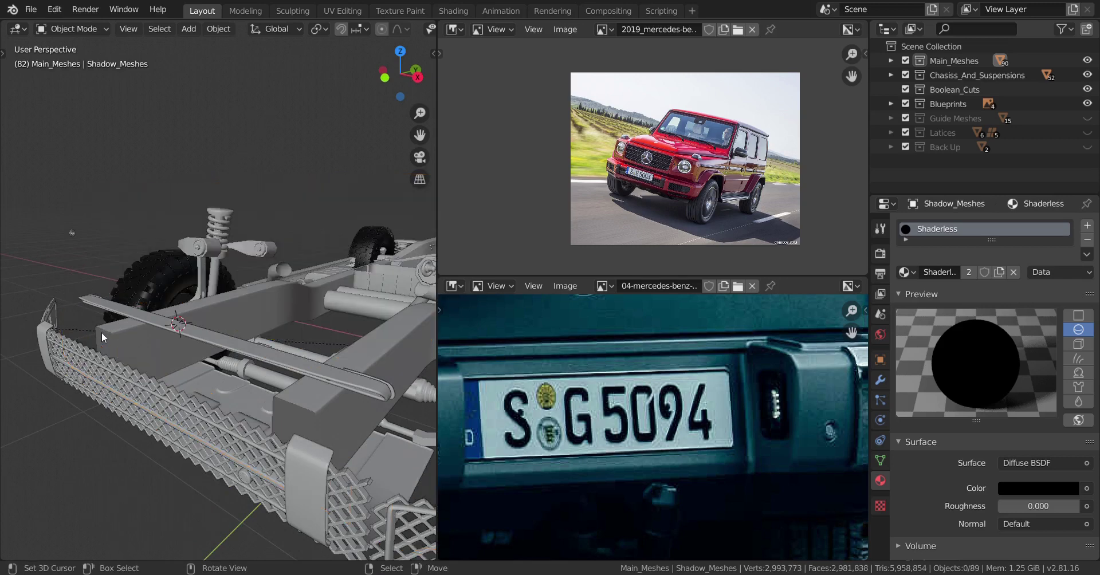
Step: Assign the existing Plastic_Black.R.0.2 material to Front_Shell_Lower_Gap_Piece
scroll(101, 332, up, 5)
click(126, 235)
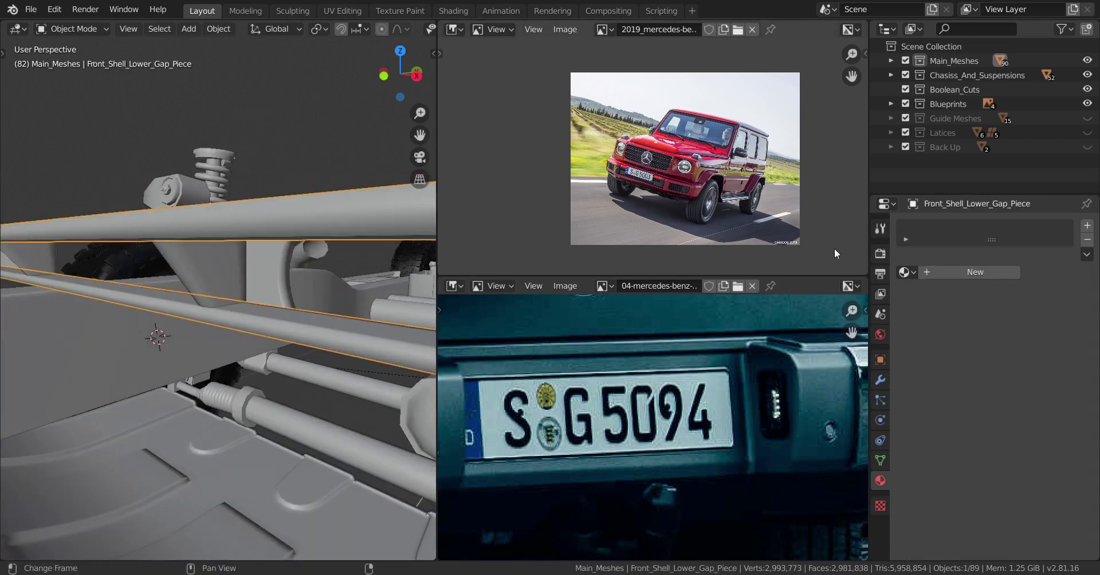
click(905, 272)
scroll(800, 401, down, 10)
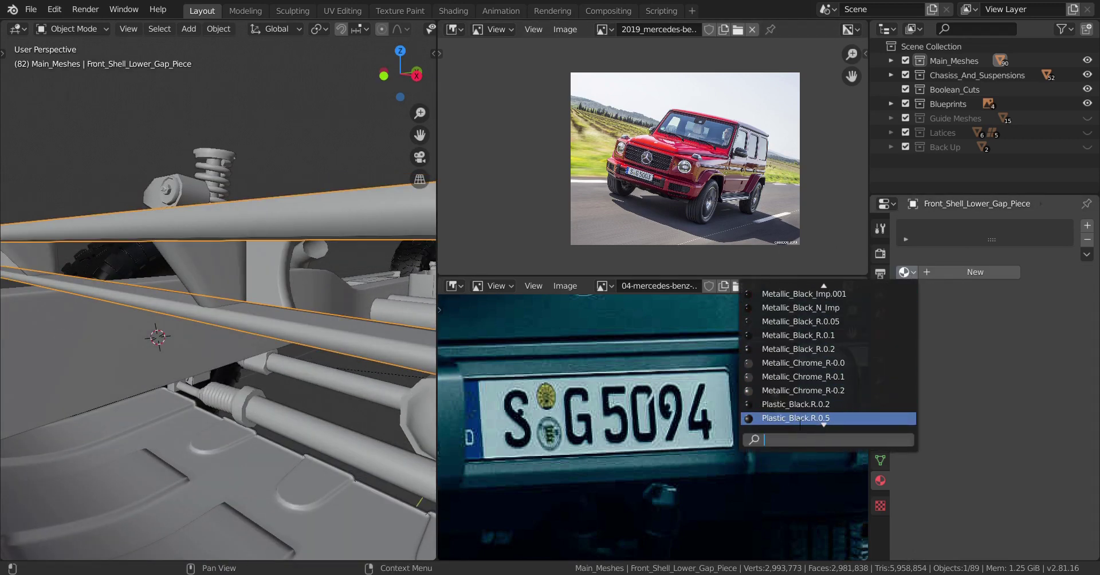
scroll(800, 422, down, 3)
click(821, 364)
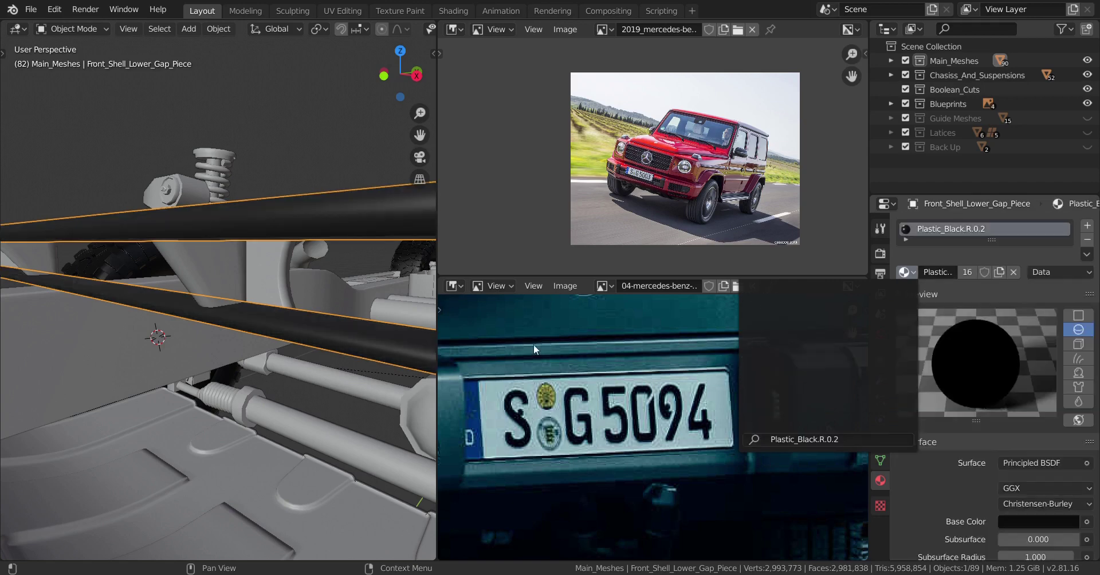
Step: Link the material of Front_Shell_Lower_Gap_Piece to the part inside its gap and hide both objects
click(212, 280)
click(291, 337)
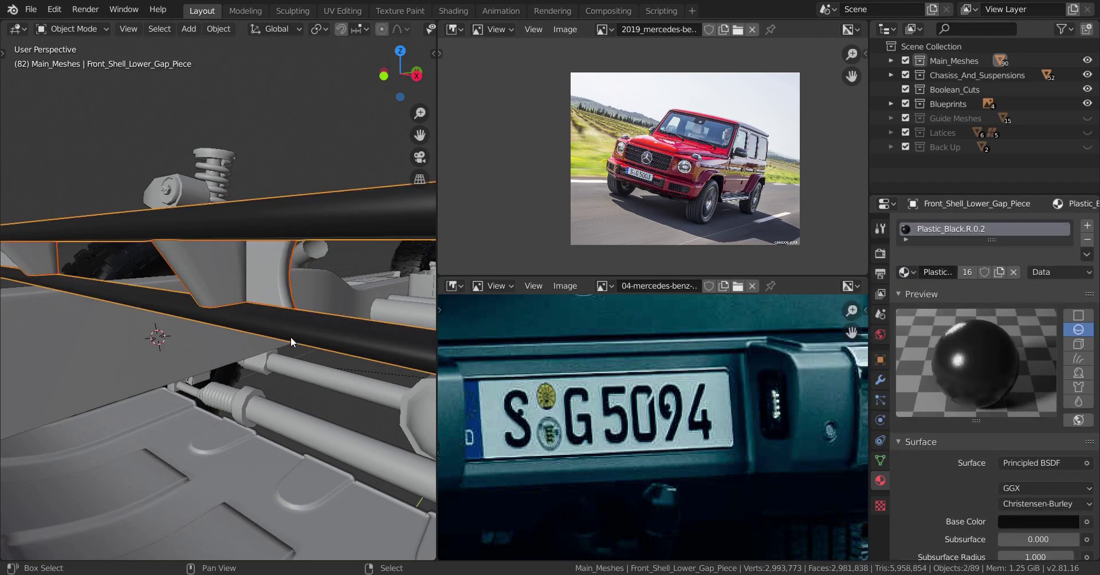
key(ctrl+l)
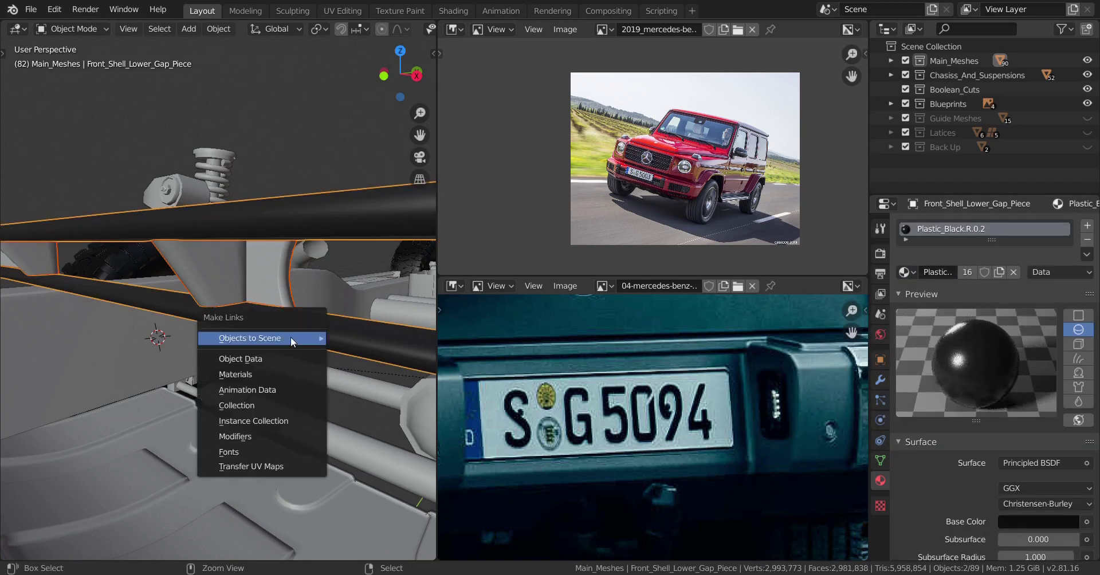
click(263, 374)
middle_drag(264, 372, 297, 311)
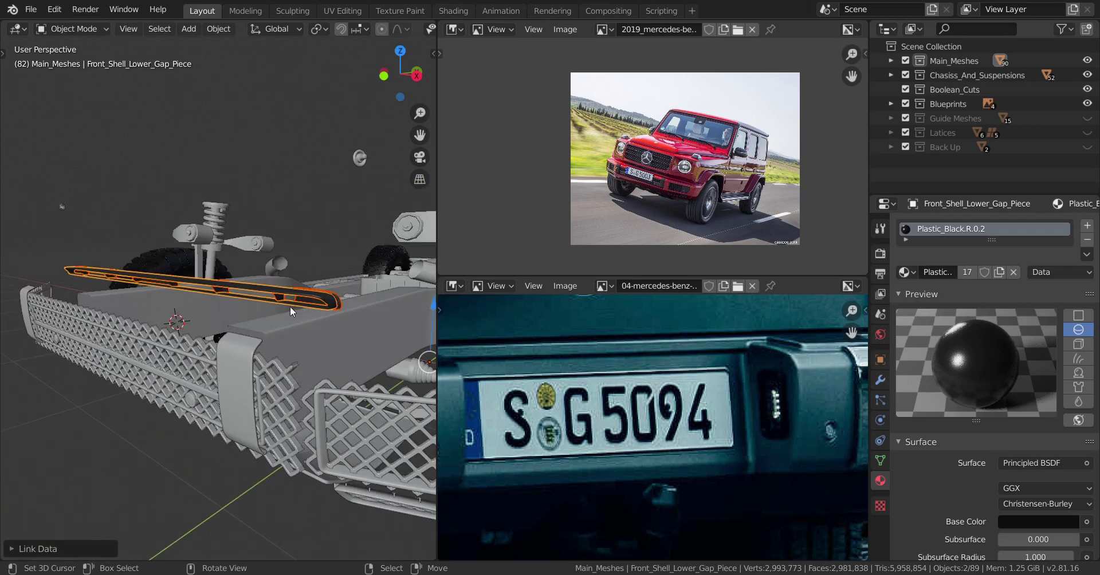
key(Delete)
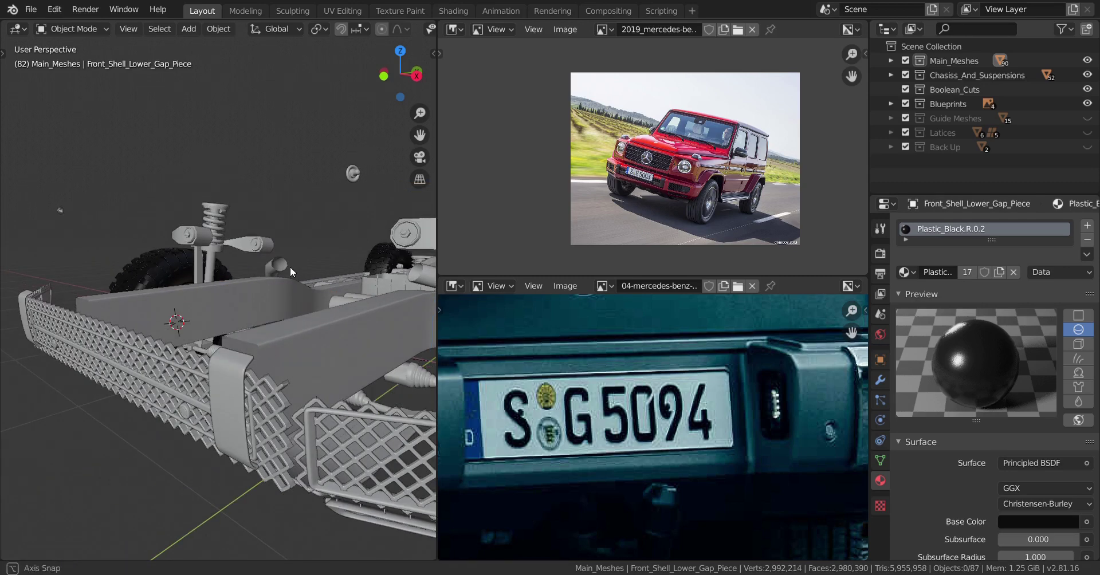
Step: Assign the Plastic_Black.R.0.2 material to the round Headlight_Area_Piece and hide it
right_click(356, 170)
shift+middle_drag(356, 169, 291, 258)
scroll(285, 236, up, 4)
scroll(284, 243, down, 2)
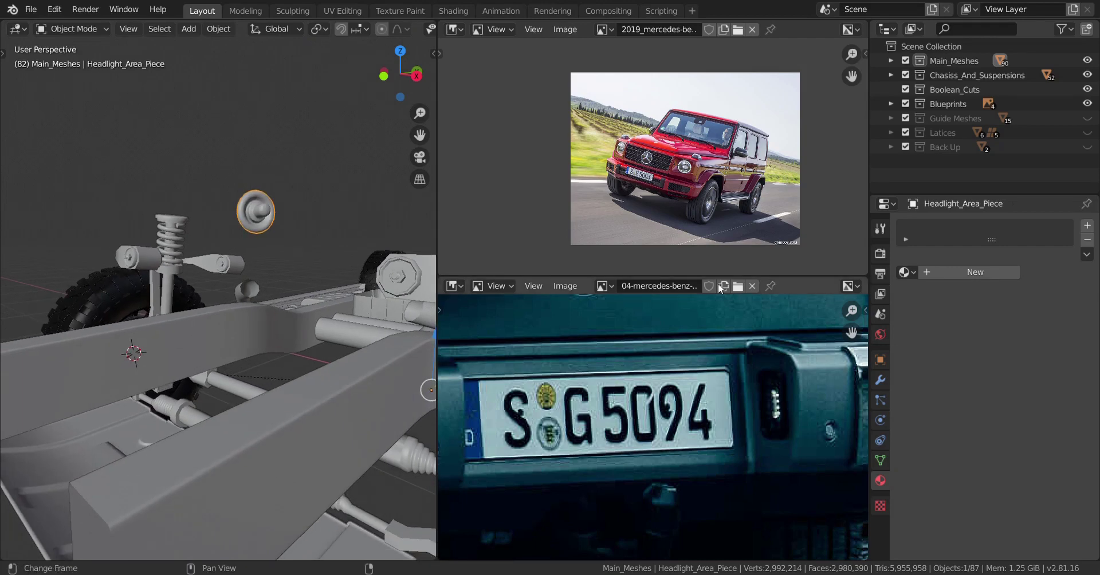
click(904, 272)
scroll(818, 405, down, 6)
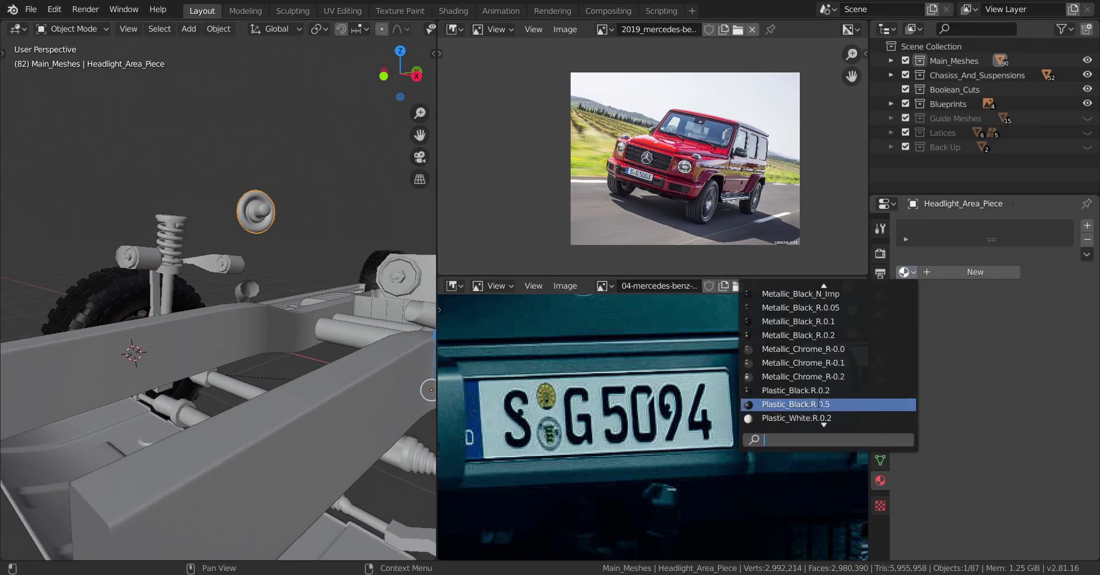
scroll(819, 418, down, 2)
click(819, 366)
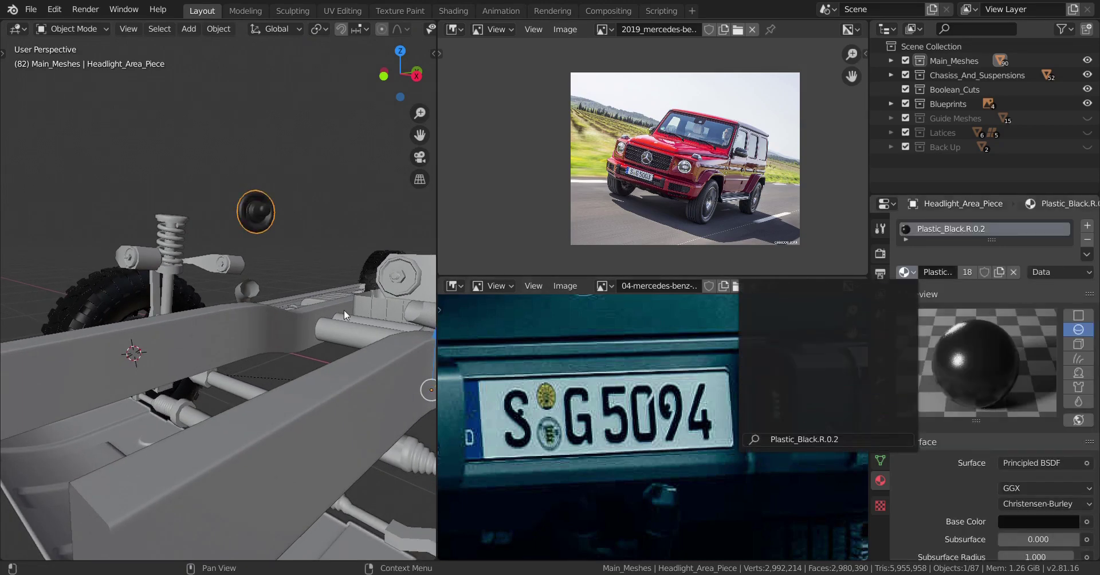
key(h)
Step: Assign the existing Plastic_Black.R.0.2 material to Front_Bumper_Grill_Mesh_Borders
scroll(174, 280, down, 6)
middle_drag(174, 280, 195, 272)
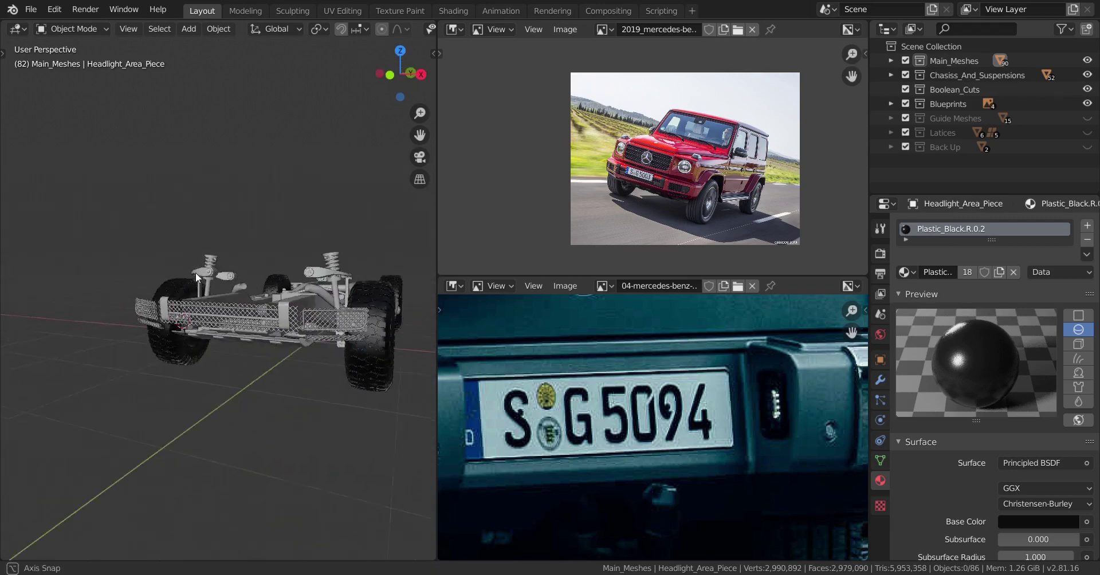
scroll(195, 273, up, 7)
scroll(206, 290, down, 3)
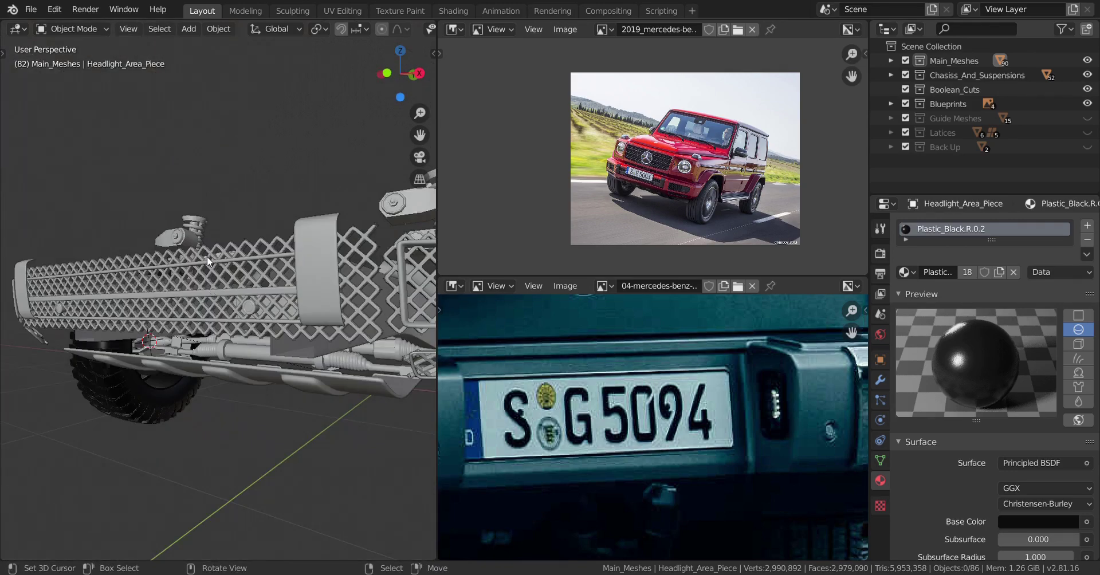
click(207, 256)
scroll(204, 263, up, 3)
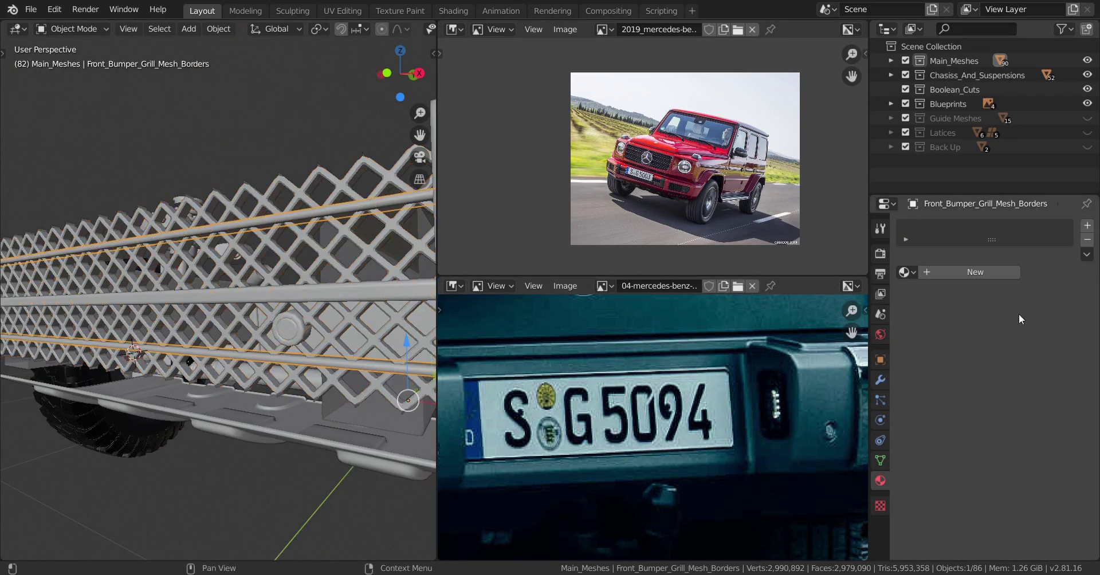
click(914, 272)
scroll(822, 400, down, 6)
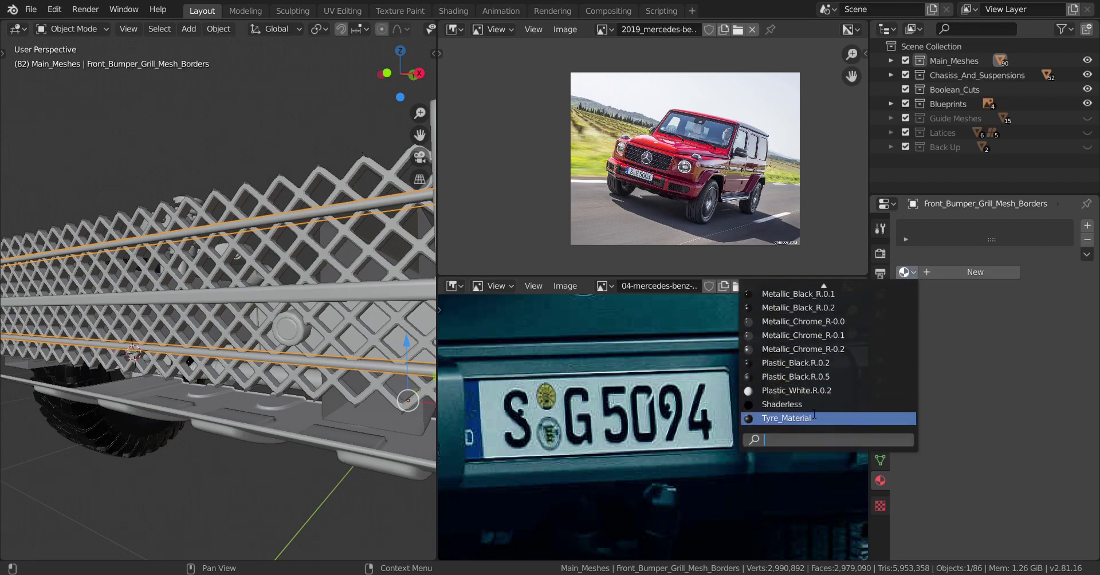
click(810, 363)
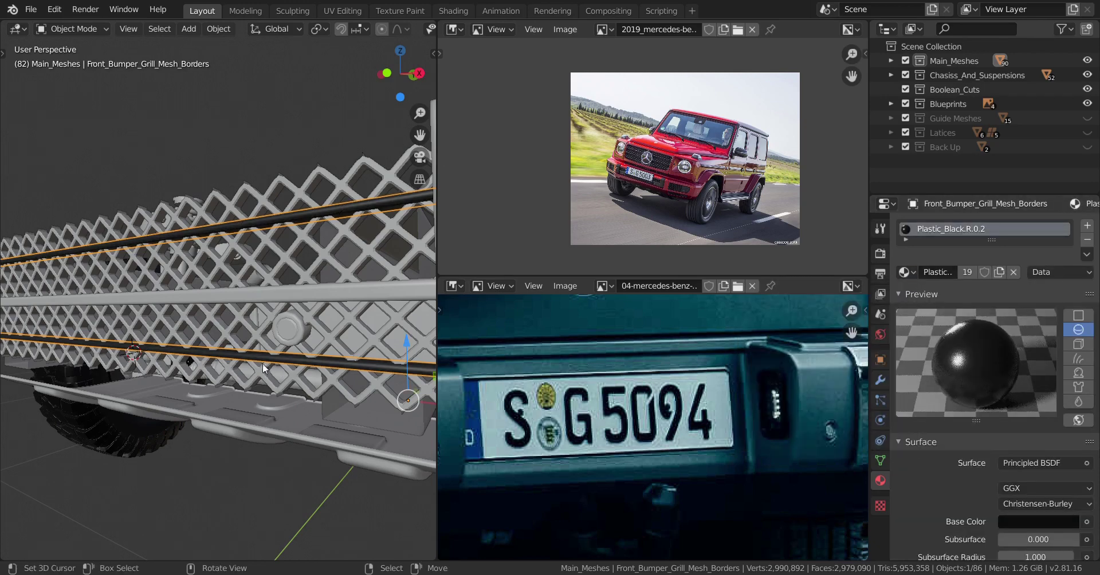
Step: Link the material of Front_Bumper_Grill_Mesh_Borders to Front_Bumper_Center_Grill_Mesh and hide both objects
click(263, 246)
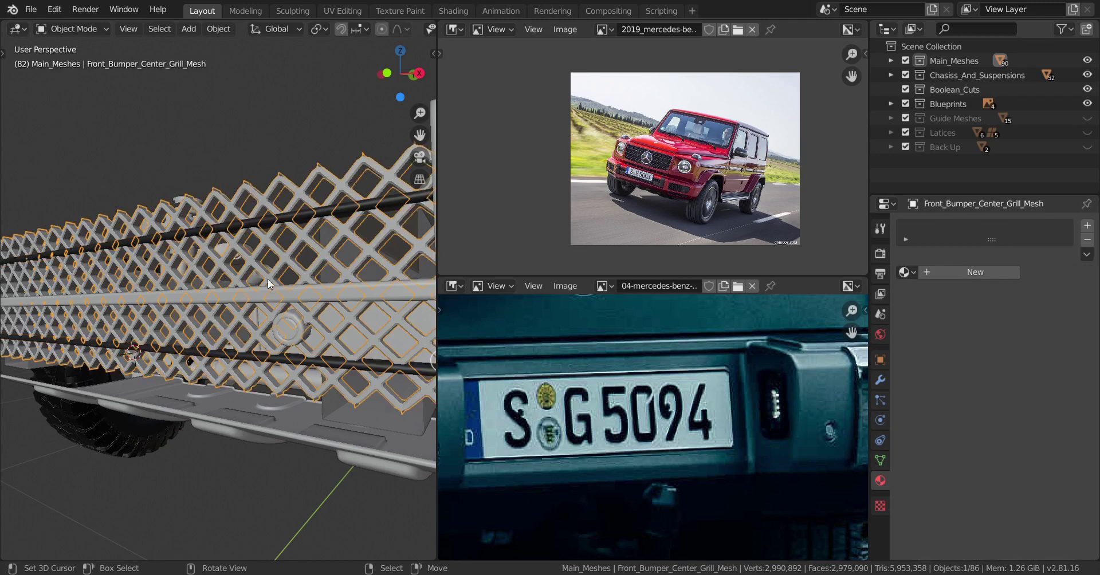
shift+click(245, 294)
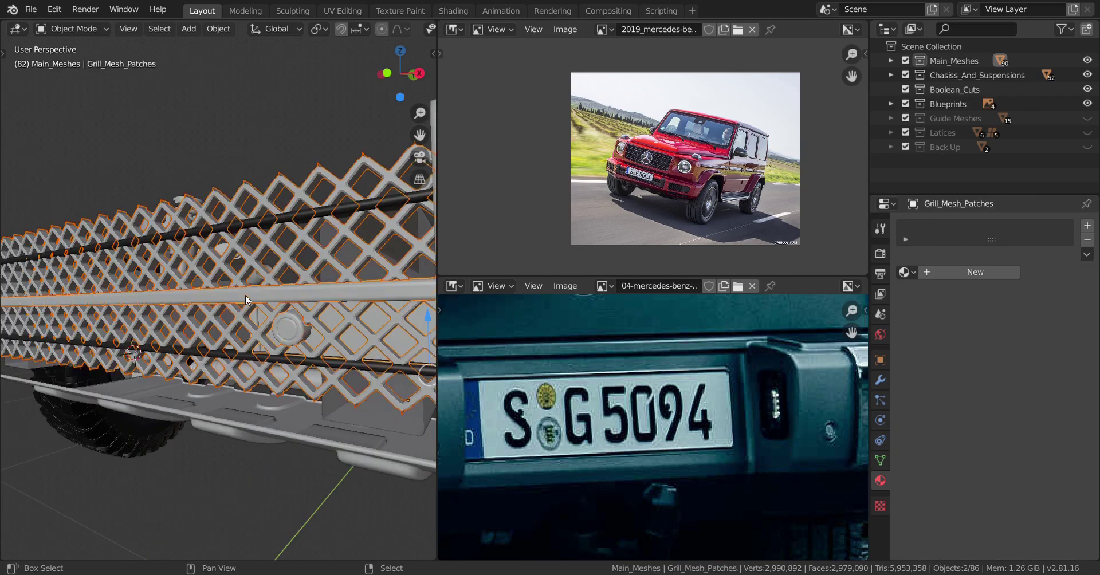
shift+click(286, 327)
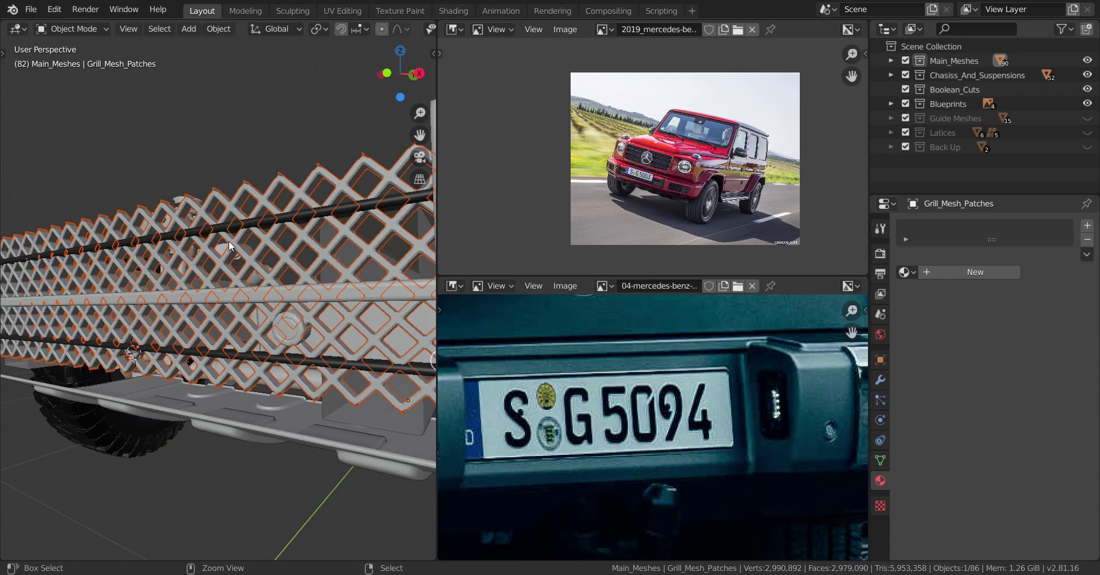
click(288, 245)
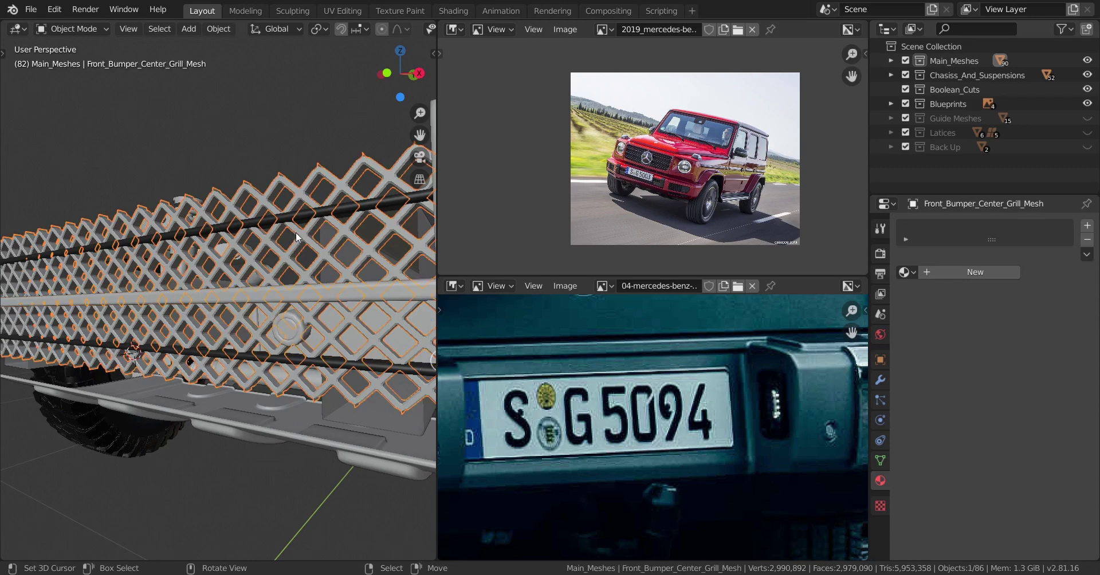
shift+click(262, 215)
key(ctrl+l)
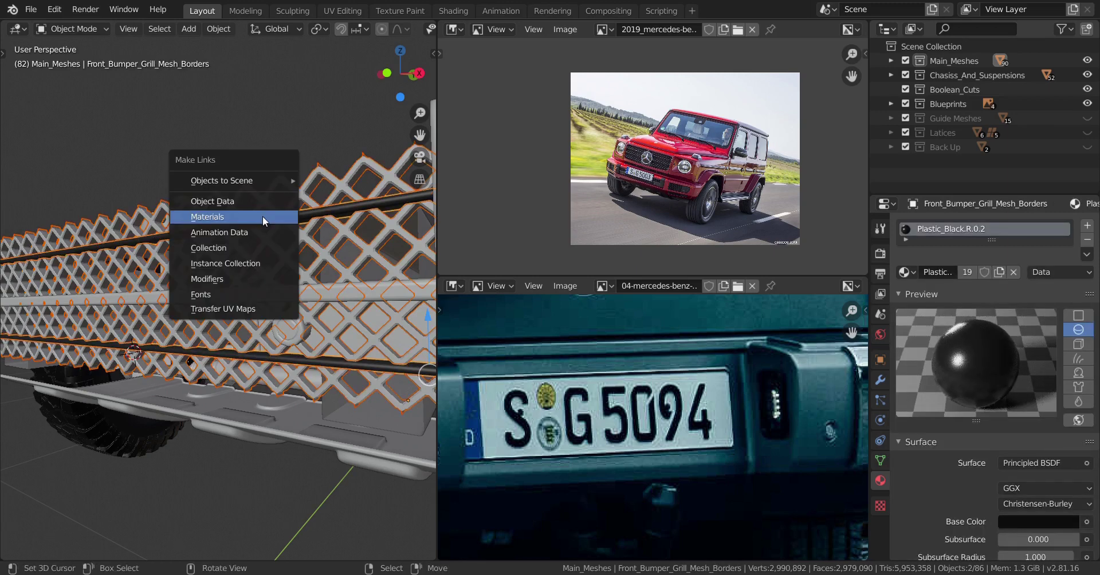
click(262, 217)
key(h)
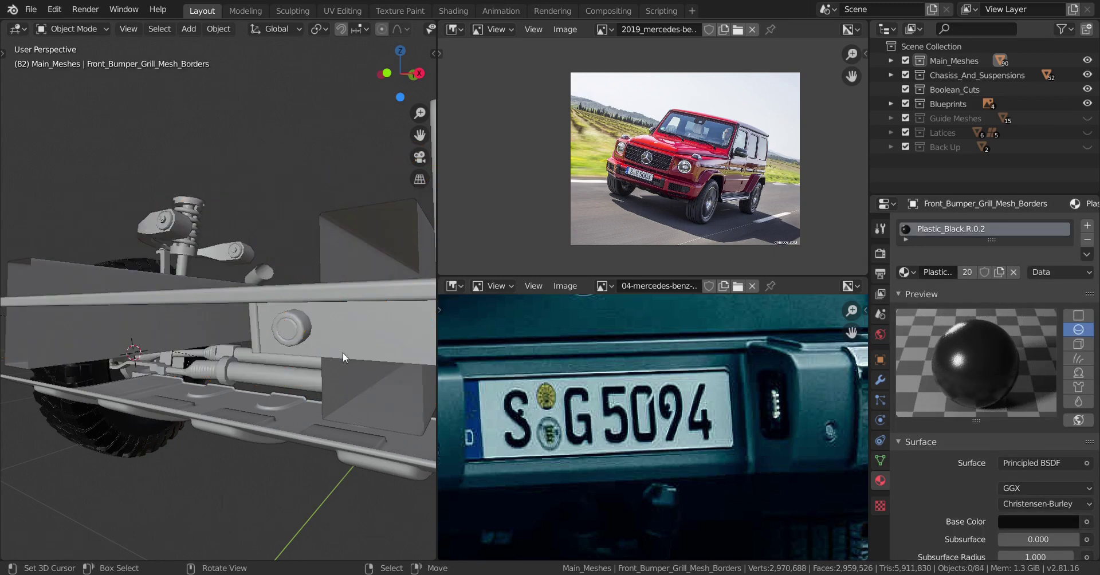
Step: Assign the existing Plastic_Black.R.0.2 material to Grill_Mesh_Patches and hide the object
click(283, 293)
click(903, 272)
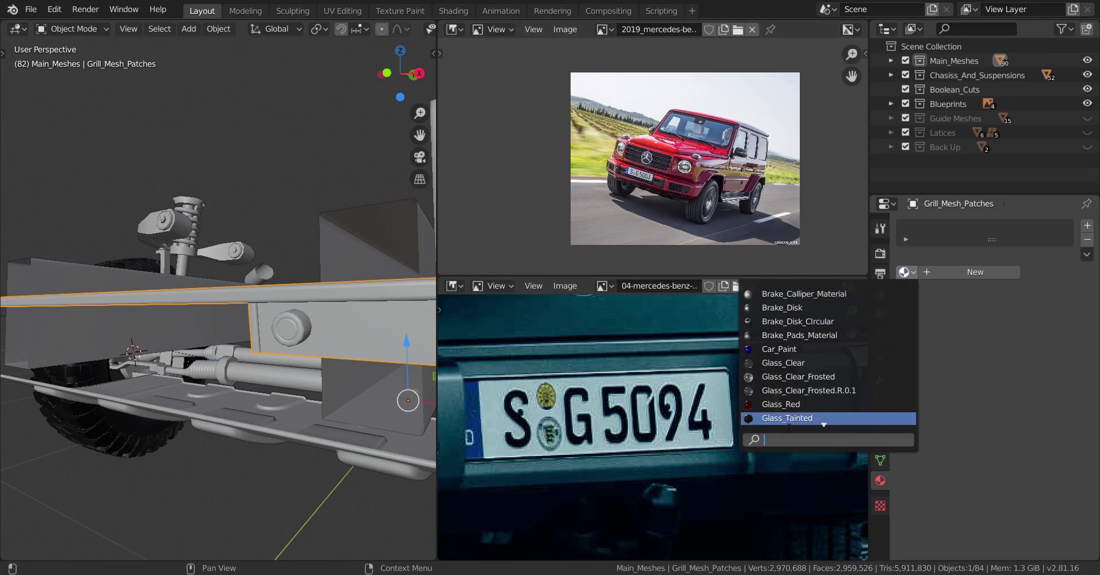
scroll(788, 424, down, 5)
scroll(788, 427, down, 2)
click(796, 363)
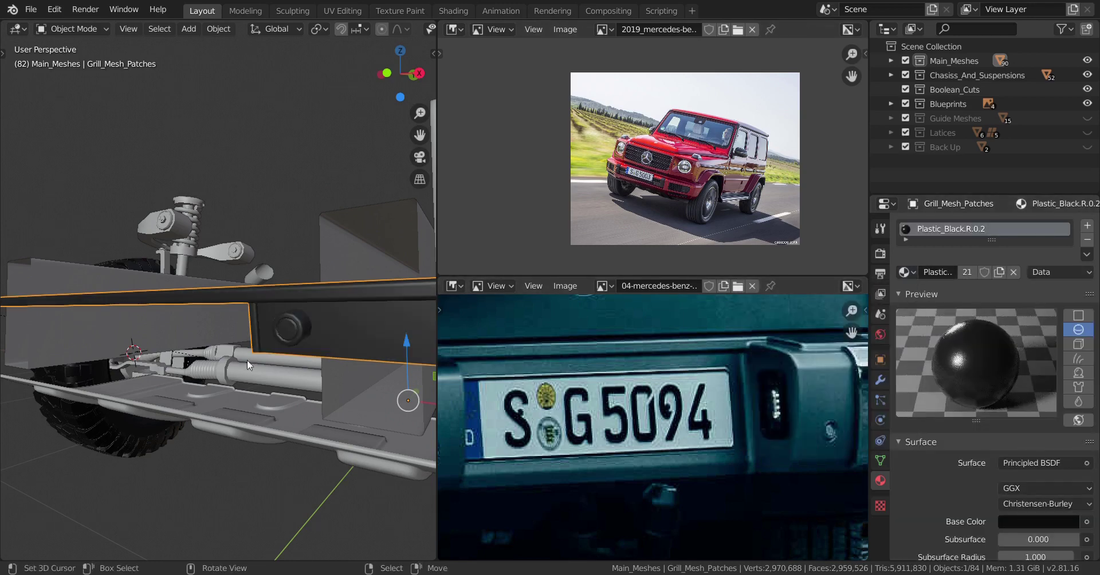
scroll(229, 355, down, 2)
scroll(215, 353, up, 2)
scroll(215, 352, down, 4)
middle_drag(216, 352, 180, 354)
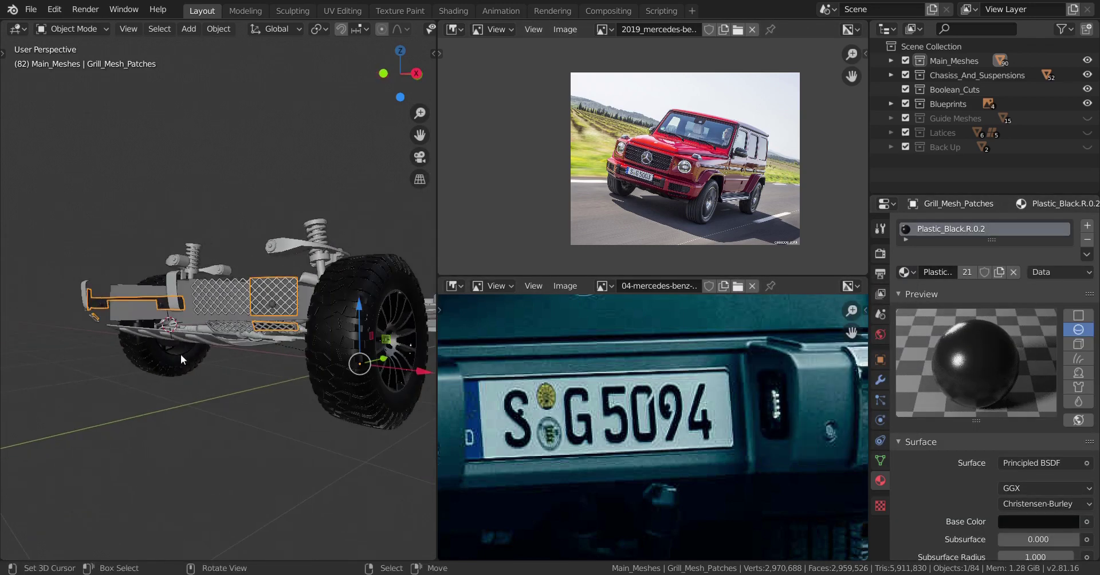
key(h)
Step: Assign the existing Plastic_Black.R.0.2 material to Front_Bumper_Sides_Grill_Mesh and hide it
scroll(286, 336, up, 5)
click(288, 335)
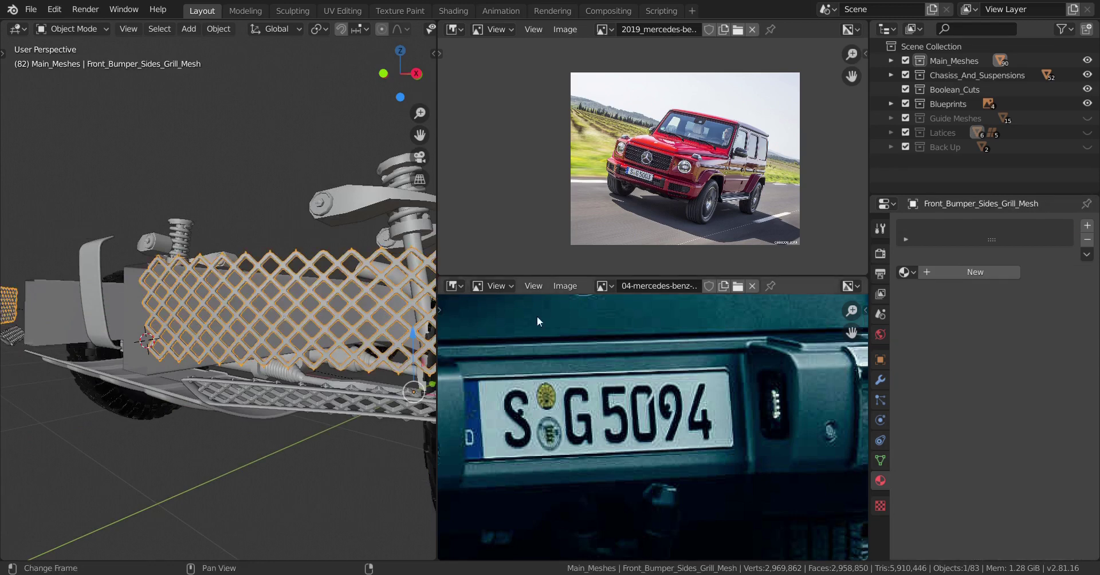
click(904, 272)
scroll(808, 427, down, 5)
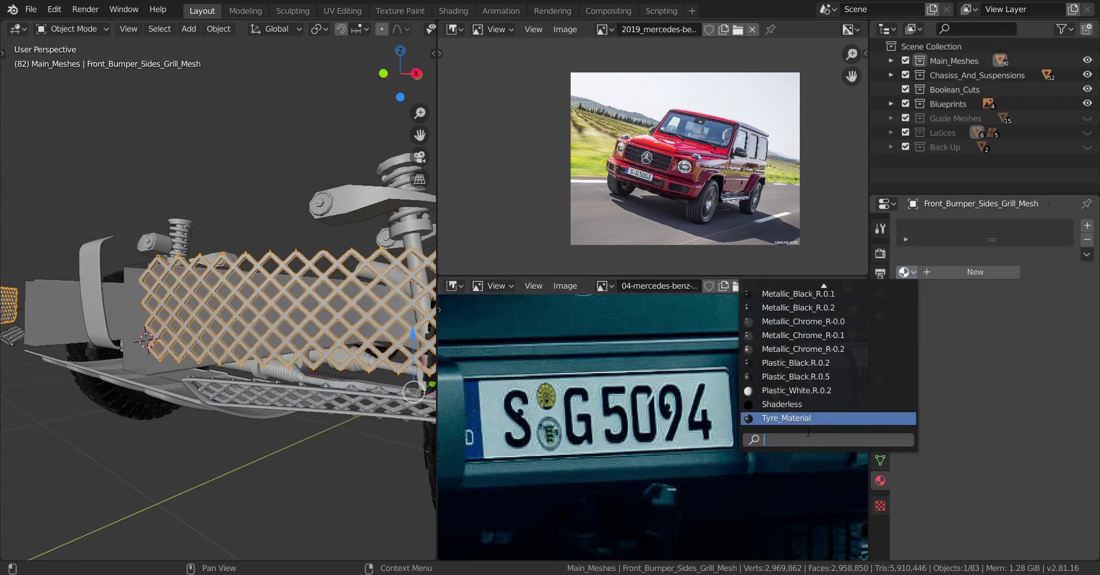
click(803, 364)
key(h)
Step: Assign the existing Plastic_Black.R.0.2 material to Small_Base Grill_Borders and hide the borders
middle_drag(229, 328, 245, 277)
click(244, 280)
click(906, 272)
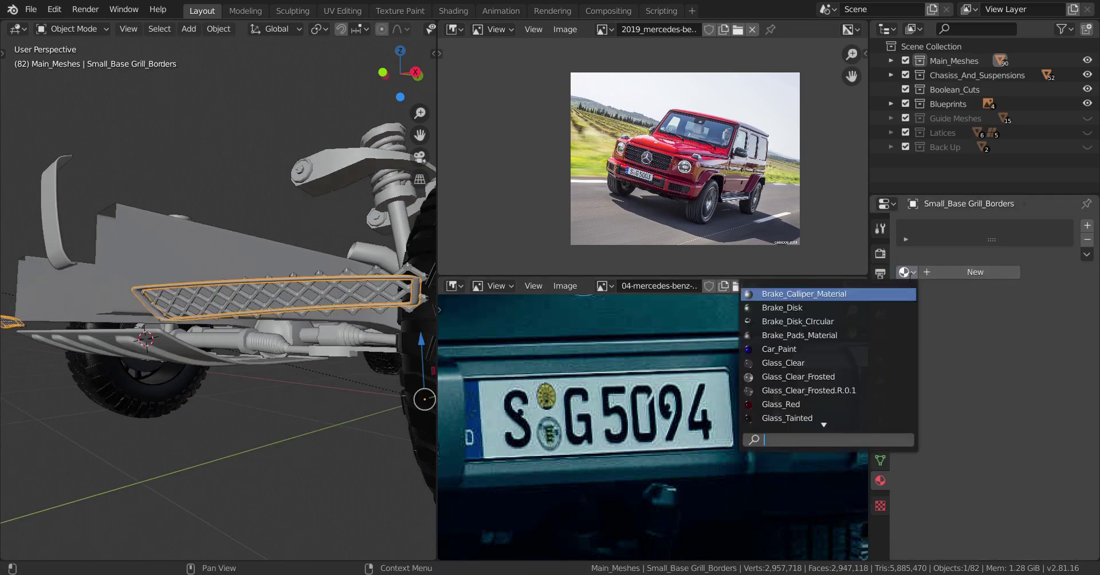
scroll(827, 355, down, 15)
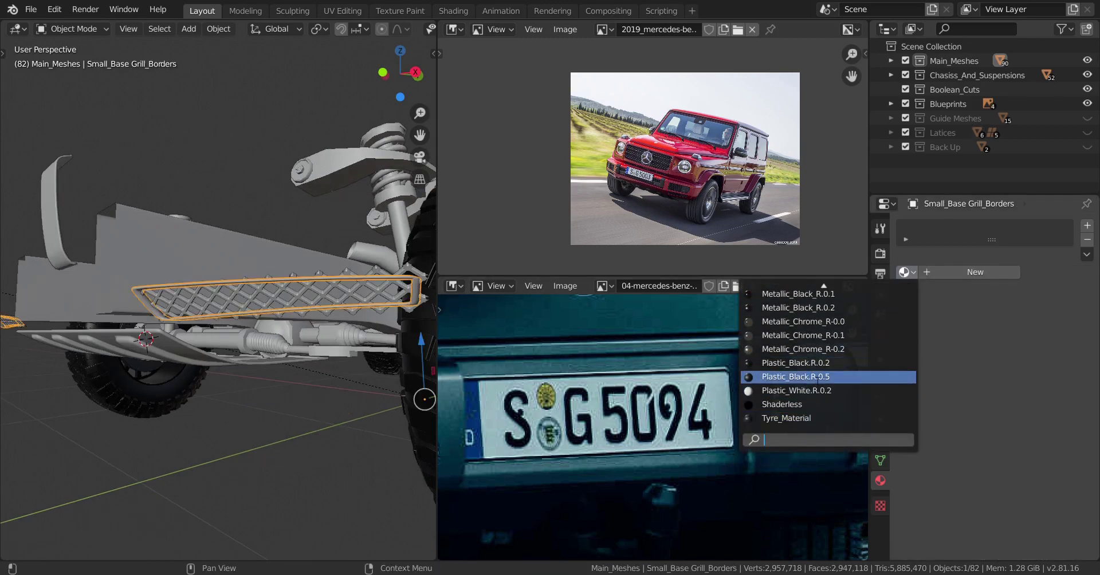
click(813, 364)
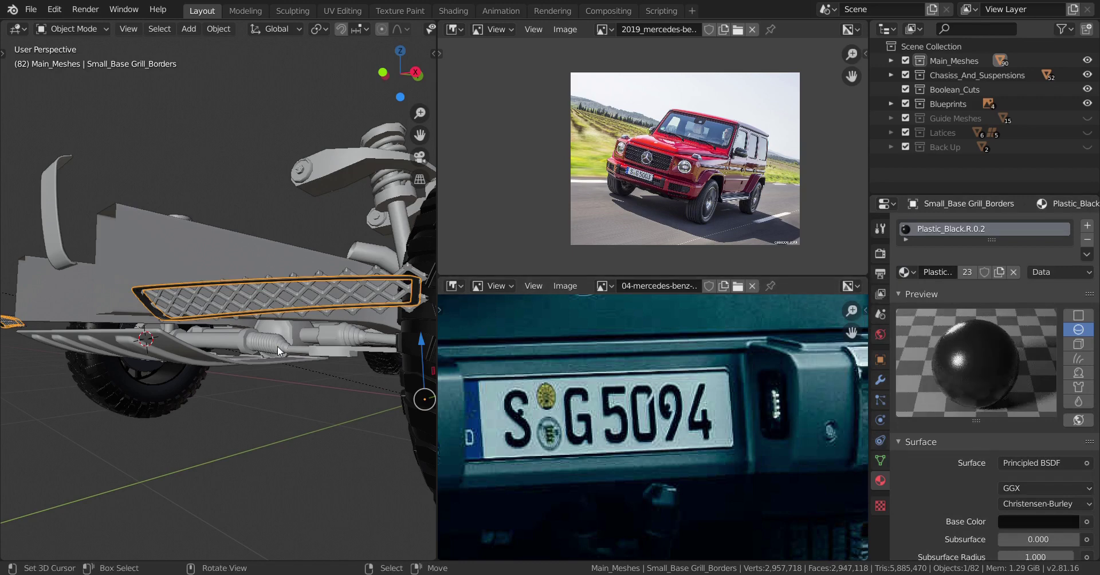
key(h)
Step: Assign the existing Plastic_Black.R.0.2 material to the Small_Base Grill mesh and hide it
click(295, 294)
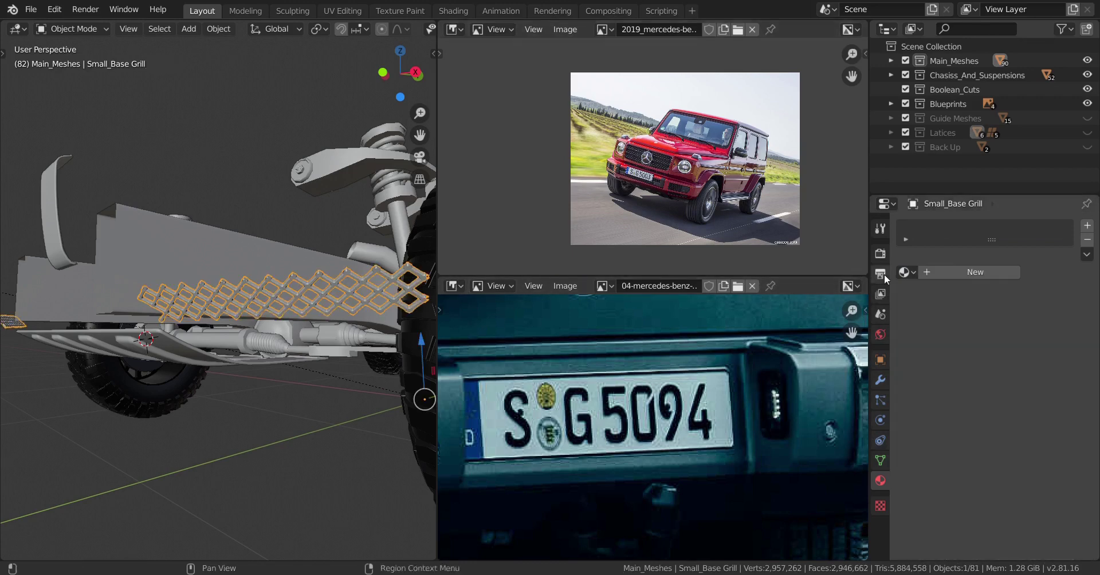
click(905, 272)
scroll(859, 414, down, 8)
scroll(859, 414, down, 5)
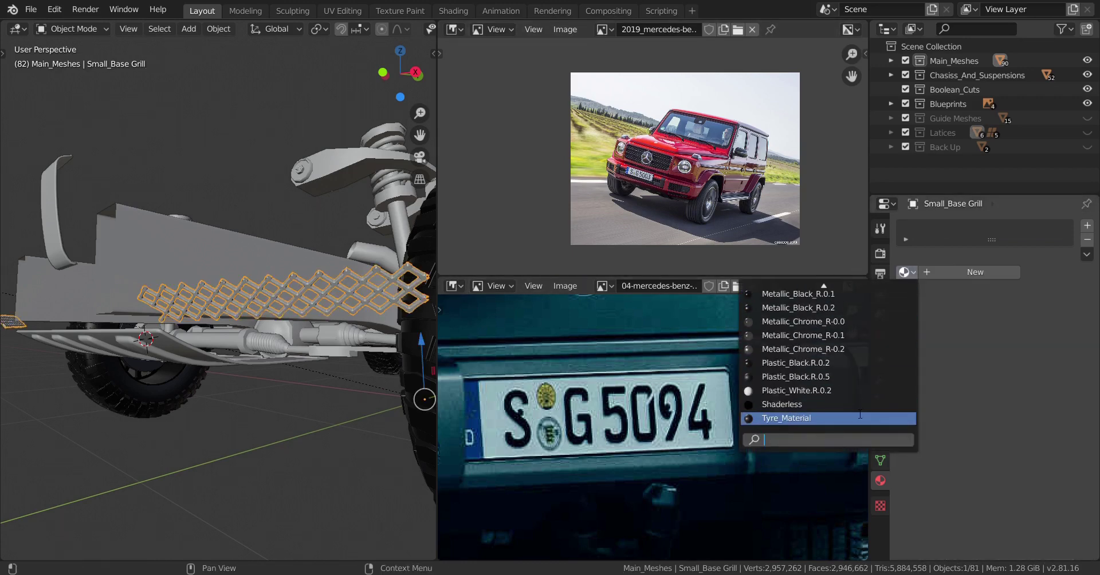
click(808, 363)
key(h)
Step: Check the bumper's metal strip in the reference photos, assign Metallic_Chrome_R-0.1 to Front_Bumper_Metal_Piece and hide it
scroll(207, 335, down, 8)
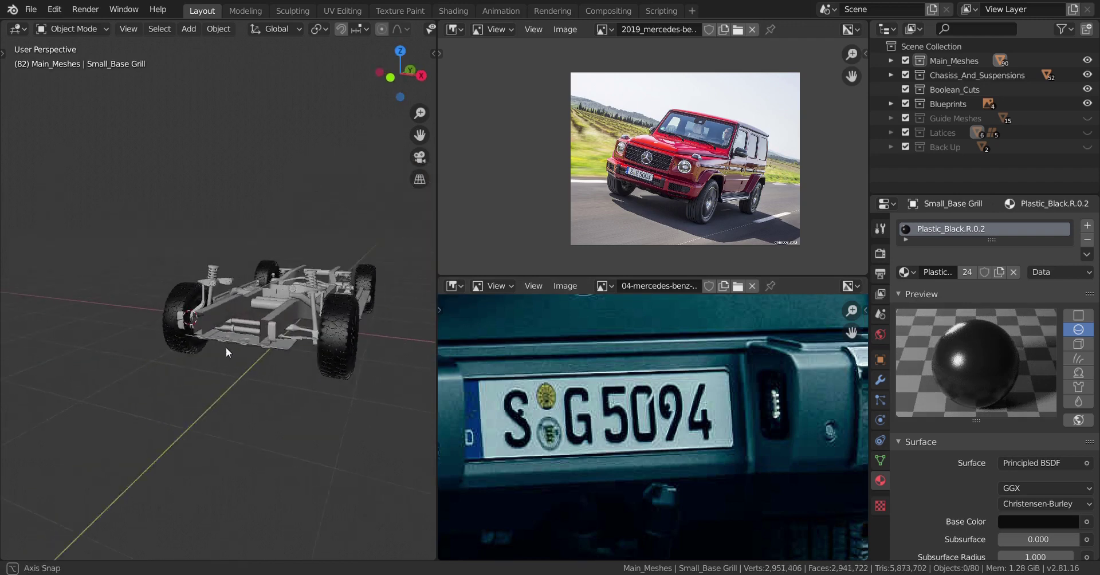
scroll(226, 347, up, 9)
click(82, 359)
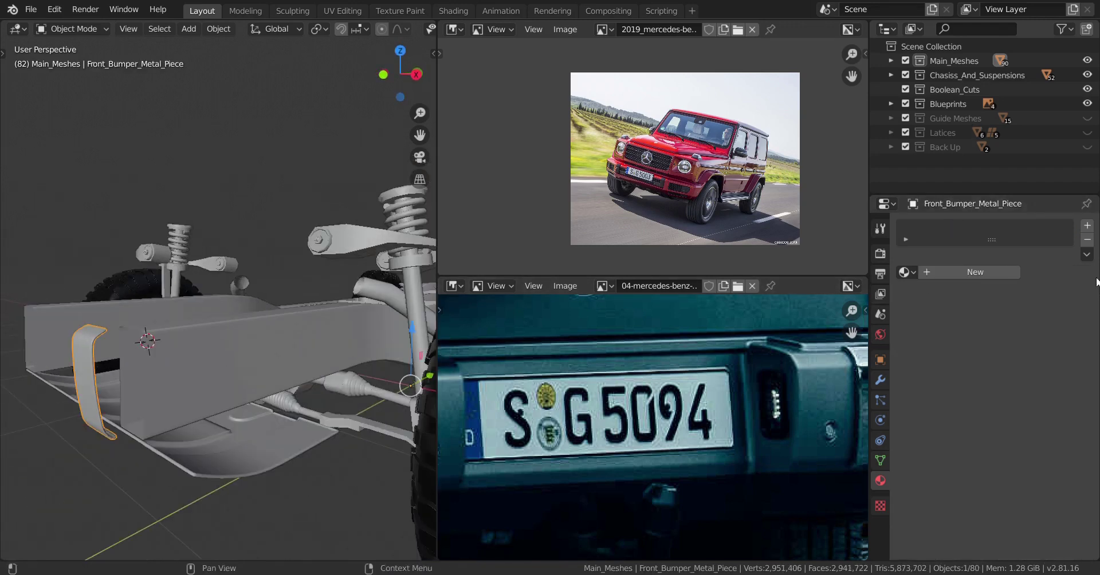
scroll(690, 237, up, 5)
middle_drag(707, 225, 702, 172)
middle_drag(558, 434, 692, 413)
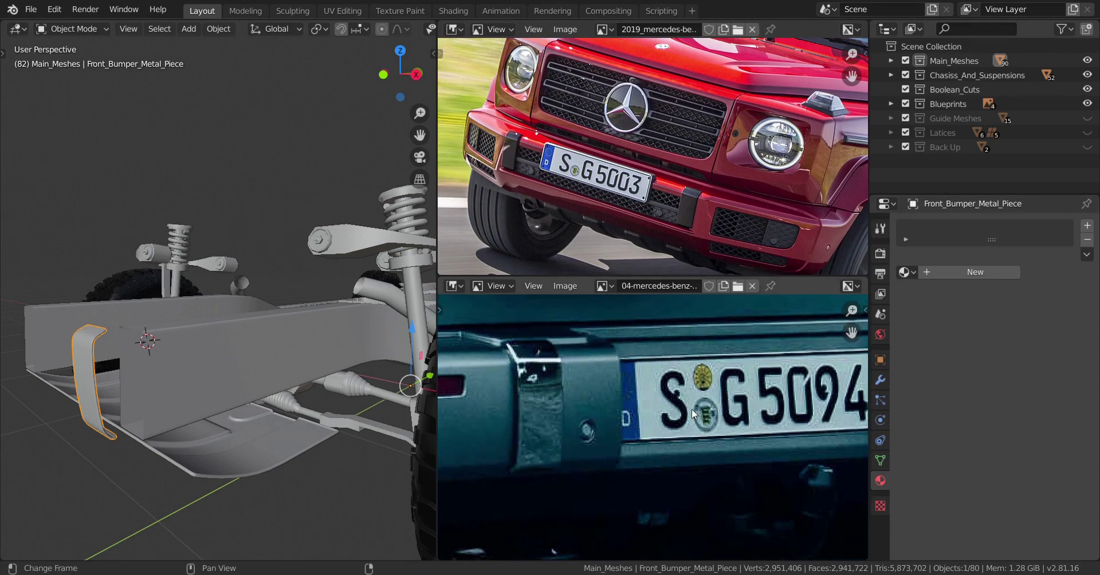
click(904, 272)
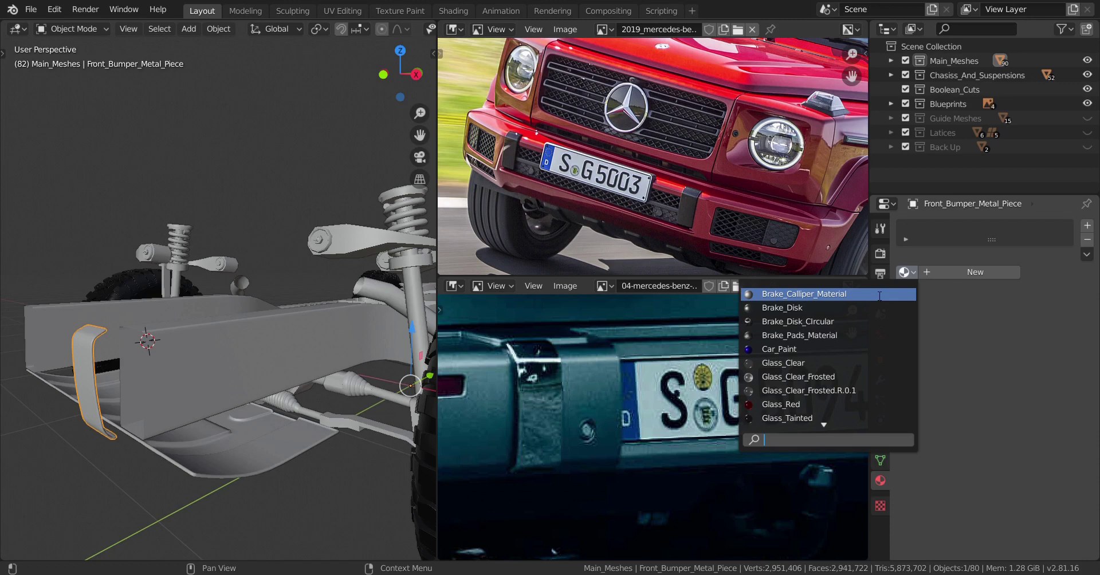
scroll(870, 391, down, 16)
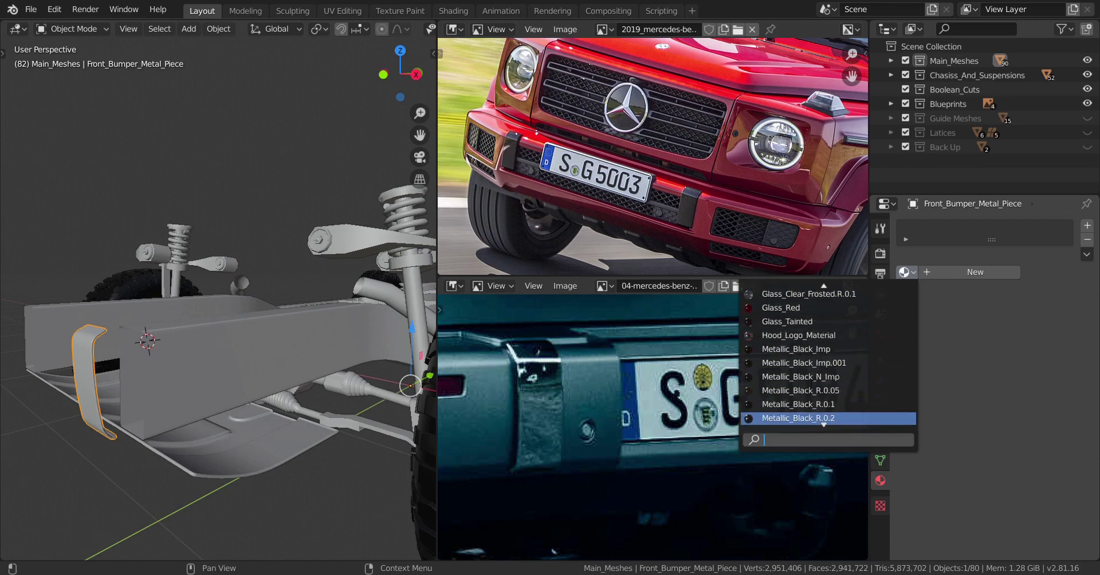
key(Down)
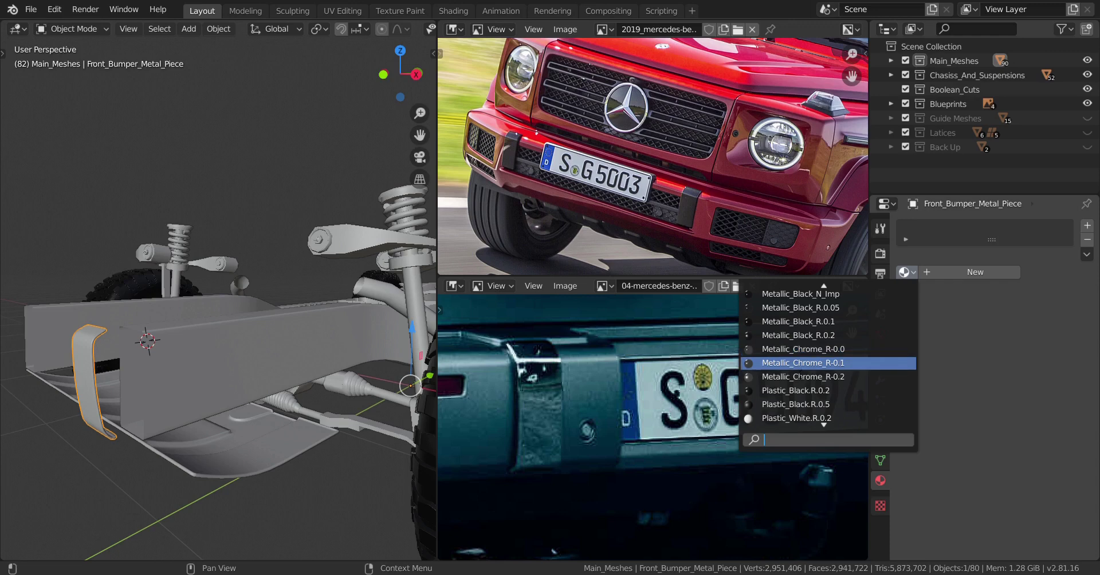
click(790, 364)
middle_drag(129, 401, 140, 403)
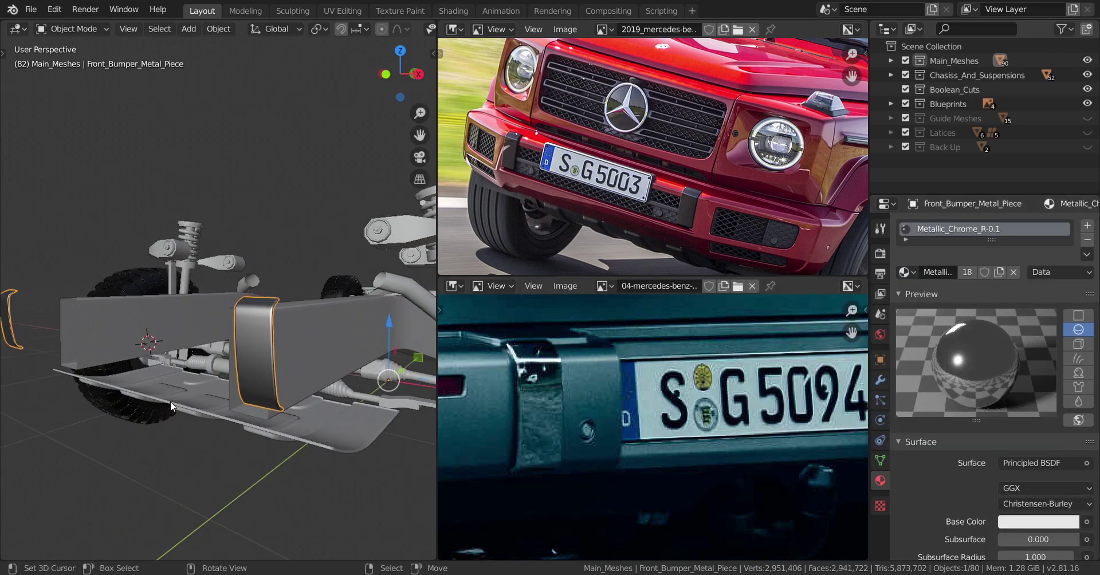
key(h)
Step: Hide Front_Left_Tire and the tire around the Front_Left_Rims.001 wheel
scroll(237, 374, down, 4)
middle_drag(237, 373, 219, 389)
scroll(219, 389, up, 3)
shift+middle_drag(305, 320, 279, 310)
scroll(279, 311, up, 2)
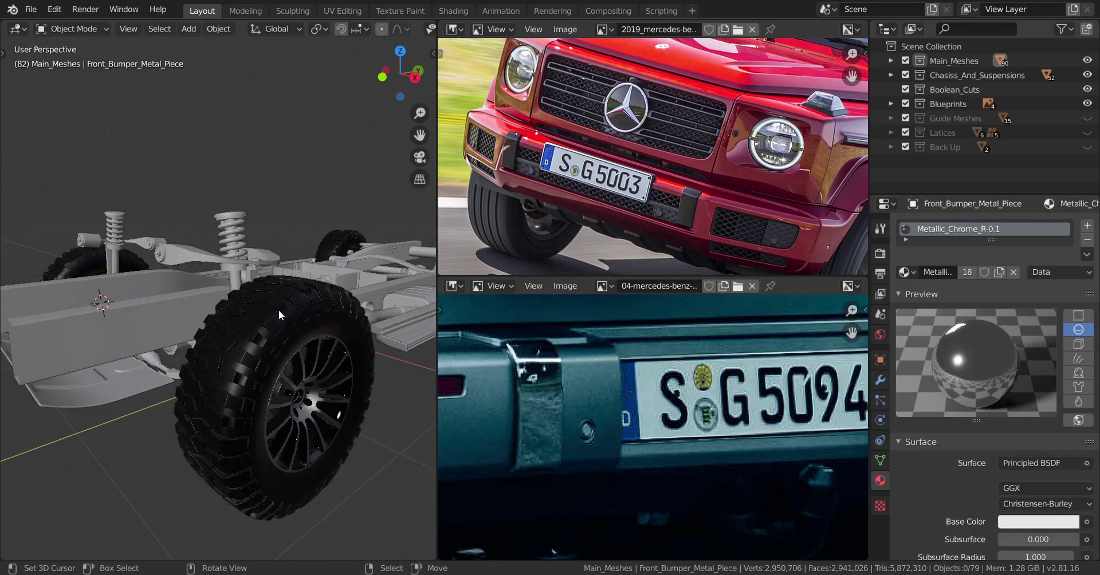
right_click(279, 310)
key(h)
middle_drag(284, 392, 231, 394)
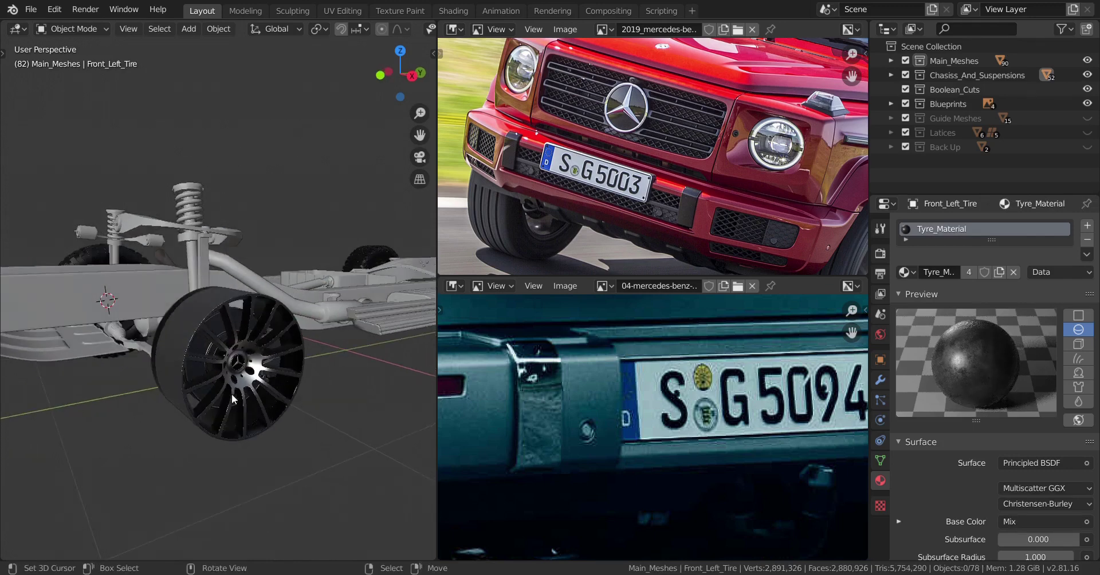
click(257, 346)
middle_drag(307, 360, 332, 413)
click(365, 421)
key(h)
Step: Hide Front_Left_Rims.001, the part at its hub centre and Front_Left_Wheel_Nuts.001
click(351, 303)
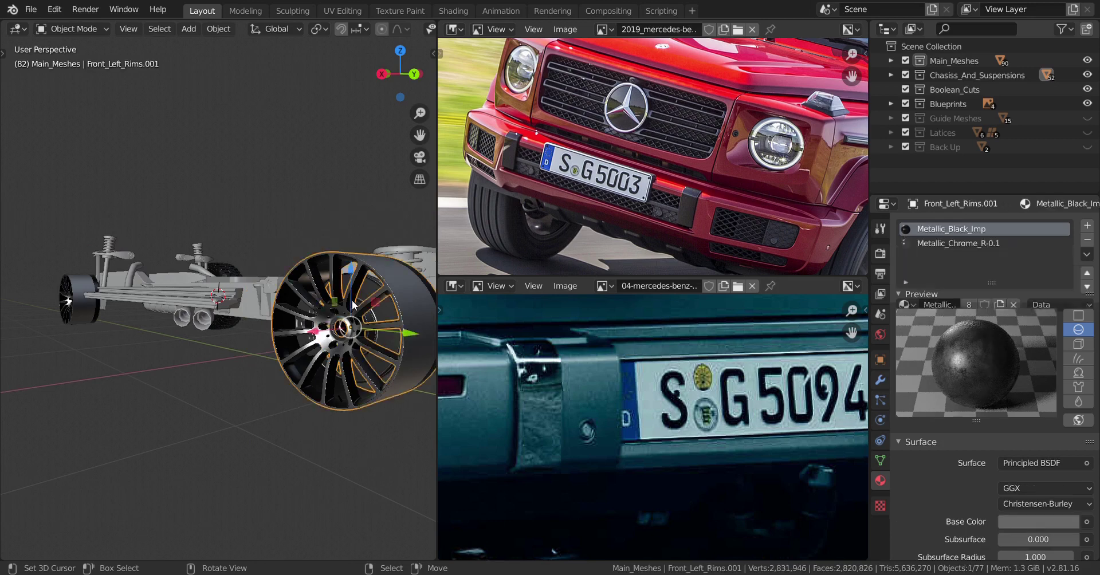
key(h)
click(355, 333)
key(h)
click(351, 331)
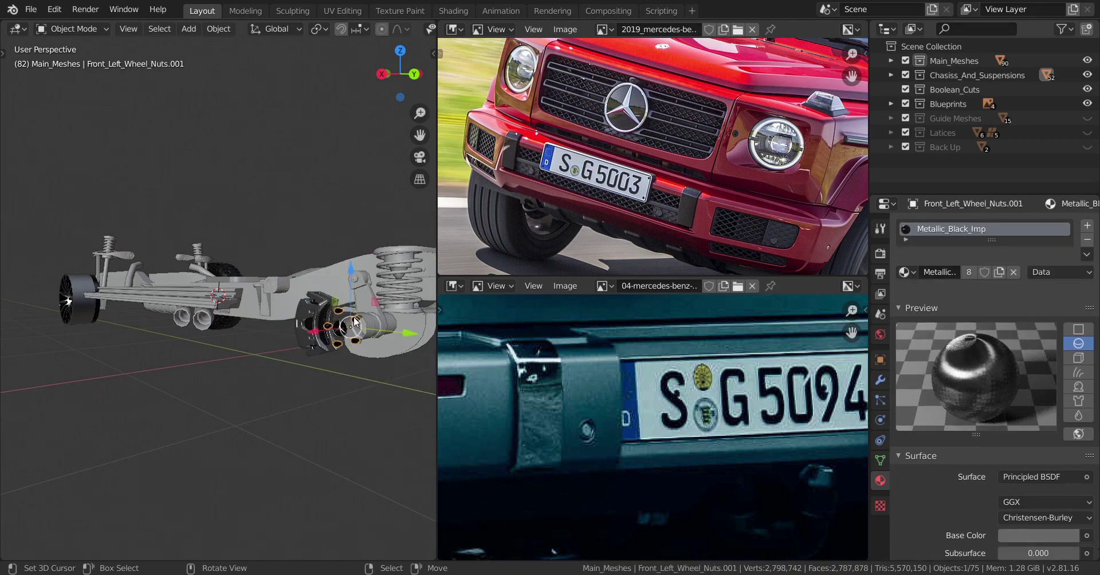
key(h)
Step: Hide the remaining brake parts of the same wheel, including Front_Left_Brake_Calliper_Peice_Small.001
right_click(342, 329)
key(h)
right_click(332, 326)
key(h)
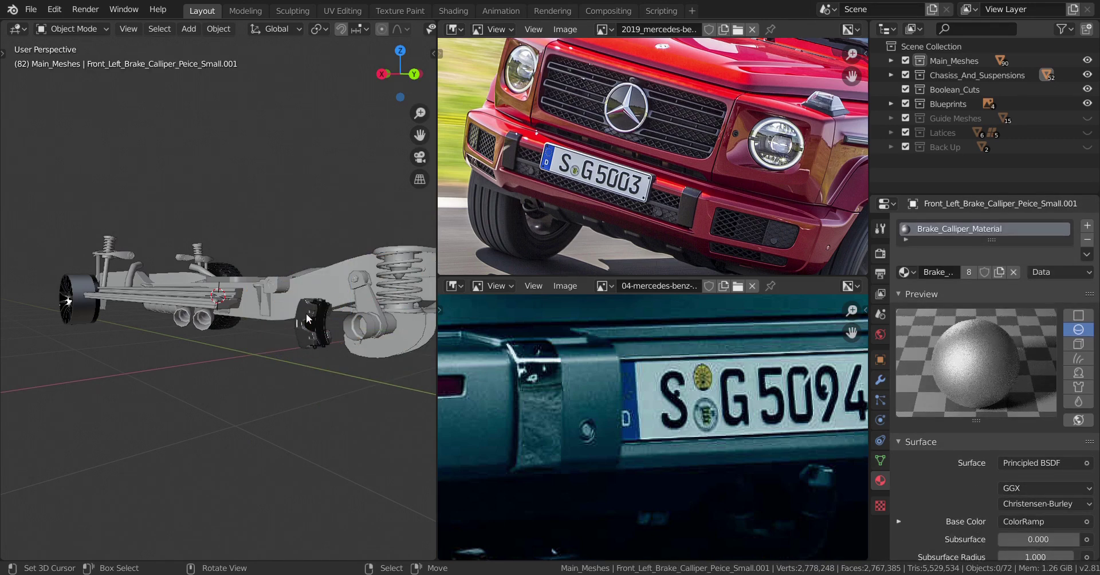
right_click(310, 321)
key(h)
right_click(310, 322)
key(h)
Step: Hide the leftover wheel logo Front_Left_Rim_Logo.002
middle_drag(234, 354, 325, 360)
scroll(325, 361, up, 3)
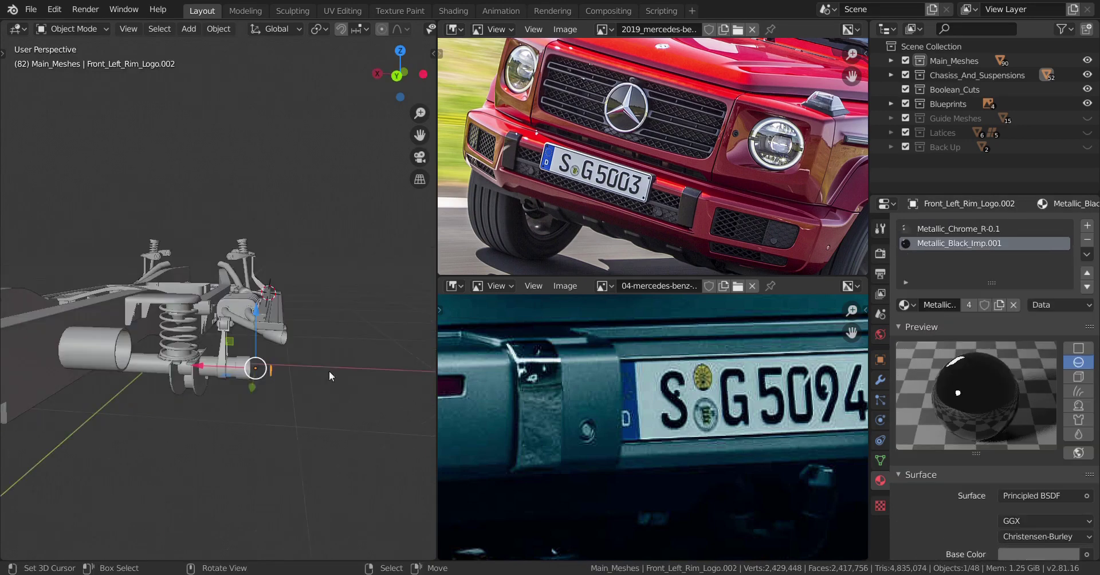
key(h)
Step: Assign the existing Metallic_Black_Imp.001 material to Chiasis_Main_Frame
scroll(329, 371, down, 3)
middle_drag(329, 372, 304, 399)
scroll(116, 392, up, 5)
right_click(290, 344)
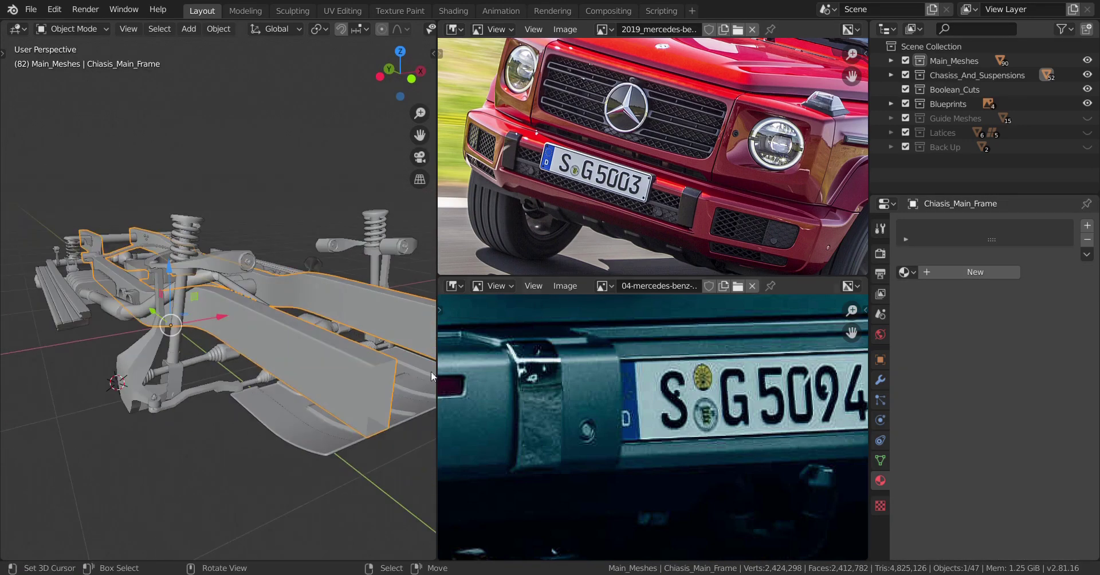
click(905, 272)
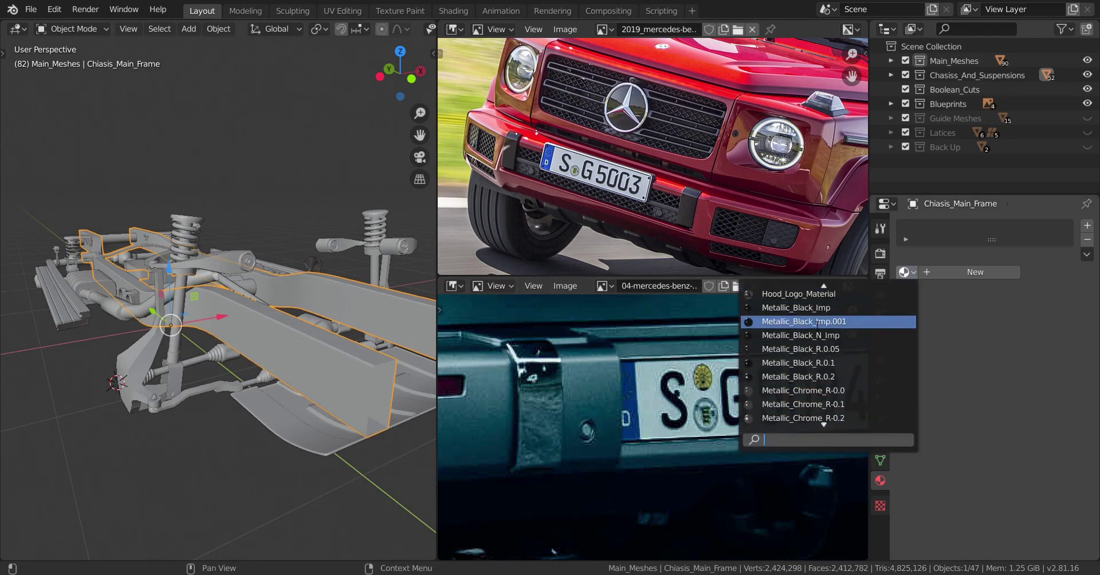
click(817, 322)
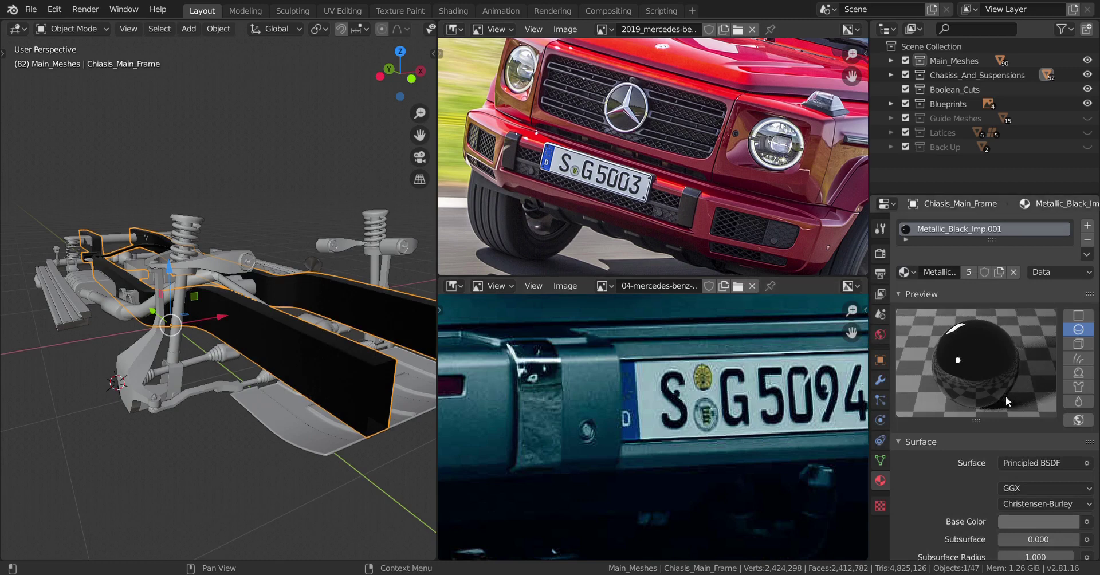
Step: Make the frame's black material a separate copy, Metallic_Black_Imp.002, and set its roughness to 0.2
scroll(985, 447, down, 5)
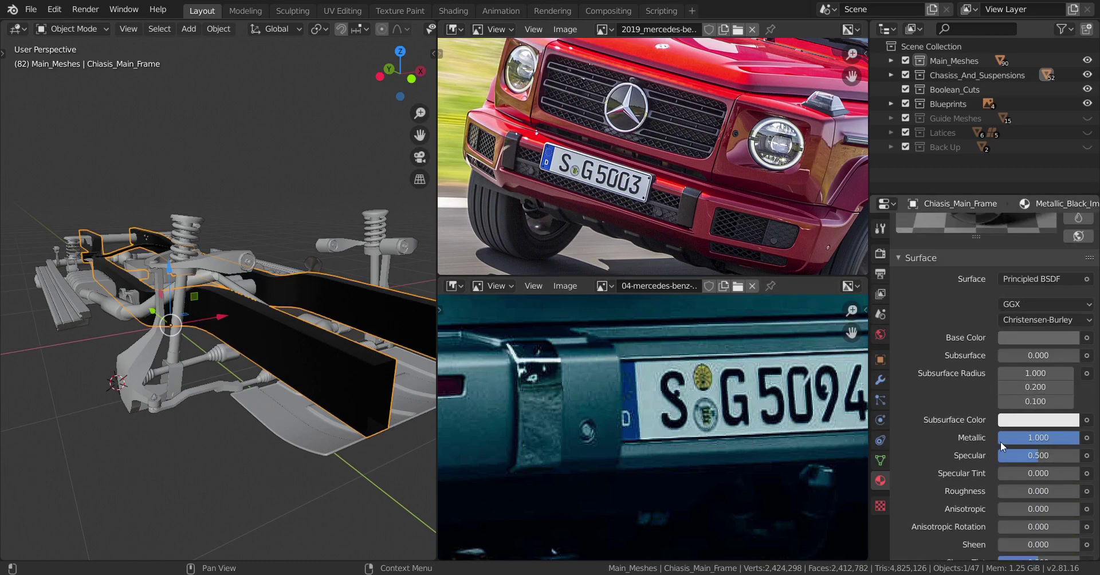
scroll(1000, 441, up, 5)
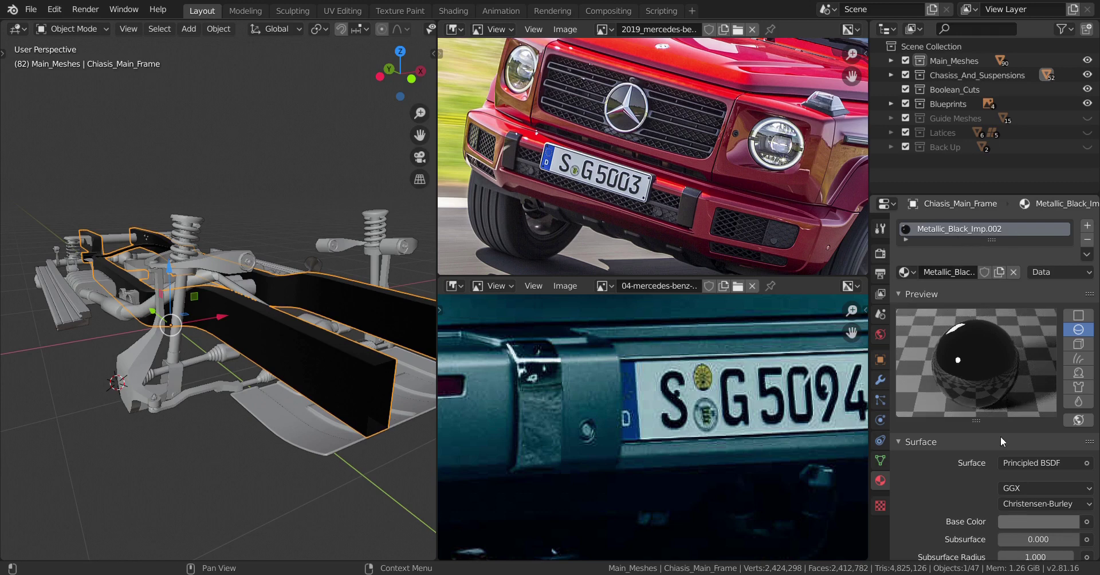
scroll(999, 436, down, 8)
click(1028, 425)
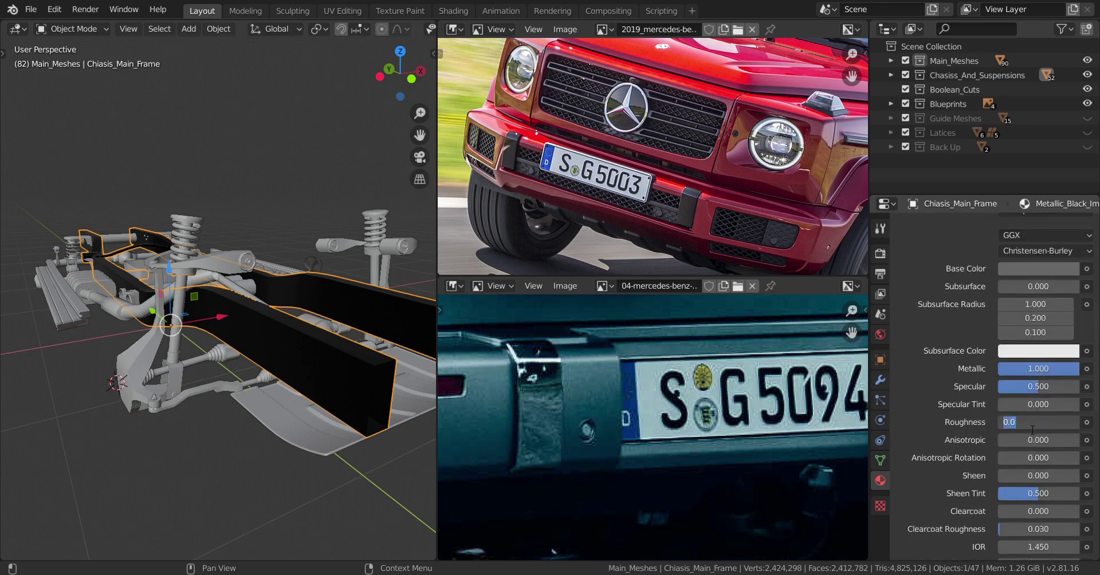
text(.2)
key(Return)
Step: Adjust the roughness of the frame's Metallic_Black_Imp.002 material further
scroll(1027, 425, up, 8)
scroll(361, 453, down, 4)
middle_drag(361, 456, 285, 445)
scroll(285, 444, up, 4)
scroll(1023, 456, down, 6)
click(1031, 491)
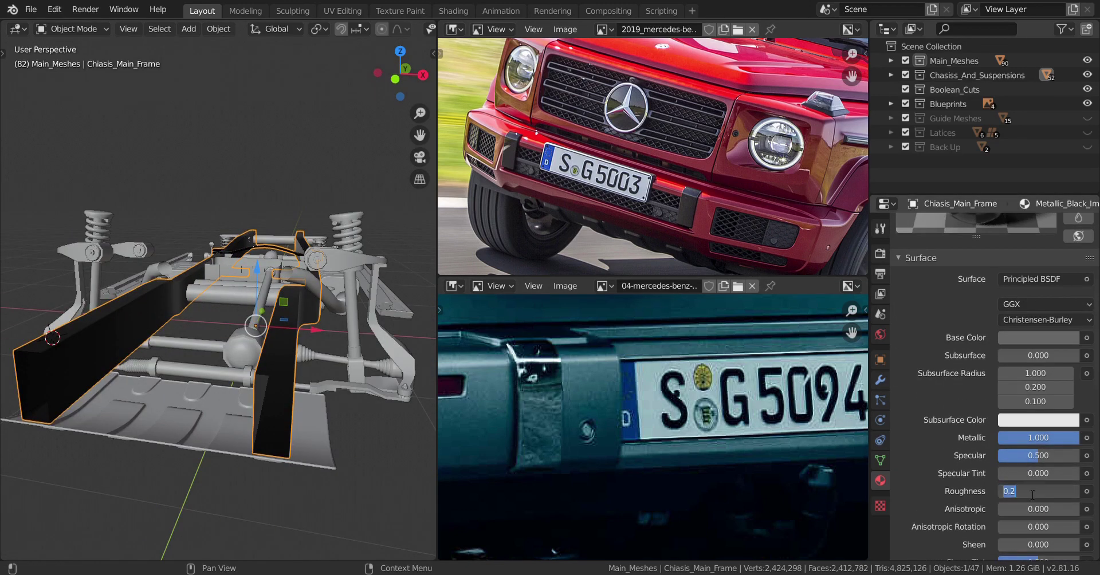
scroll(1029, 494, up, 8)
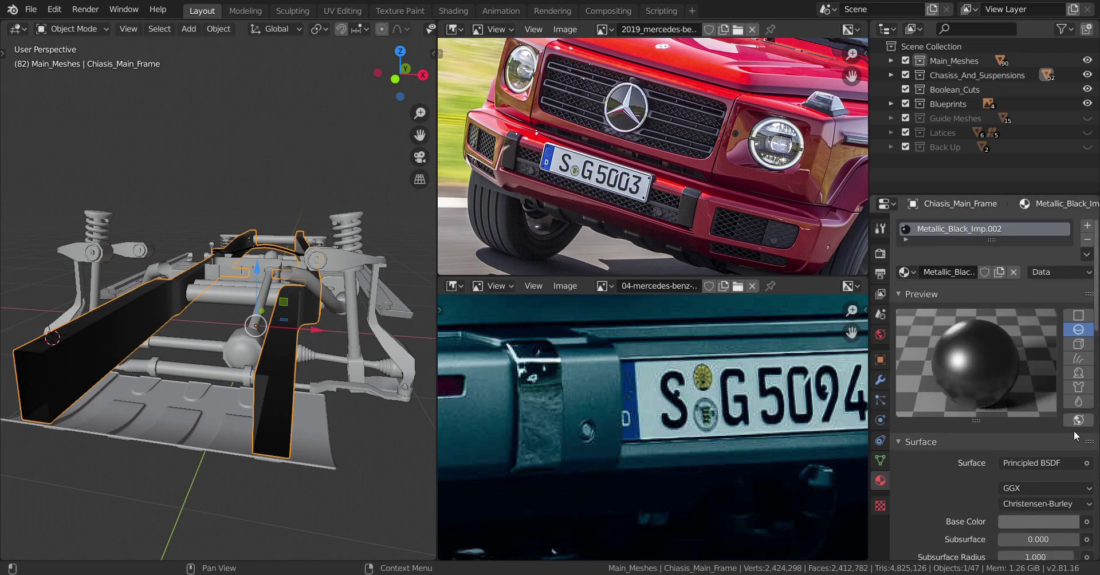
Step: Link the material of Chiasis_Main_Frame to the cross tubes between the chassis rails
middle_drag(186, 215, 130, 367)
scroll(252, 337, up, 5)
scroll(702, 174, down, 3)
scroll(692, 170, up, 1)
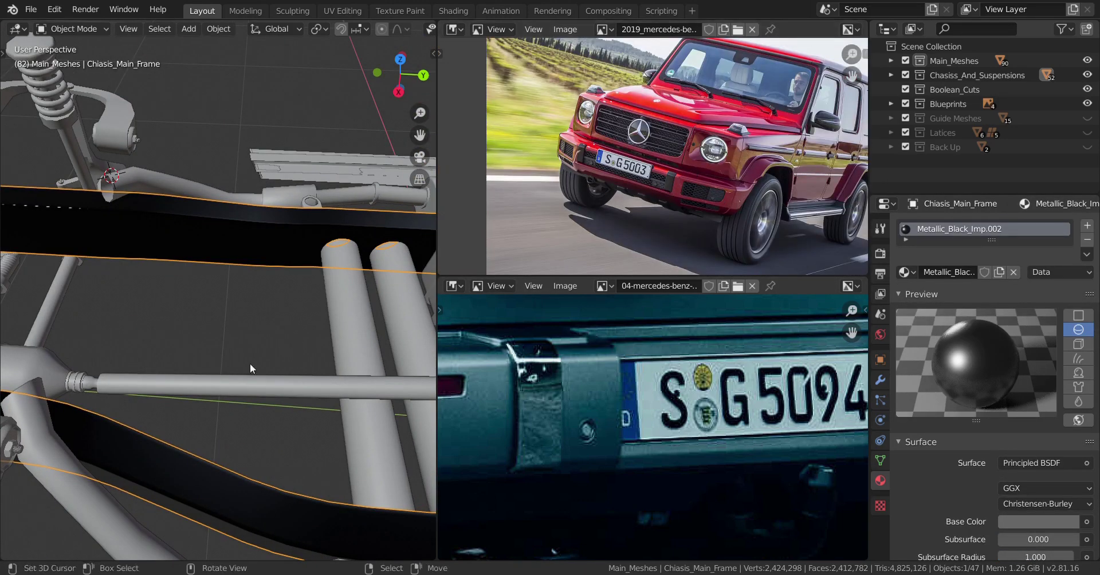
middle_drag(249, 363, 123, 291)
click(332, 279)
scroll(334, 282, down, 5)
scroll(178, 275, up, 4)
scroll(123, 291, down, 4)
shift+middle_drag(280, 293, 244, 270)
shift+right_click(244, 273)
shift+middle_drag(94, 324, 238, 338)
key(ctrl+l)
click(306, 318)
Step: Link the frame's material to Chiasis_Side_Attachments, and hide them together with the main frame and the cross tubes
right_click(332, 364)
shift+middle_drag(383, 368, 308, 366)
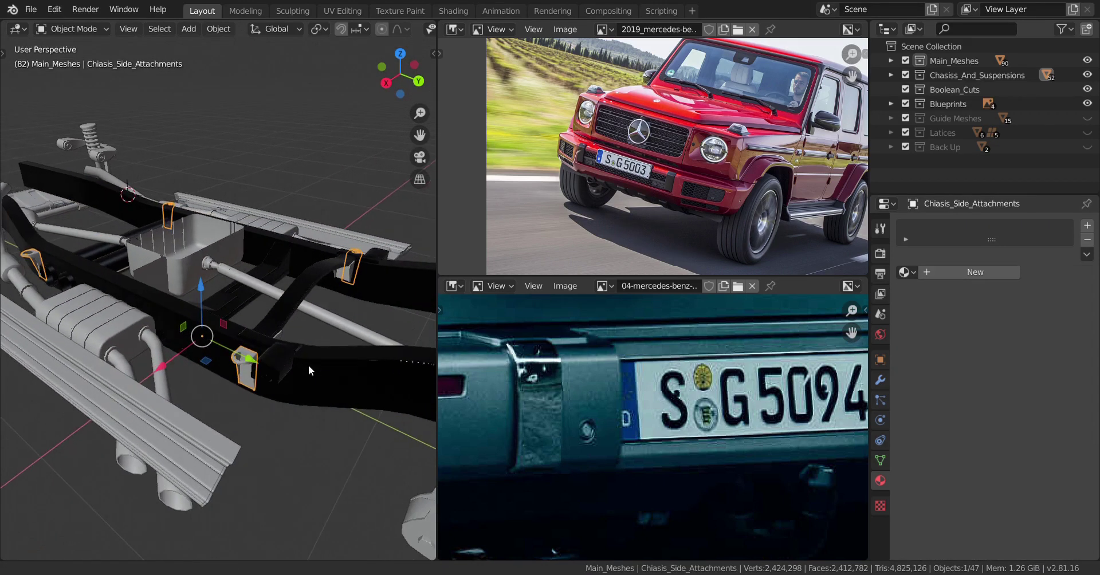
shift+right_click(355, 372)
key(ctrl+l)
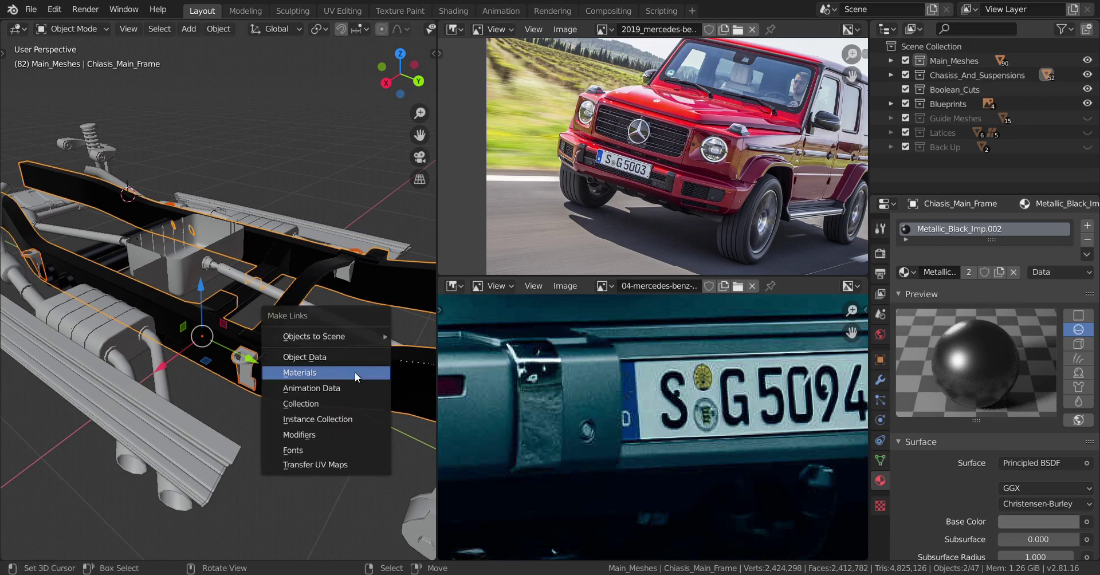
click(355, 373)
key(h)
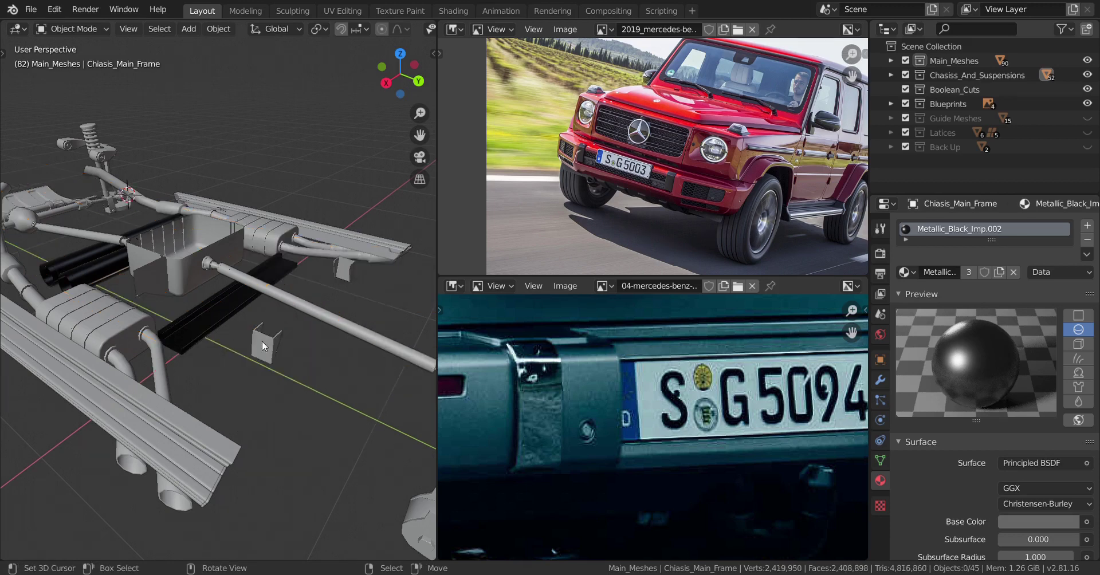
middle_drag(209, 321, 210, 342)
click(210, 343)
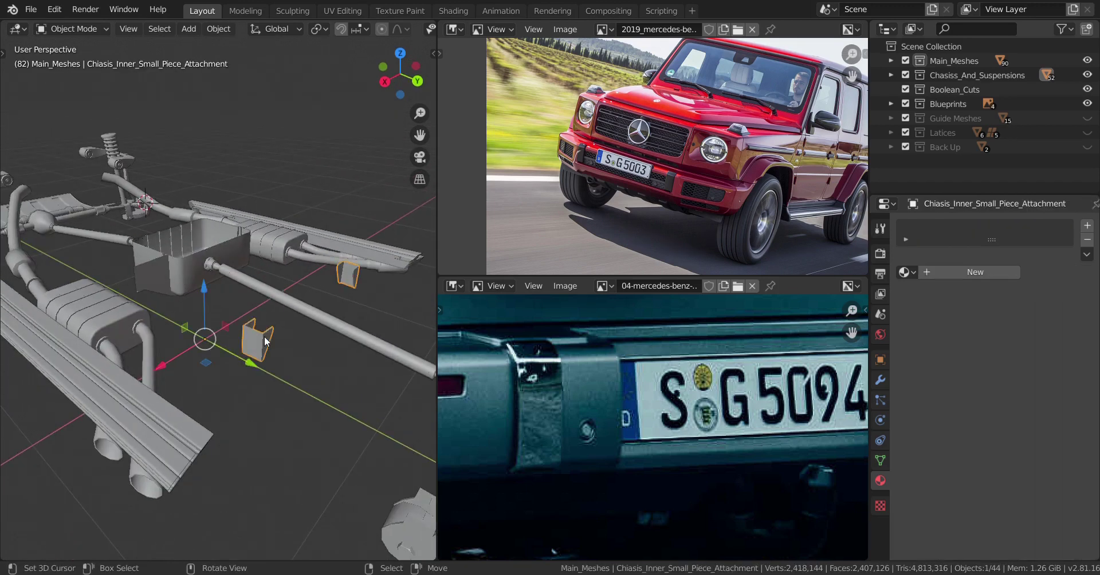
Step: Assign the existing Metallic_Black_Imp.002 material to Chiasis_Inner_Small_Piece_Attachment and hide that part
click(907, 274)
scroll(823, 425, down, 10)
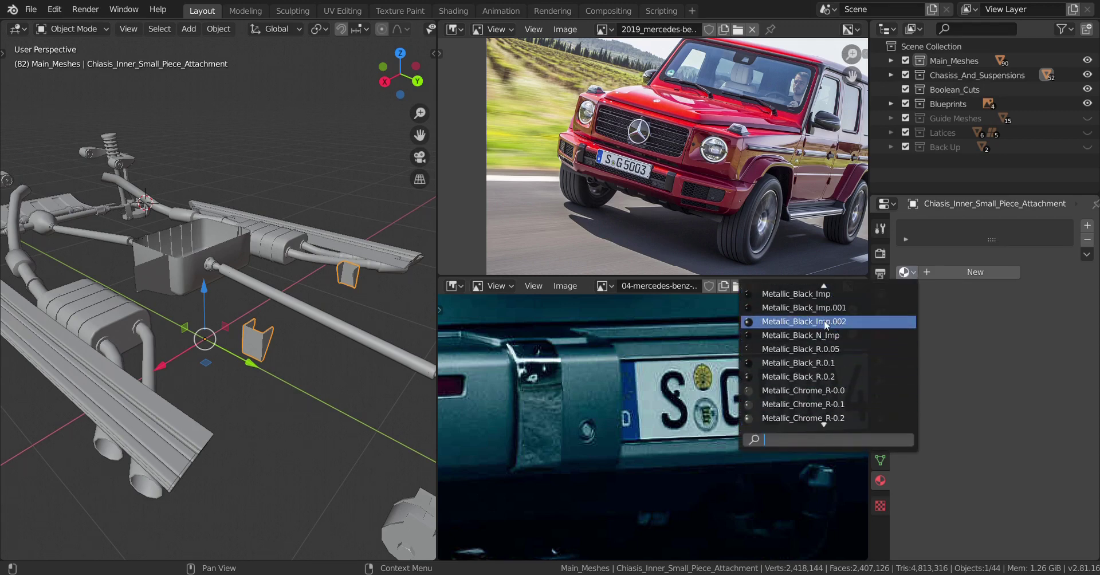
click(802, 321)
key(h)
Step: Add two material slots to the front_suspension_ spring_and_shaft object
middle_drag(308, 356, 247, 297)
scroll(246, 297, up, 6)
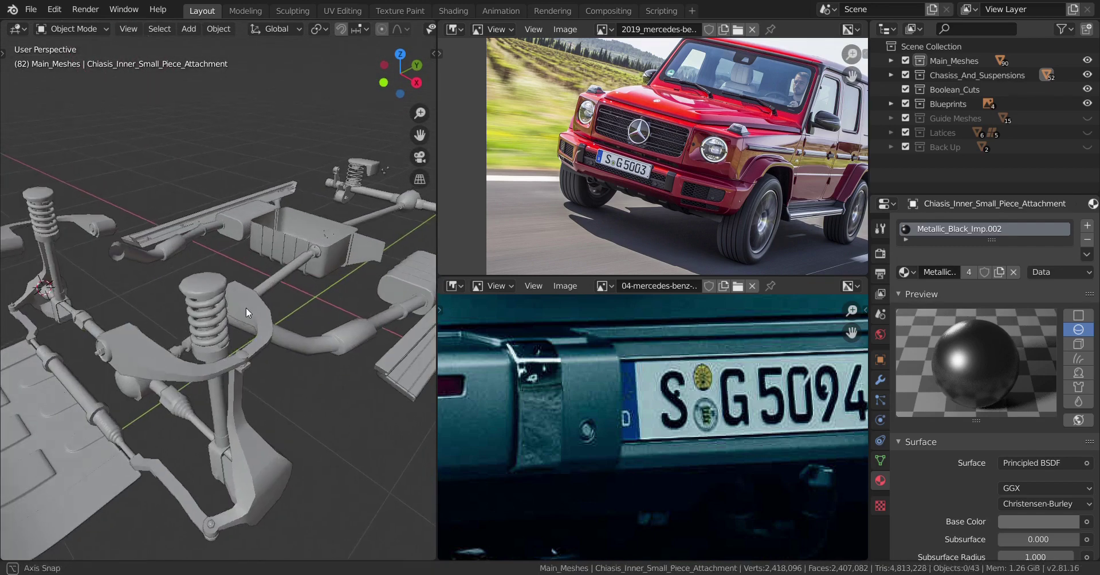
click(280, 266)
middle_drag(268, 253, 259, 330)
scroll(268, 316, up, 3)
key(Tab)
key(Tab)
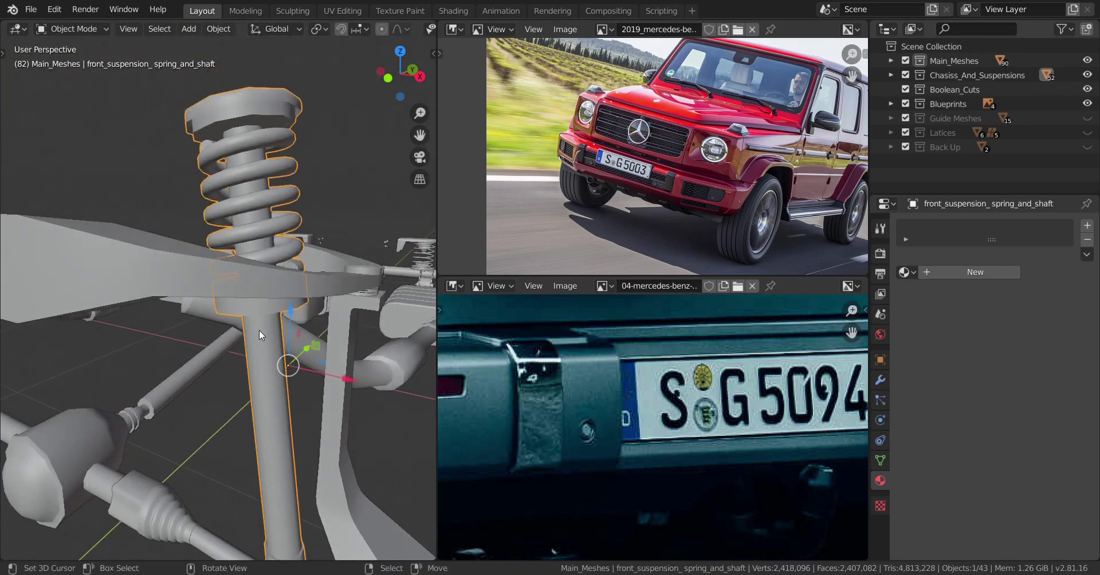
click(1086, 225)
click(1087, 225)
Step: Assign Metallic_Black_Imp.002 to the first slot of the spring and shaft, and Metallic_Chrome_R-0.0 to the second
click(904, 233)
click(905, 305)
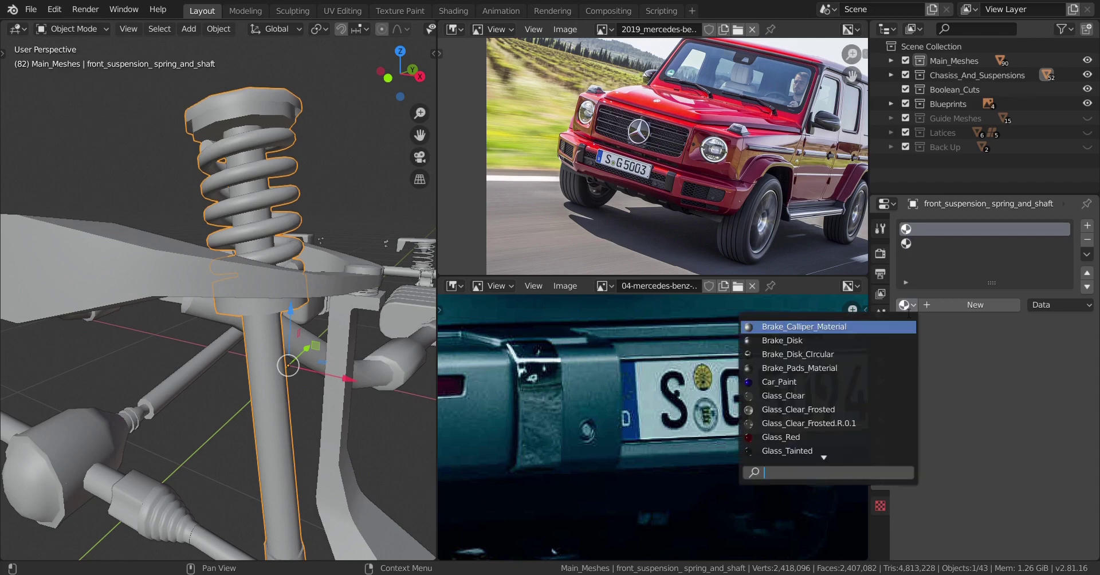
scroll(827, 390, down, 20)
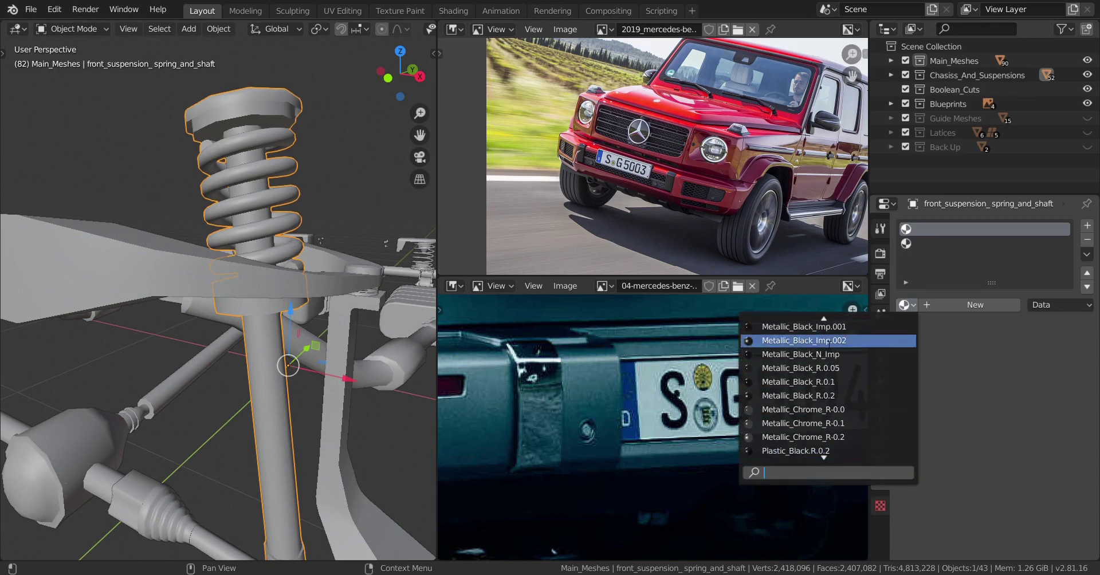
click(828, 341)
click(916, 245)
click(905, 304)
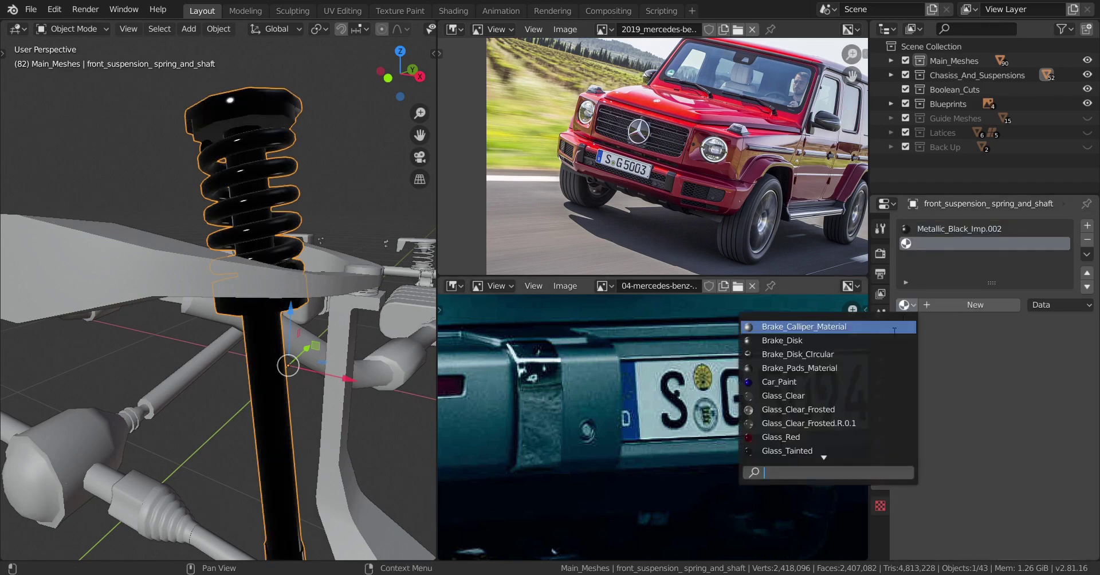
scroll(827, 449, down, 20)
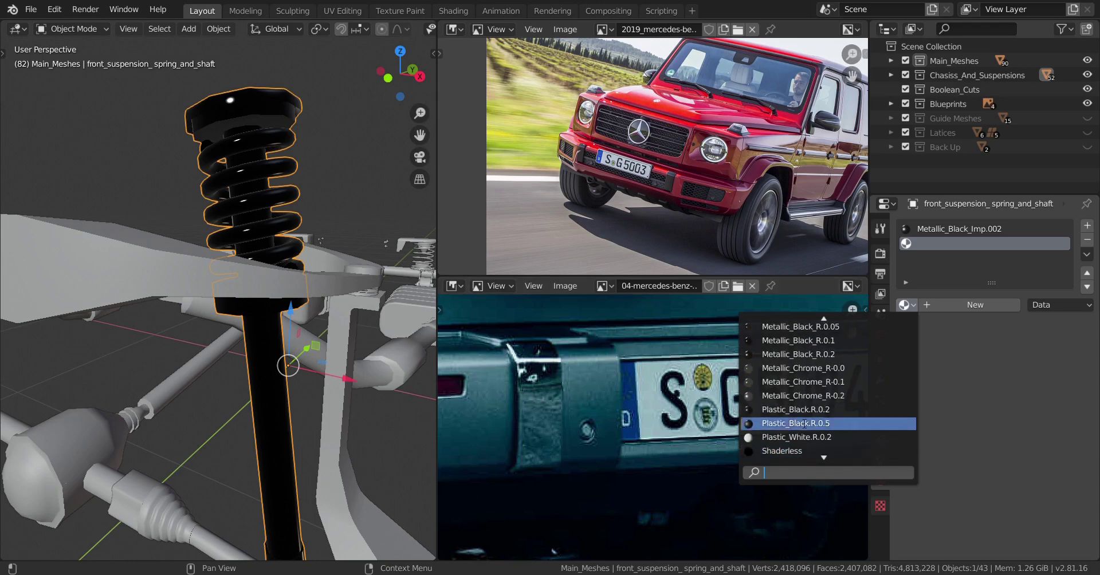
click(825, 368)
Step: Rename the chrome material in the second slot to Metallic_Silver
key(Right)
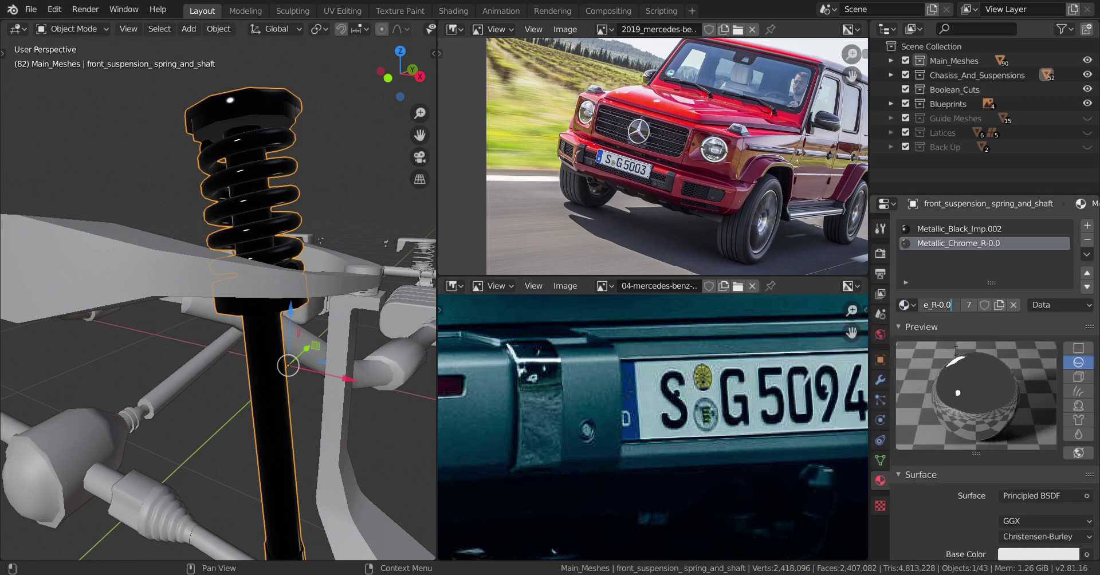
key(BackSpace)
key(BackSpace)
key(BackSpace)
key(BackSpace)
key(BackSpace)
key(BackSpace)
key(BackSpace)
key(BackSpace)
key(BackSpace)
key(BackSpace)
key(BackSpace)
key(BackSpace)
key(BackSpace)
key(BackSpace)
key(BackSpace)
key(BackSpace)
key(BackSpace)
key(BackSpace)
key(BackSpace)
key(BackSpace)
text(Chr)
key(Home)
text(Metallic_S)
key(BackSpace)
text(Silver)
key(Return)
Step: Set Metallic_Silver's anisotropic value to 1.000 and its roughness to 0.4
scroll(974, 423, down, 15)
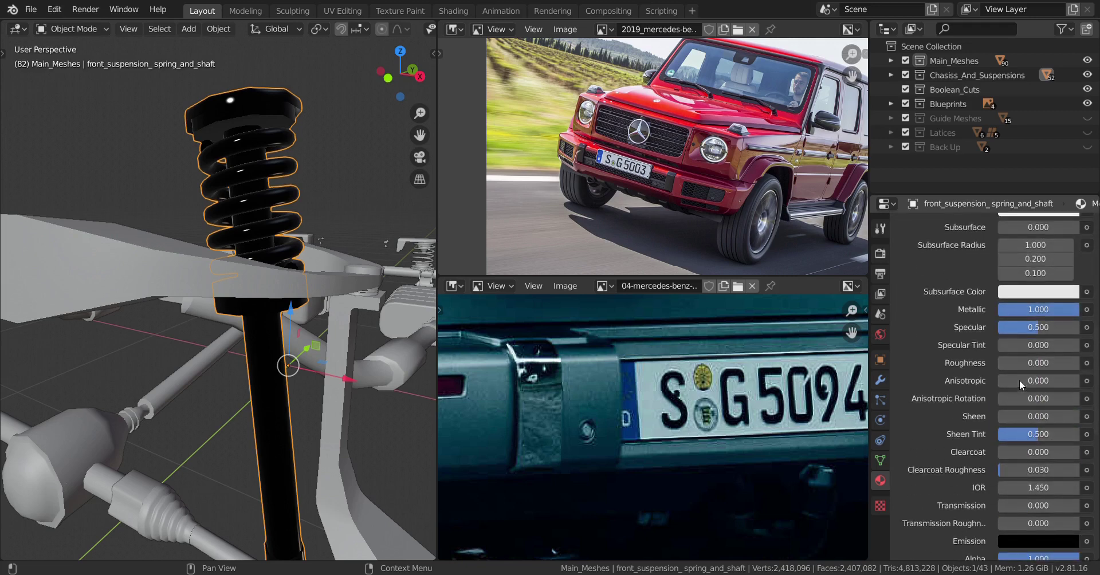
drag(1019, 381, 1095, 380)
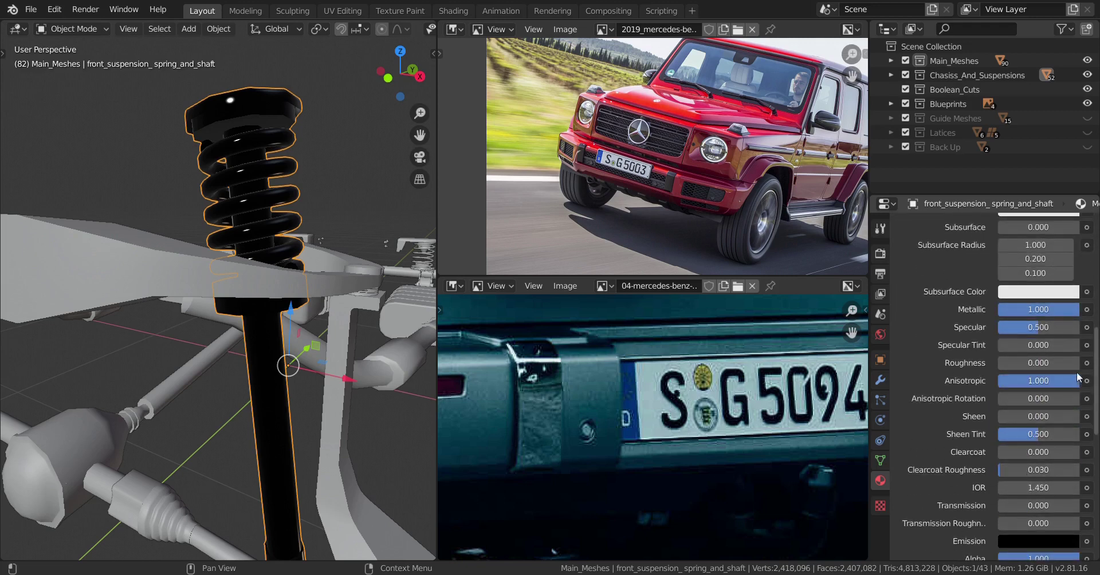
click(1033, 360)
text(.)
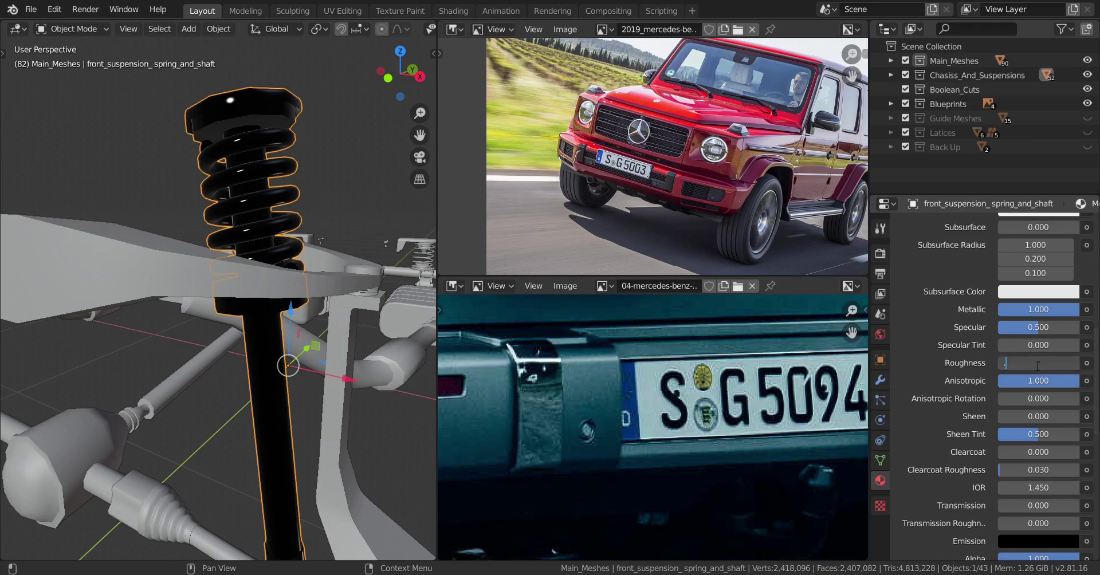
text(4)
key(Return)
scroll(1037, 365, up, 11)
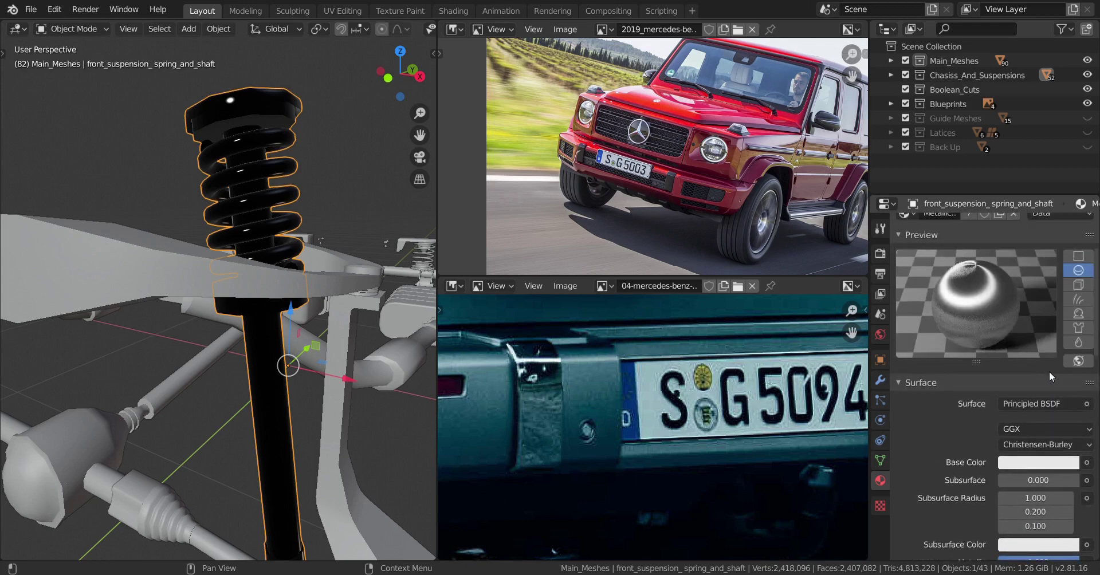
Step: Apply Metallic_Silver to the linked faces of the bracket at the lower end of the suspension shaft
scroll(227, 415, down, 4)
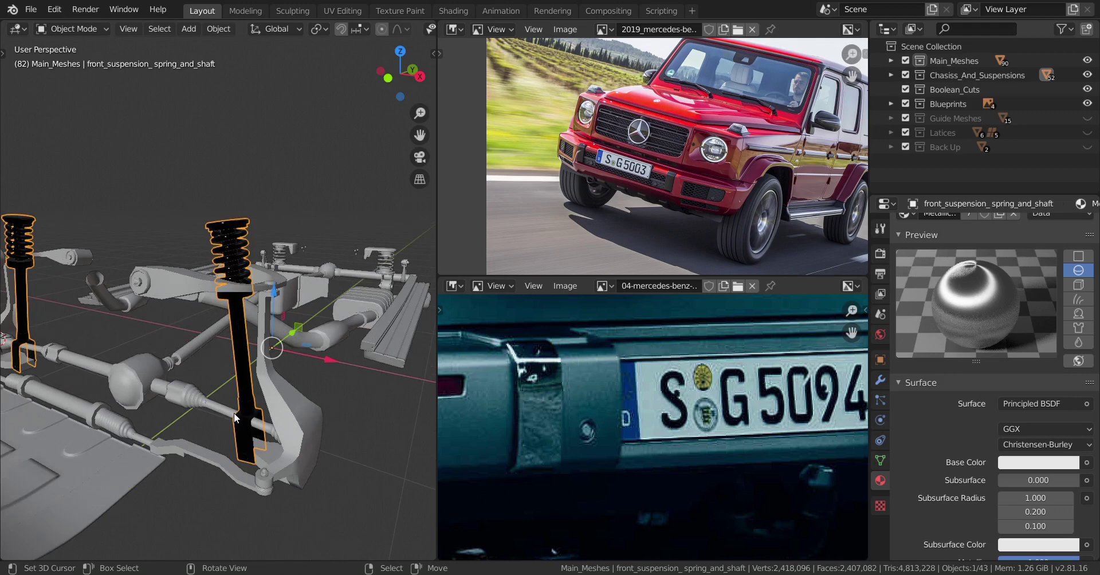
scroll(236, 404, up, 5)
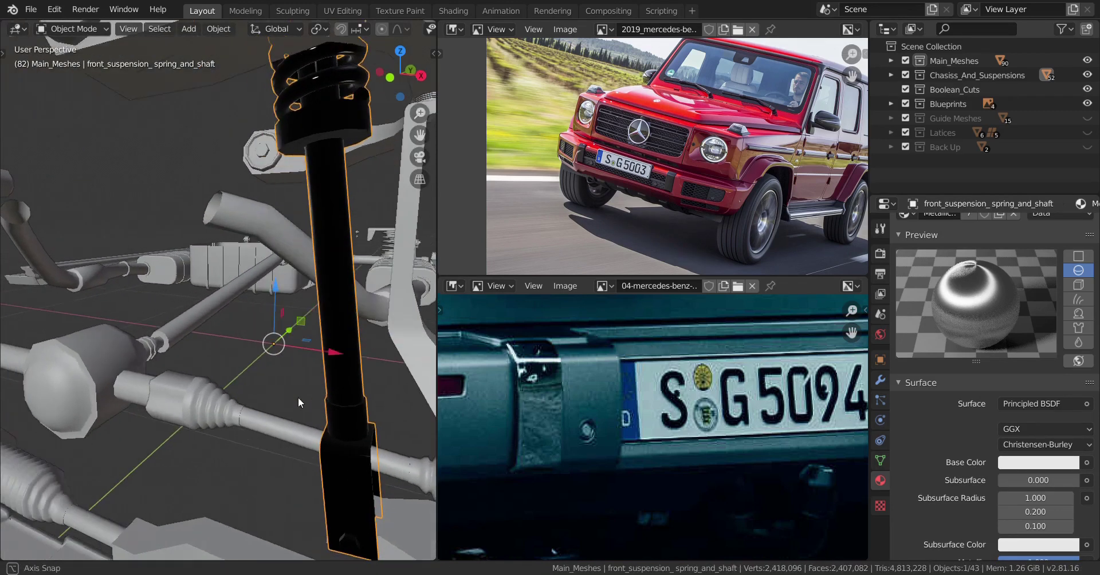
key(Tab)
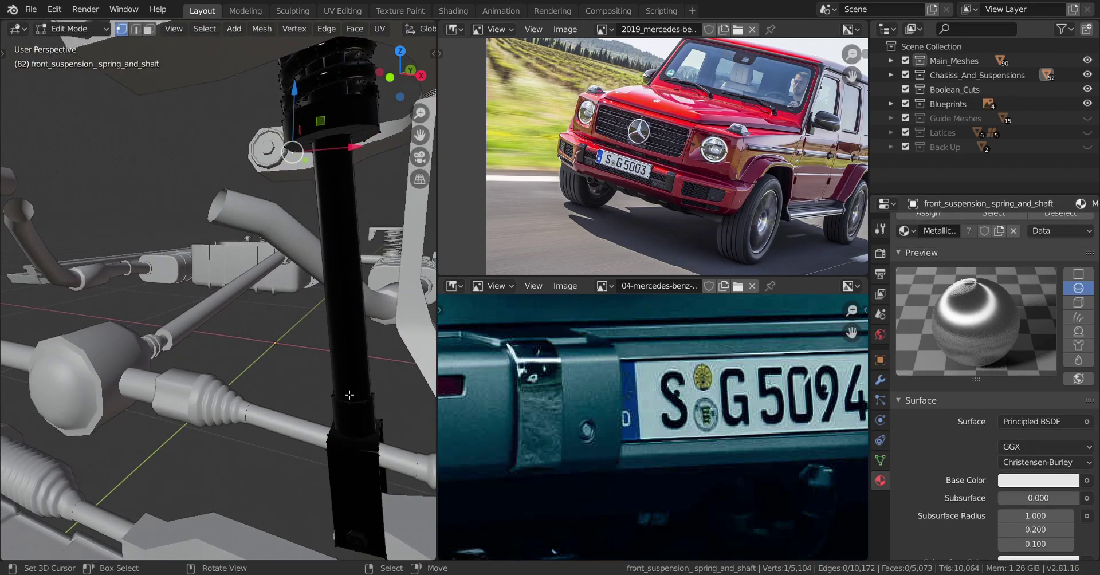
click(348, 396)
click(365, 453)
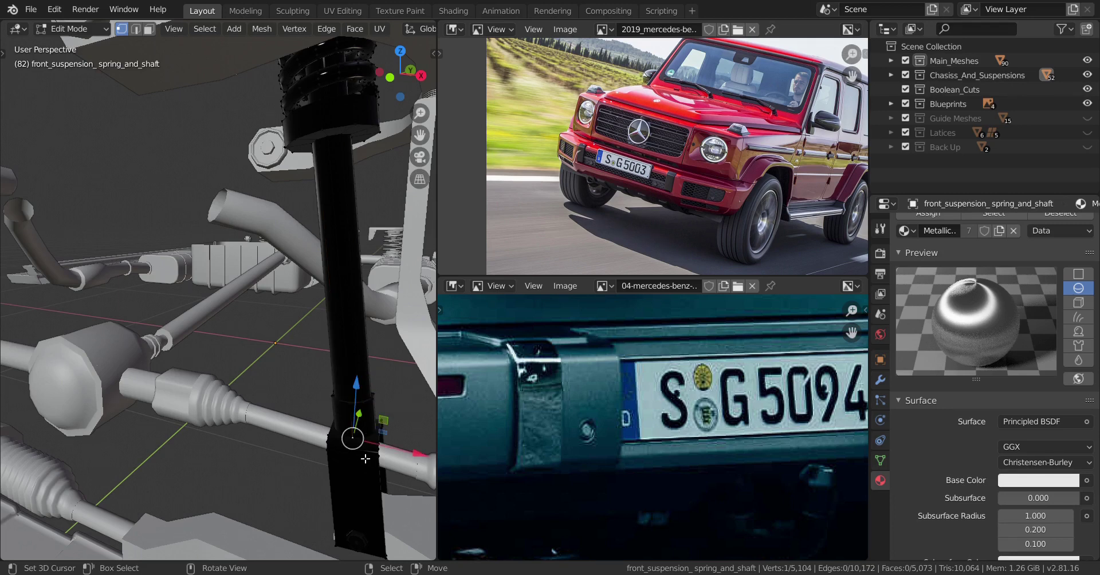
key(l)
middle_drag(366, 454, 407, 445)
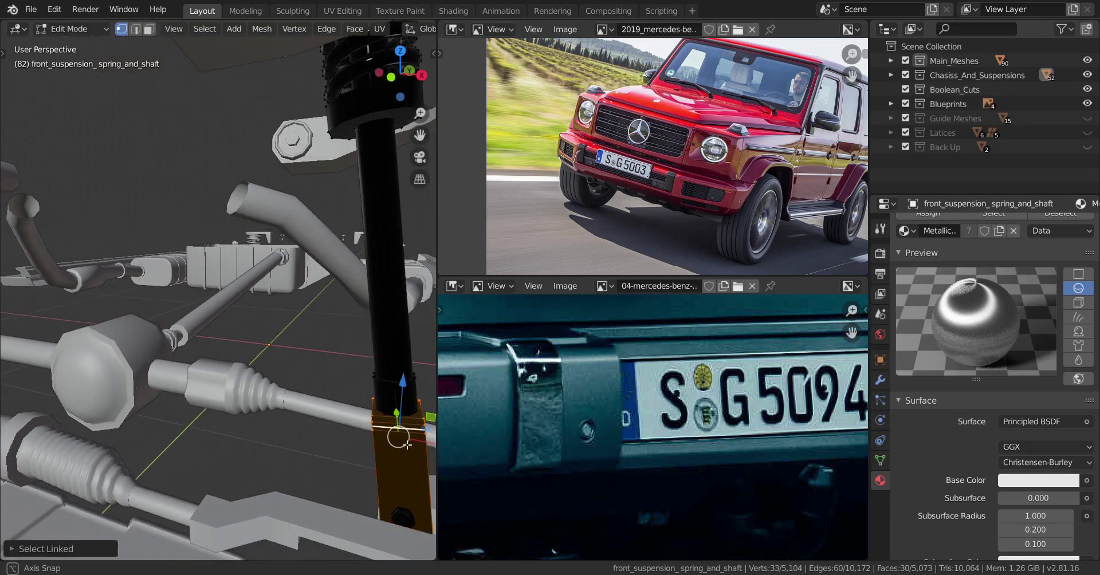
scroll(939, 321, up, 4)
click(921, 305)
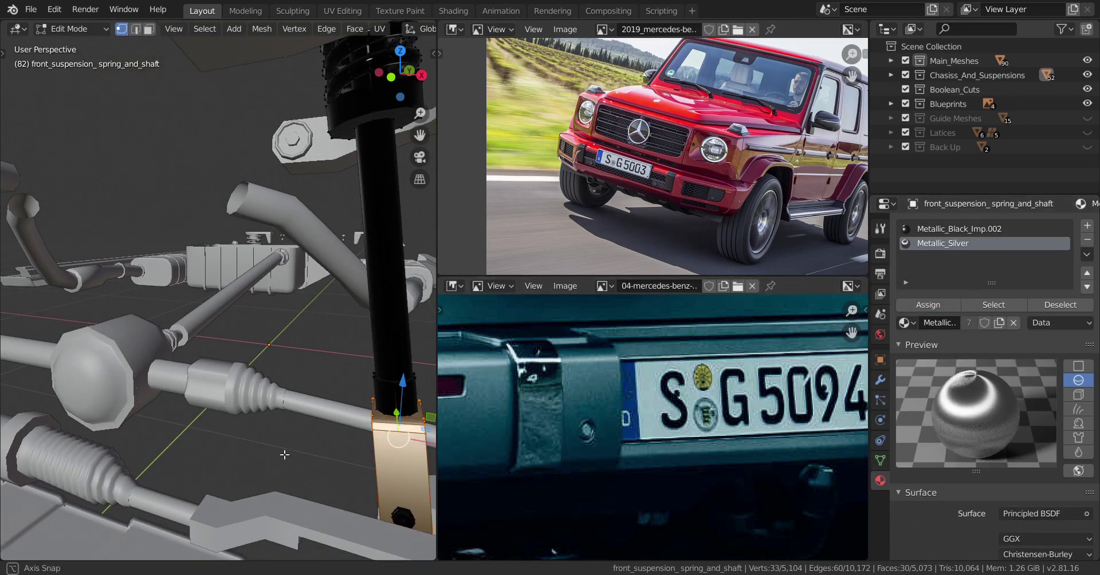
Step: Apply Metallic_Silver to the collar beneath the spring and to the sleeve just above the lower bracket
middle_drag(269, 452, 286, 452)
middle_drag(351, 281, 340, 296)
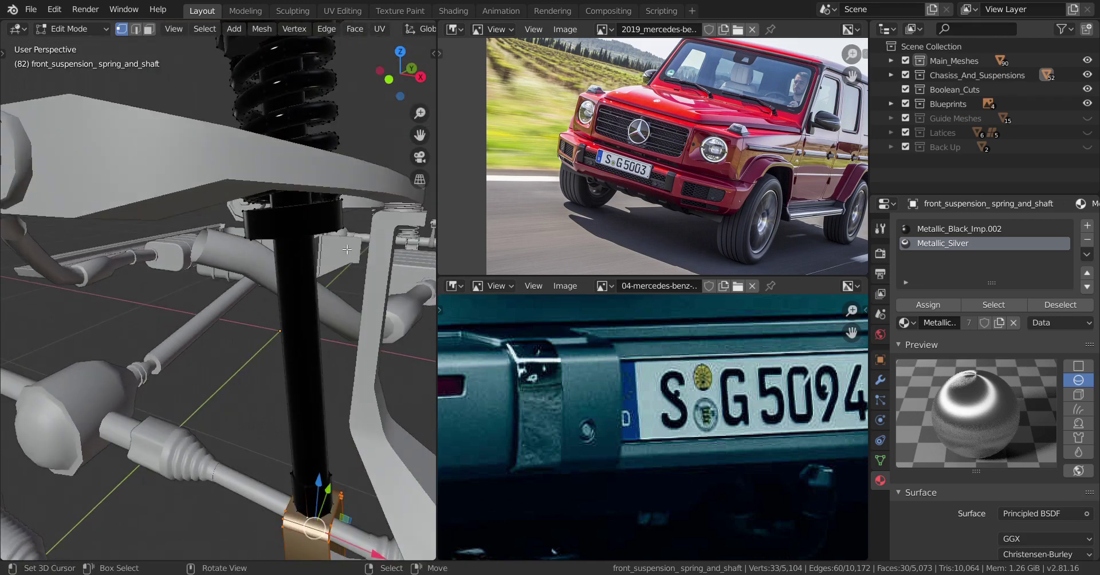
key(l)
click(917, 307)
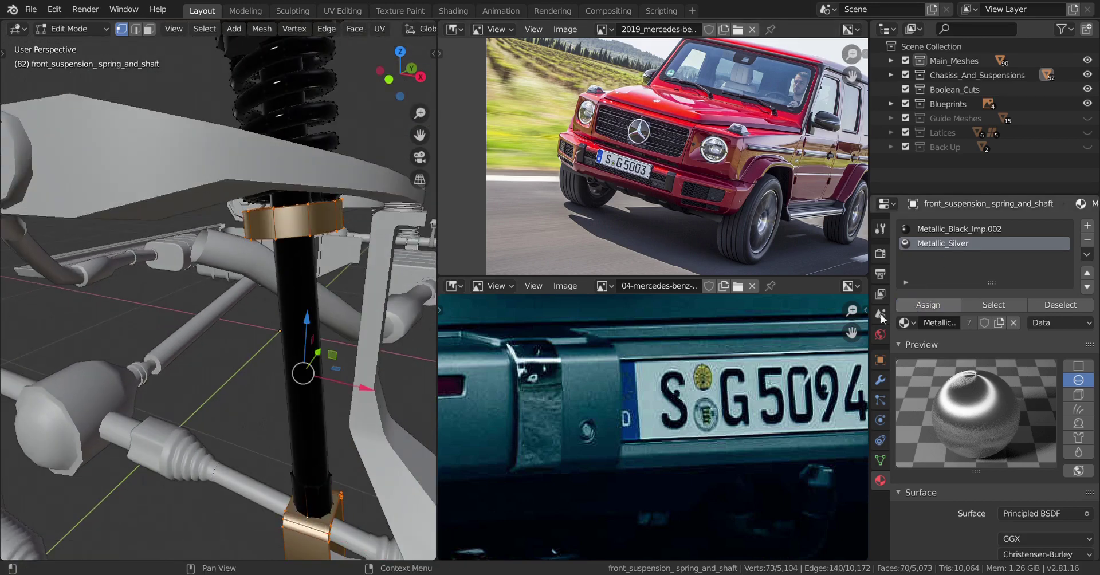
middle_drag(189, 412, 206, 408)
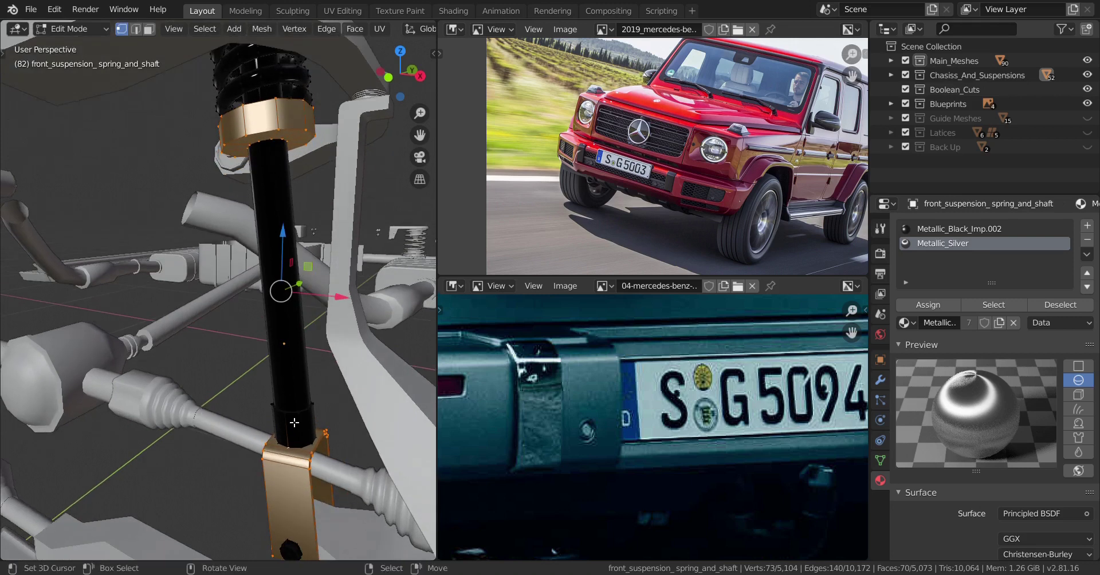
key(l)
click(923, 303)
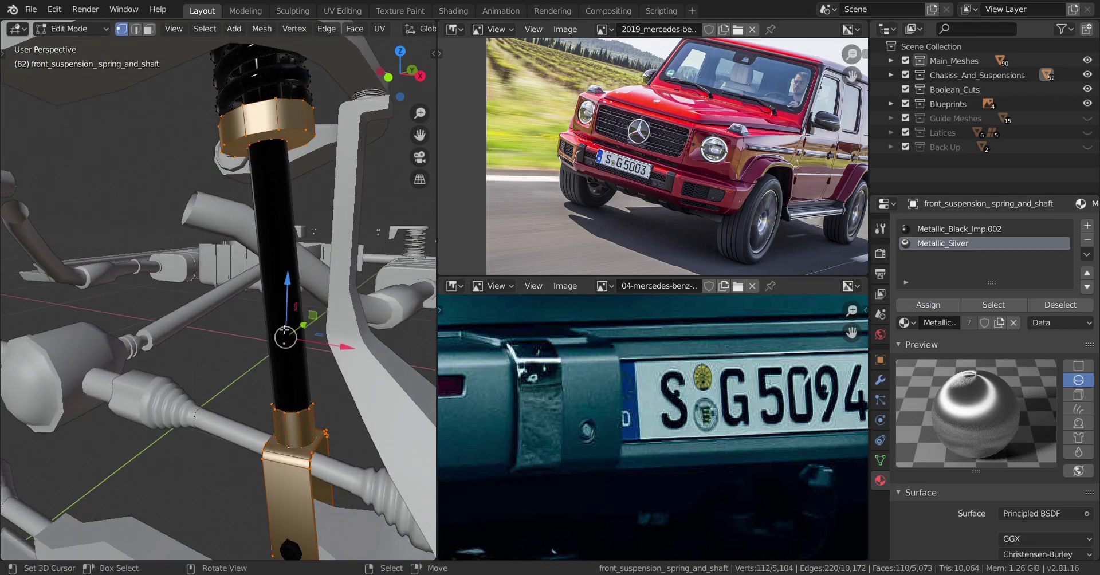
Step: Apply Metallic_Silver to the cap on top of the spring and return to Object Mode
middle_drag(262, 253, 262, 275)
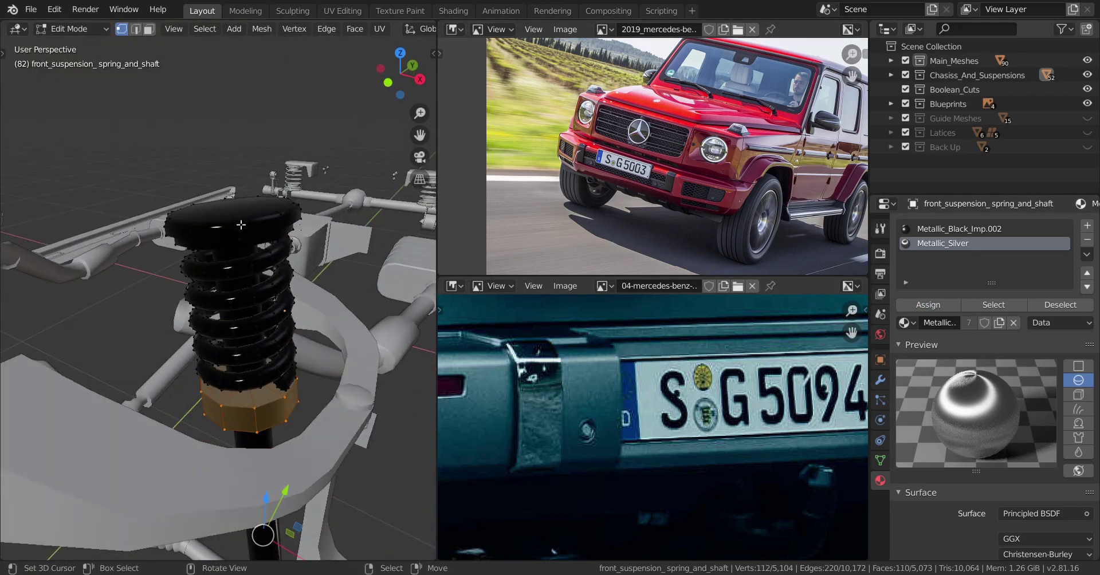
key(l)
click(919, 301)
scroll(329, 342, down, 5)
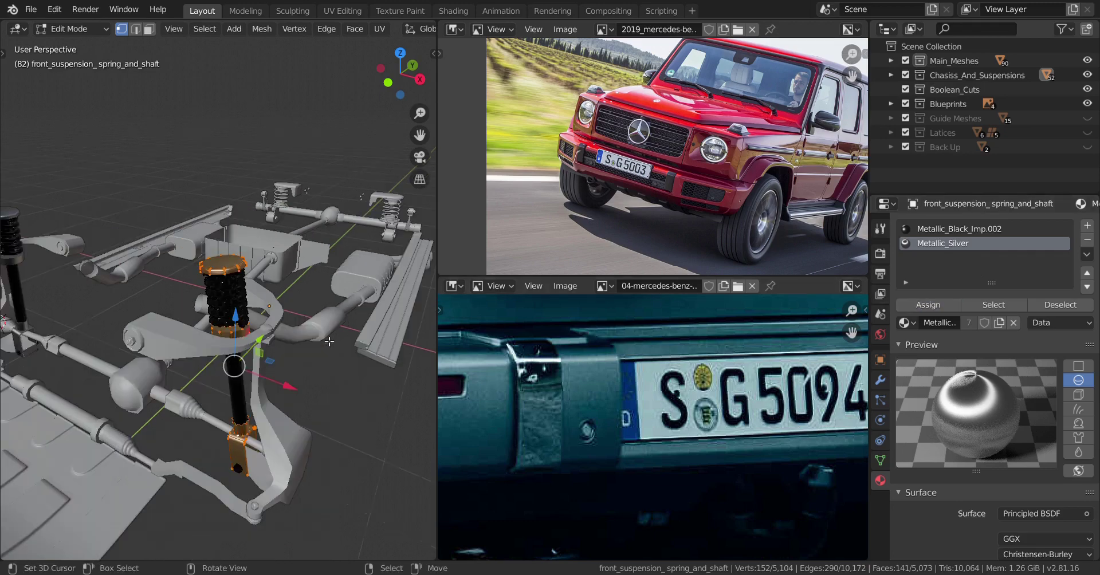
key(Tab)
middle_drag(224, 333, 236, 314)
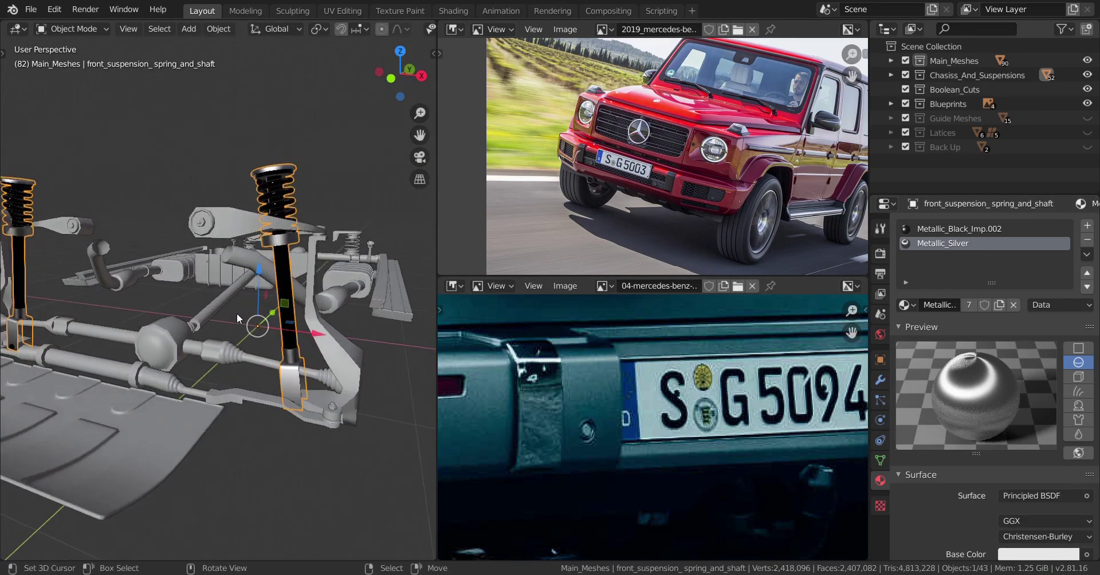
Step: Hide the front suspension spring and shaft, and assign Metallic_Silver to the front wheel hub bracket behind it
scroll(236, 314, up, 3)
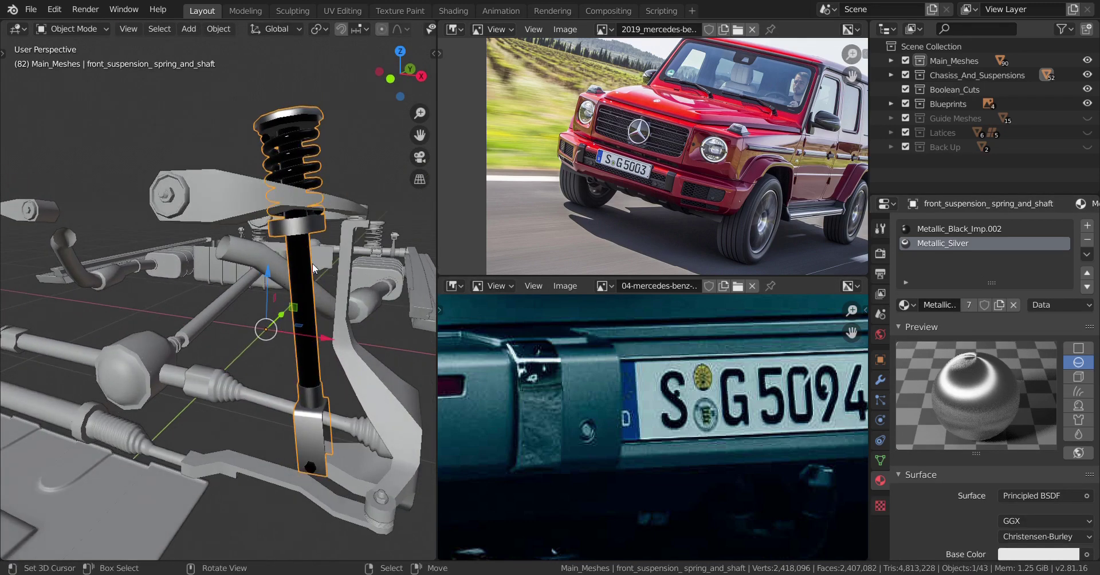
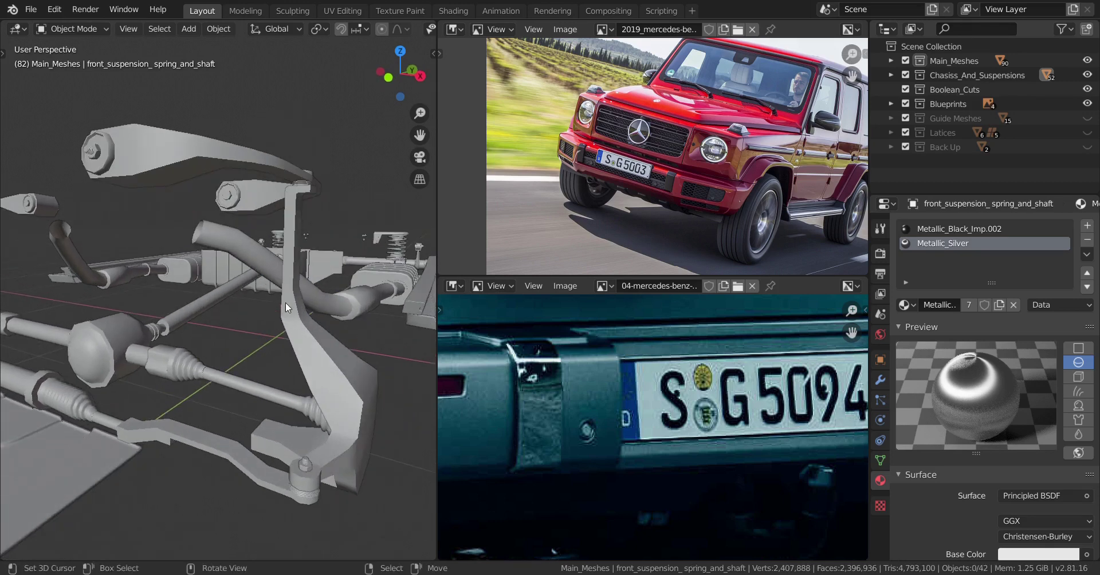
click(286, 303)
click(904, 273)
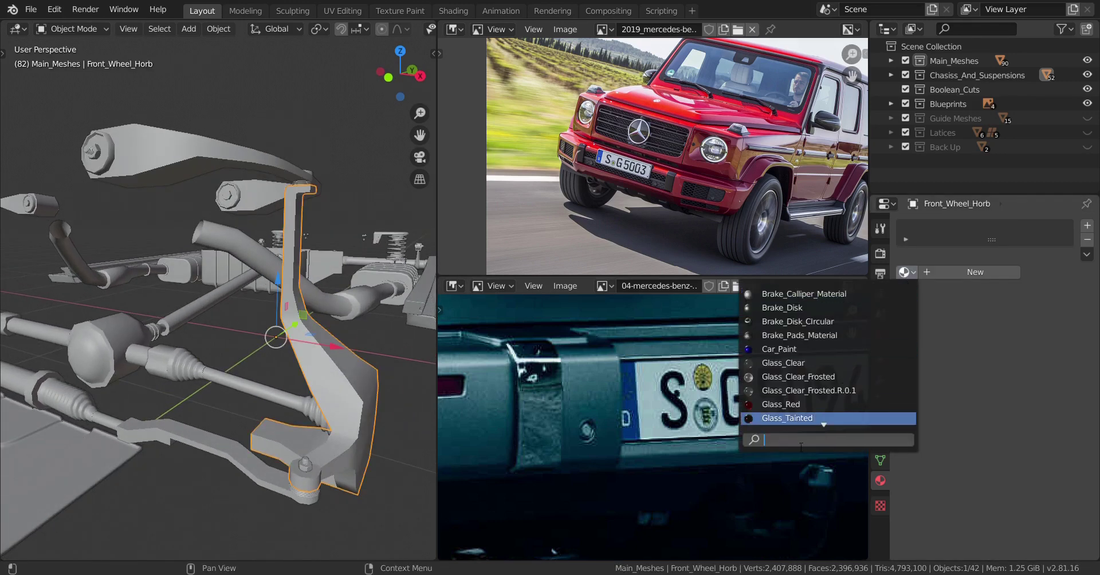
scroll(802, 417, down, 12)
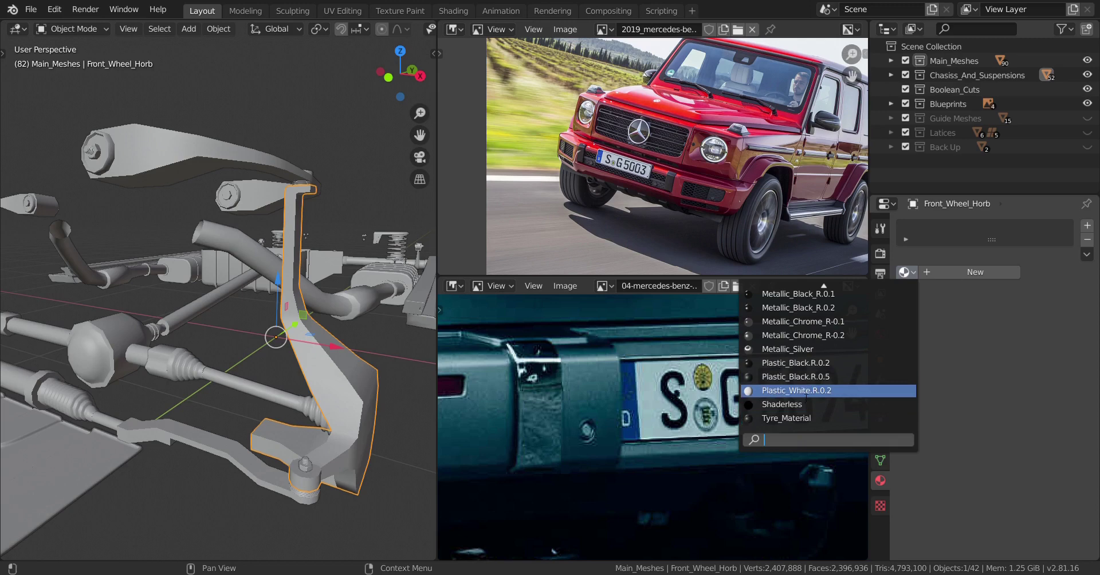
click(790, 348)
middle_drag(311, 424, 299, 407)
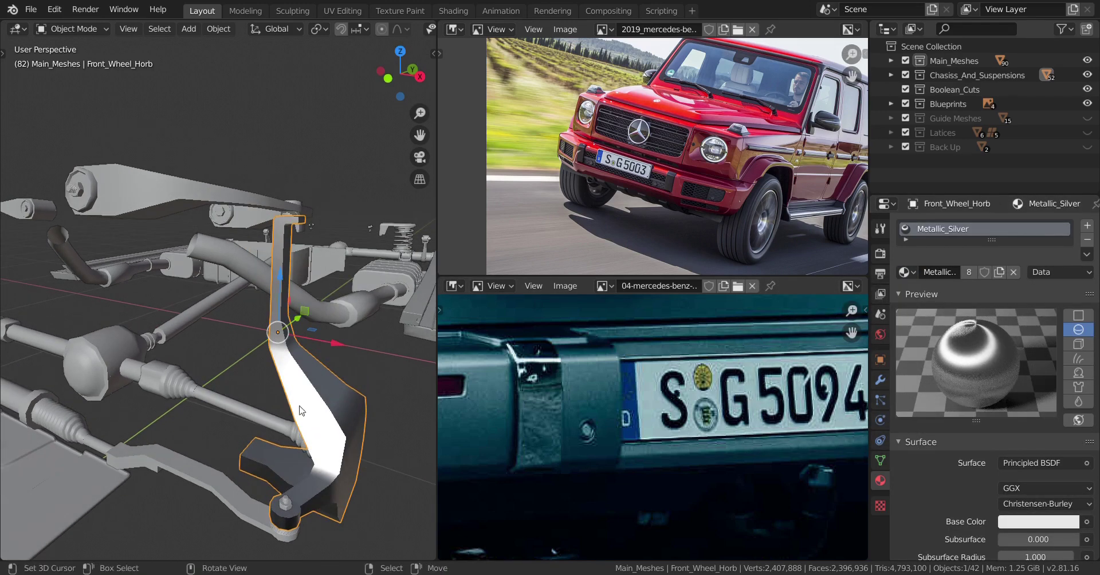
Step: Link the hub bracket's Metallic_Silver material to the upper suspension arms and hide both objects
click(249, 195)
shift+click(278, 294)
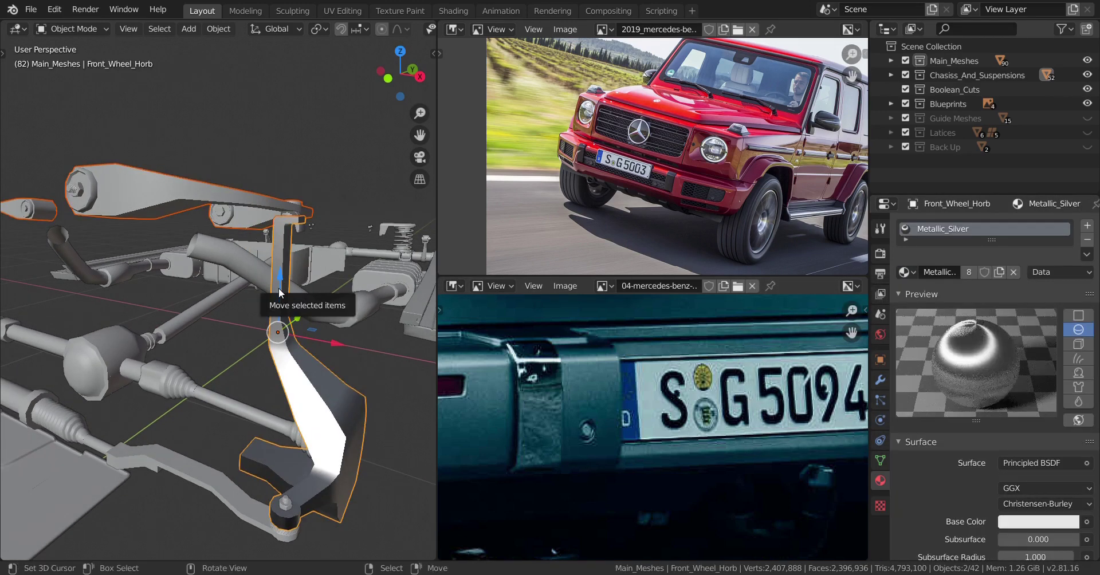
key(ctrl+l)
click(279, 287)
scroll(198, 326, up, 2)
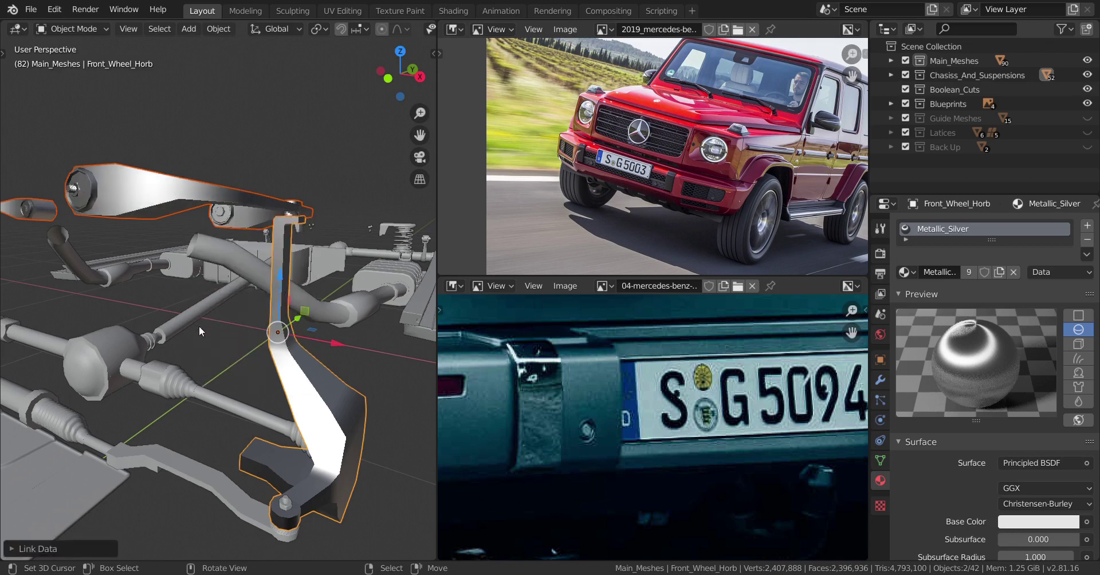
key(h)
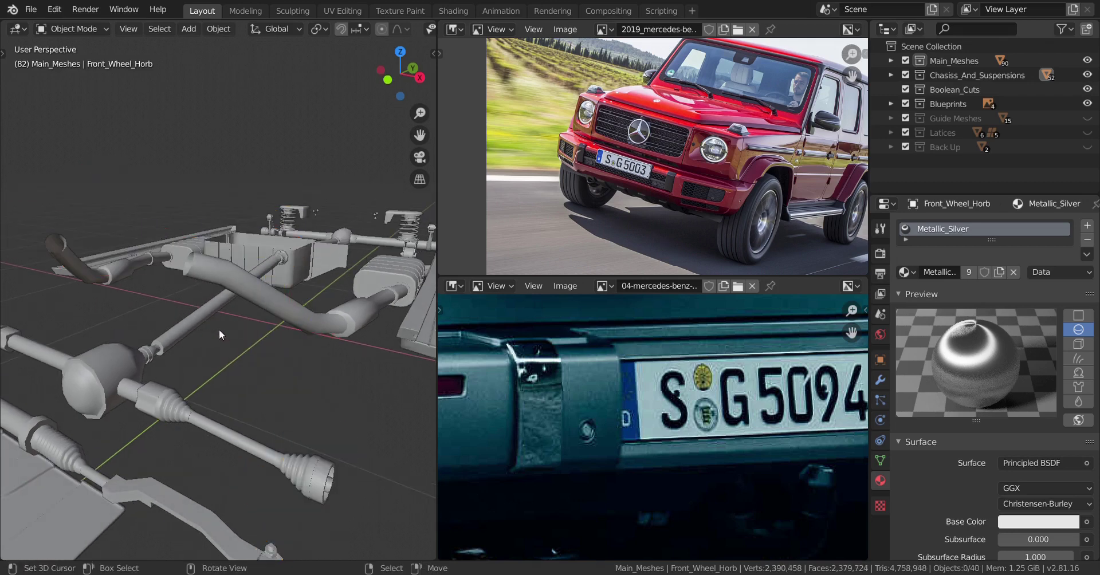
Step: Add three material slots to the steering rack mechanism and assign Metallic_Black_Imp.002 to the first
middle_drag(225, 318, 352, 401)
click(350, 401)
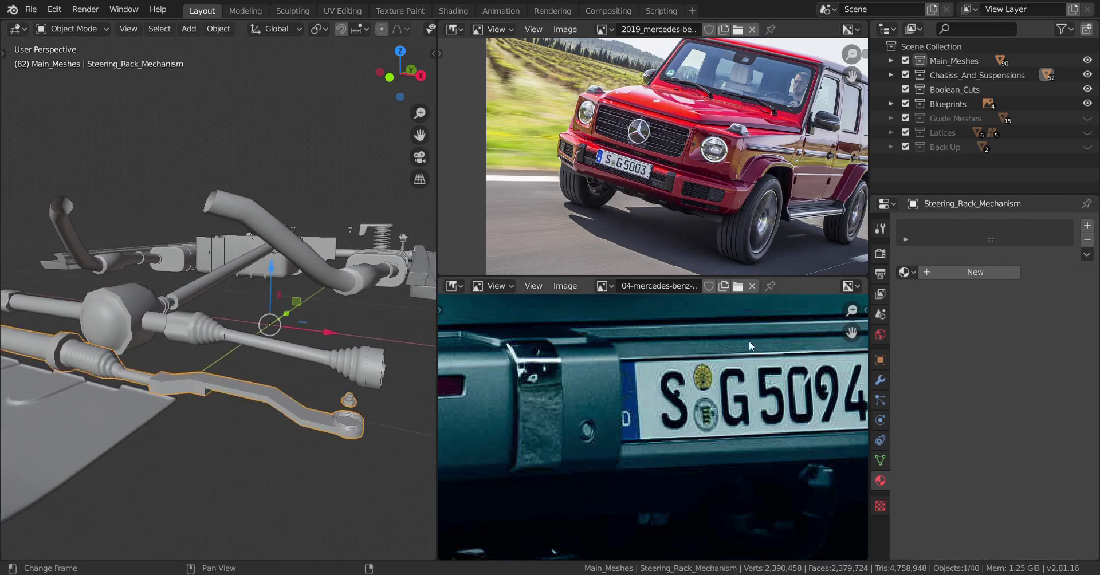
click(1086, 227)
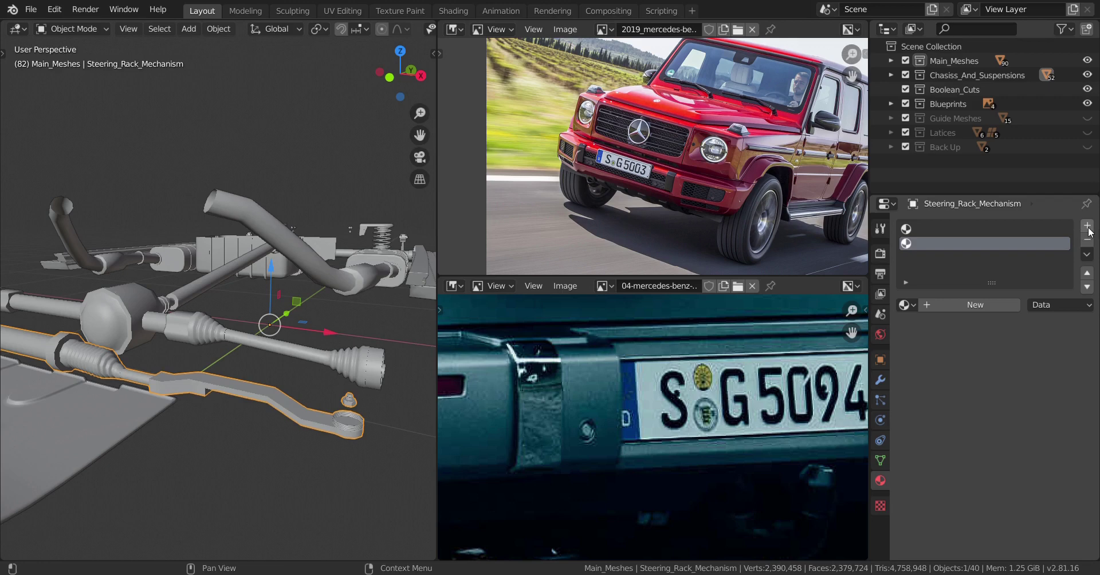
click(1085, 227)
click(1086, 227)
click(917, 229)
click(905, 305)
scroll(825, 452, down, 12)
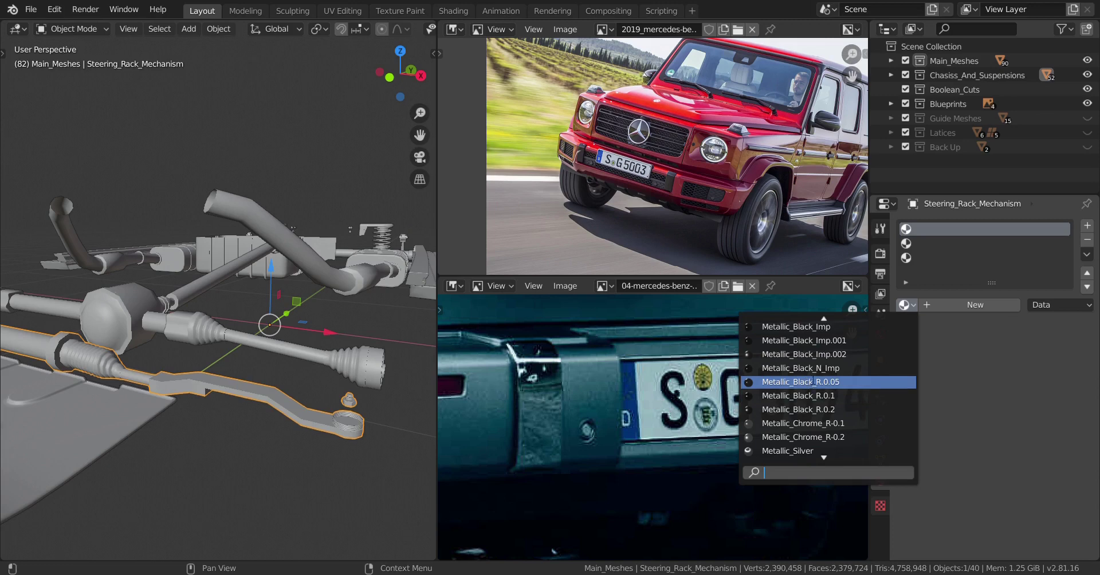
click(823, 355)
Step: Assign Metallic_Silver to the steering rack's second material slot and Plastic_Black.R.0.5 to its third
click(927, 249)
click(905, 304)
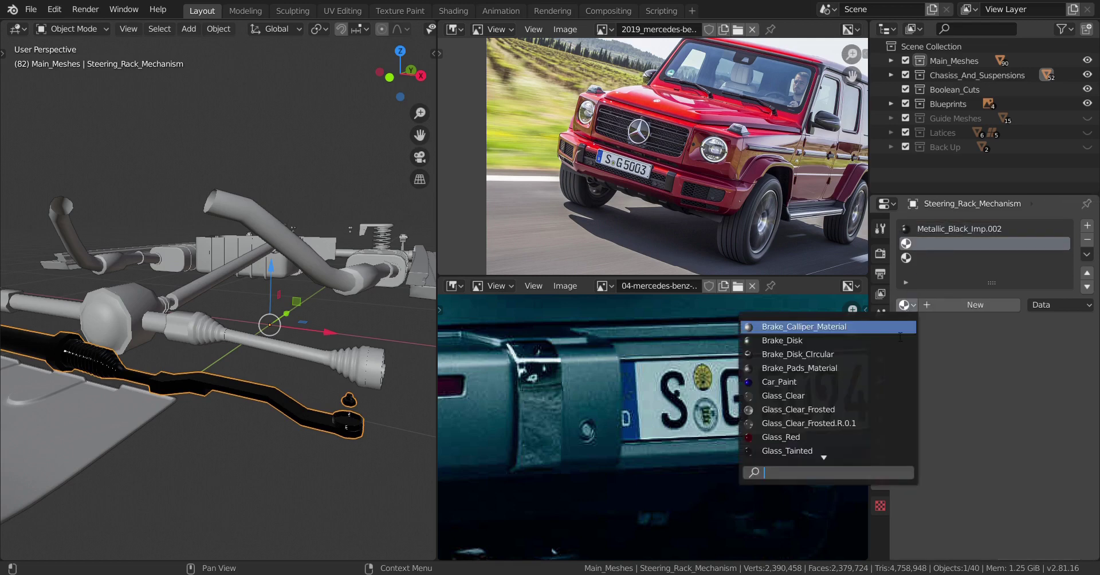
scroll(806, 441, down, 15)
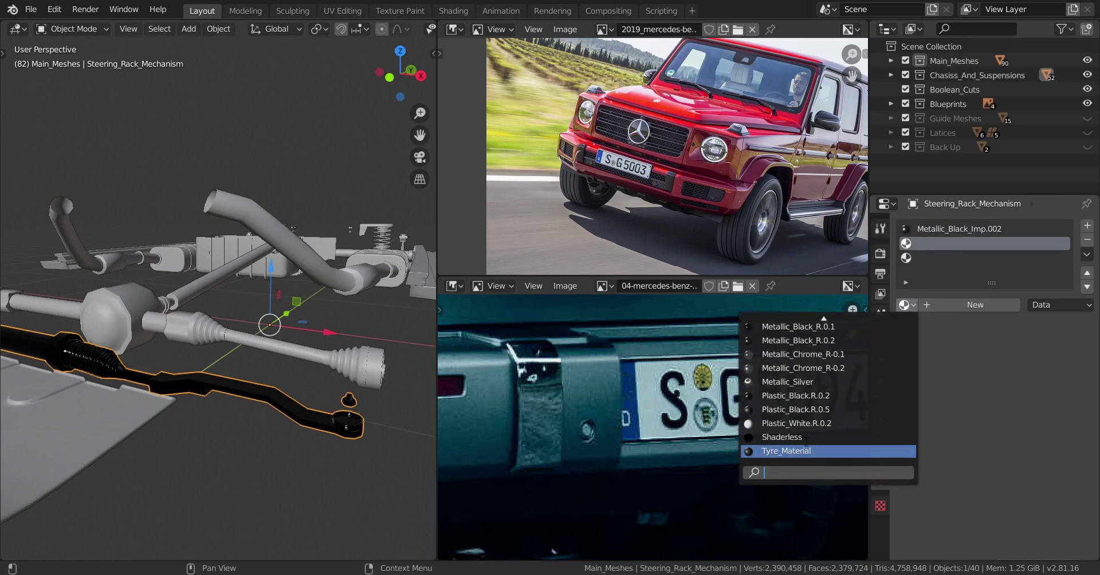
click(799, 382)
click(912, 259)
click(905, 304)
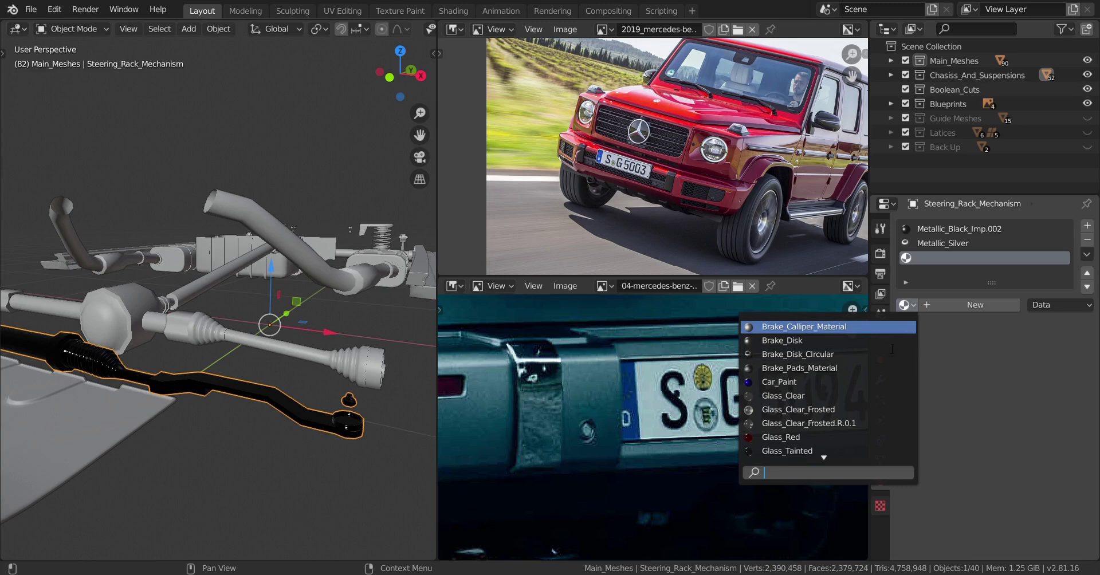
scroll(829, 452, down, 15)
scroll(829, 455, down, 1)
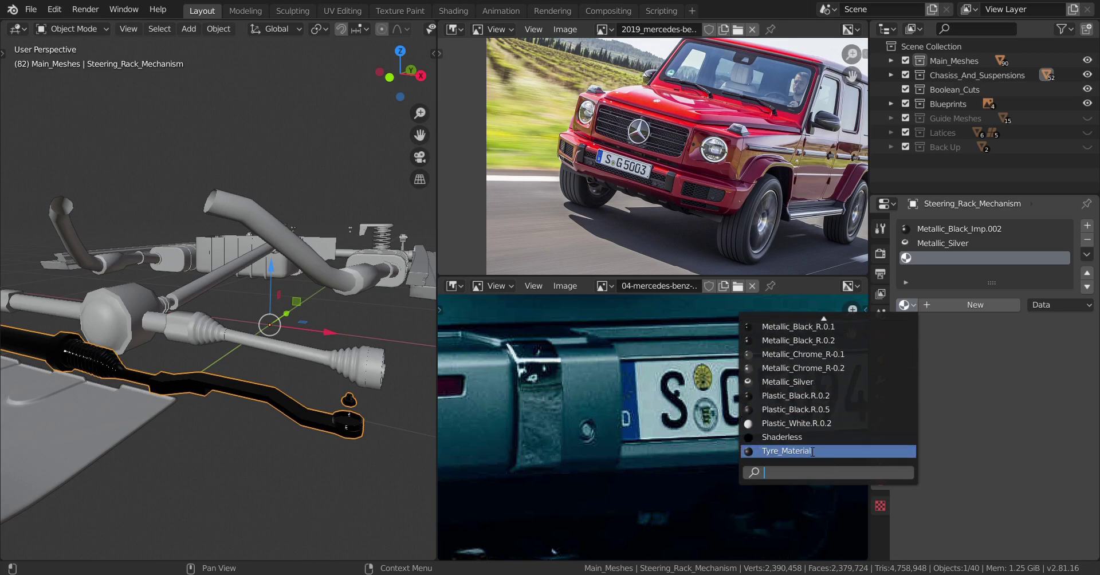
click(794, 409)
Step: Apply Metallic_Silver to the linked faces of the steering rack's central tube in Edit Mode
middle_drag(189, 408, 301, 429)
scroll(260, 392, up, 4)
key(Tab)
scroll(266, 406, down, 3)
scroll(273, 422, down, 3)
right_click(230, 377)
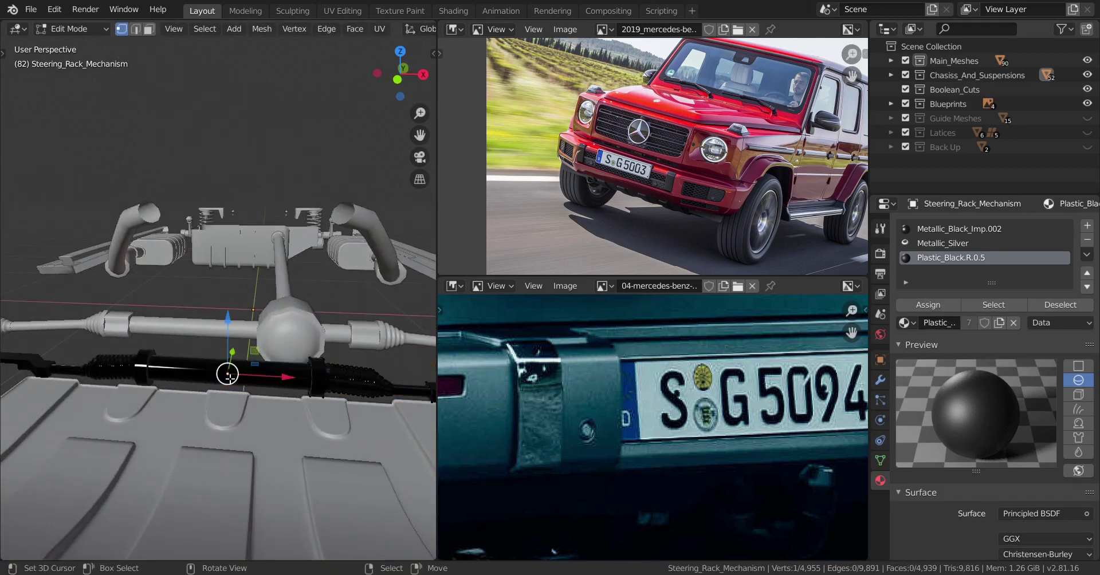
key(ctrl+l)
middle_drag(228, 376, 213, 378)
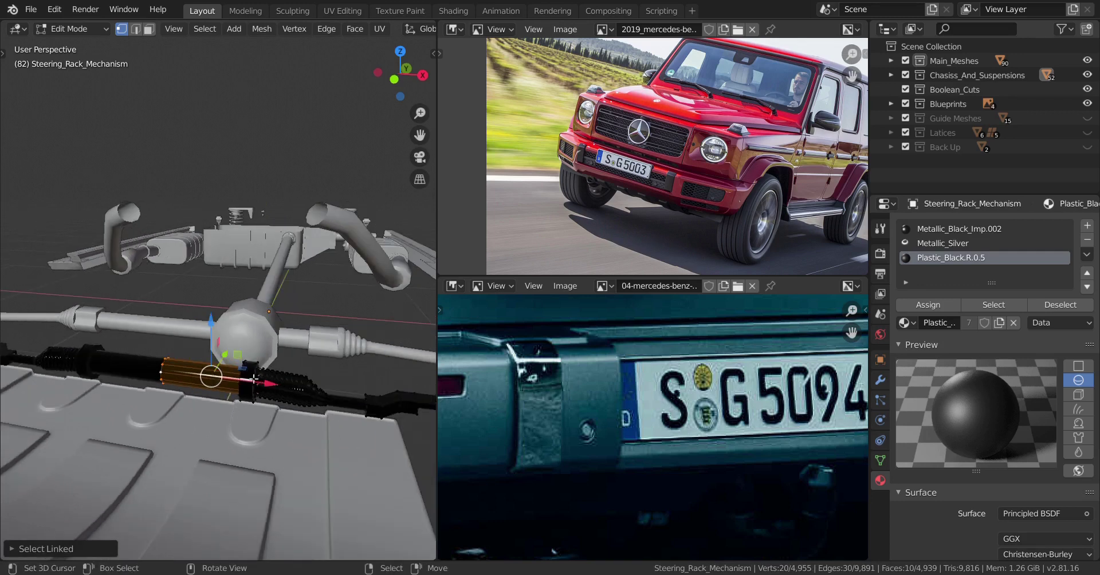
scroll(293, 395, up, 3)
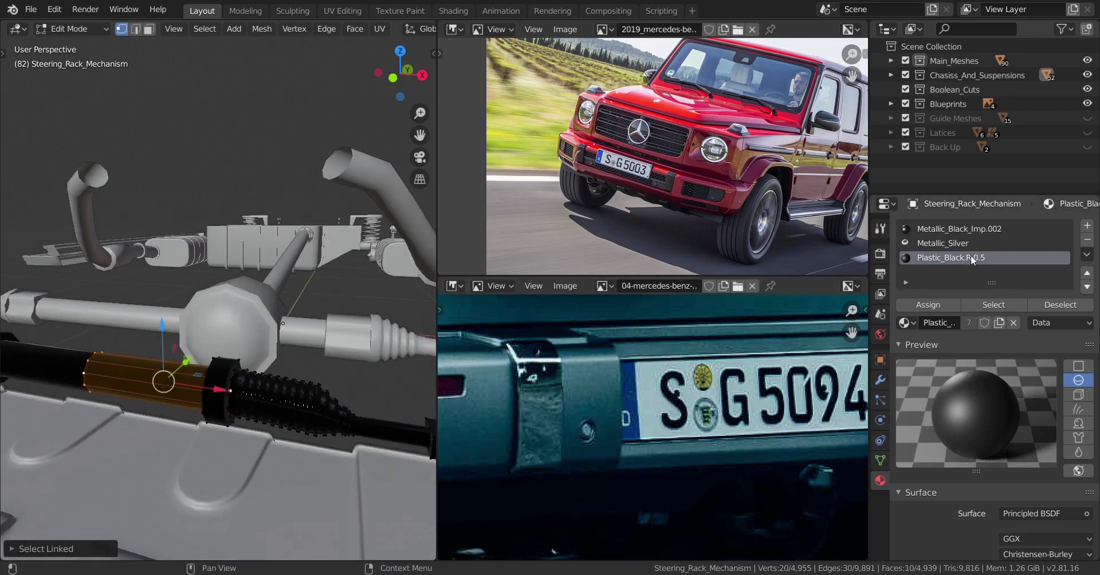
click(954, 243)
click(926, 304)
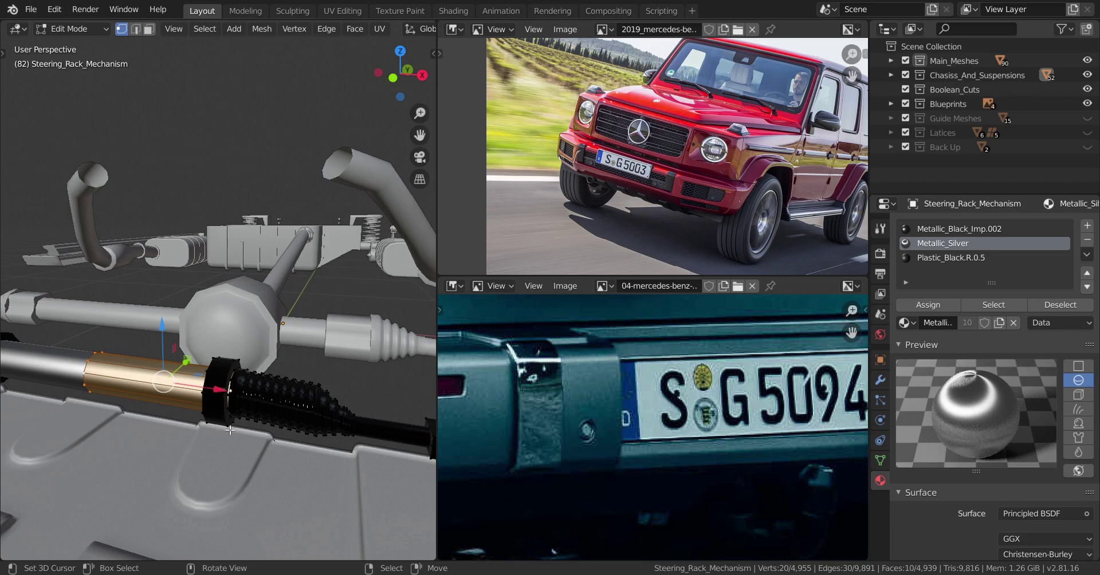
Step: Apply Plastic_Black.R.0.5 to the steering rack's ribbed bellows and the ring at the arm's end, return to Object Mode and deselect everything
middle_drag(252, 430, 227, 396)
click(226, 397)
key(l)
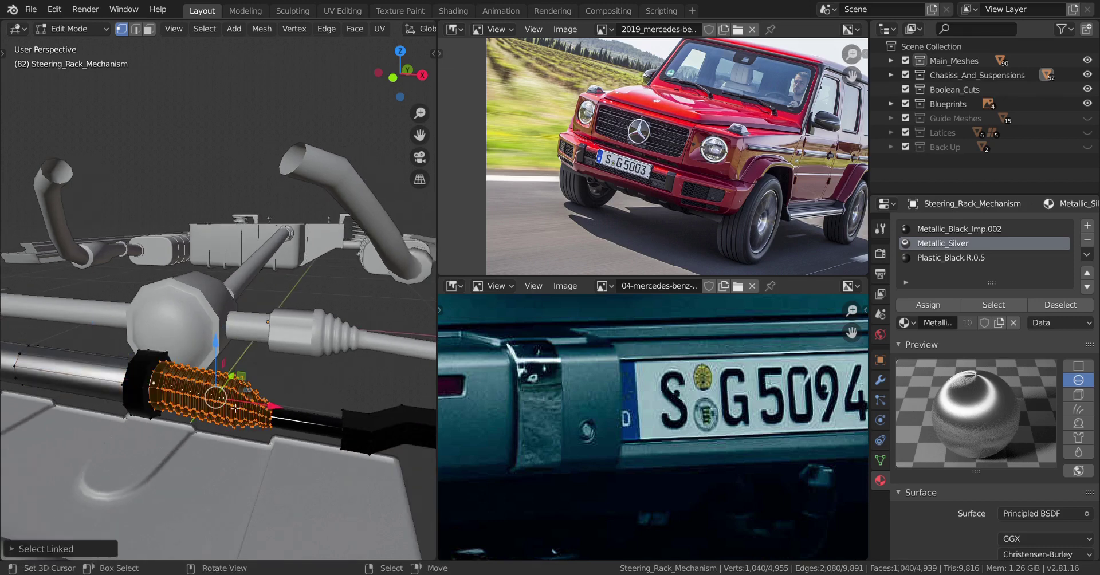
mouse_move(295, 419)
middle_down()
mouse_move(232, 423)
mouse_move(285, 425)
middle_up()
scroll(285, 425, down, 2)
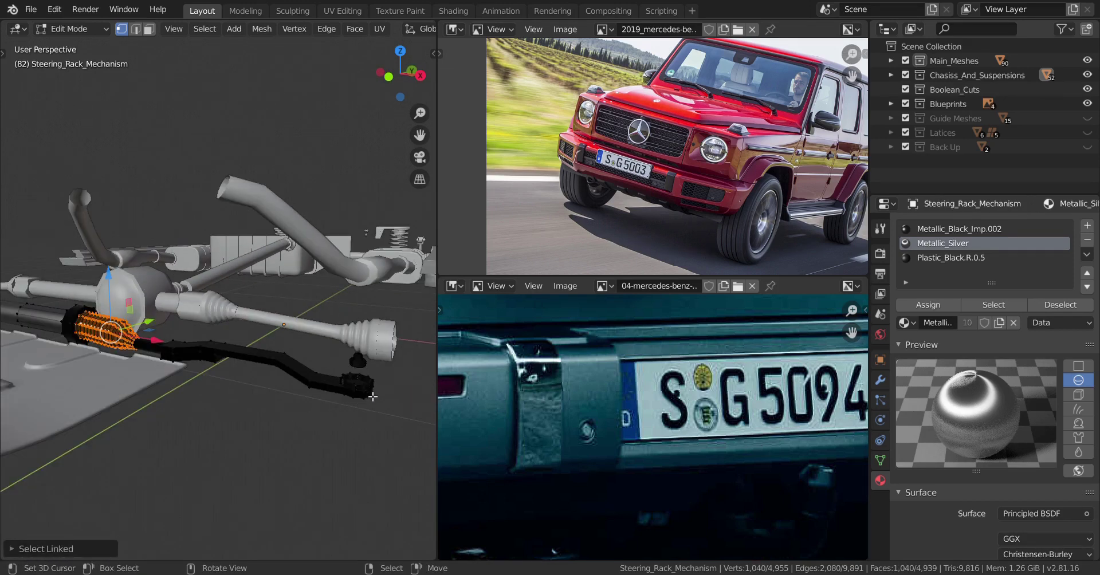
scroll(370, 401, up, 2)
middle_drag(341, 394, 291, 409)
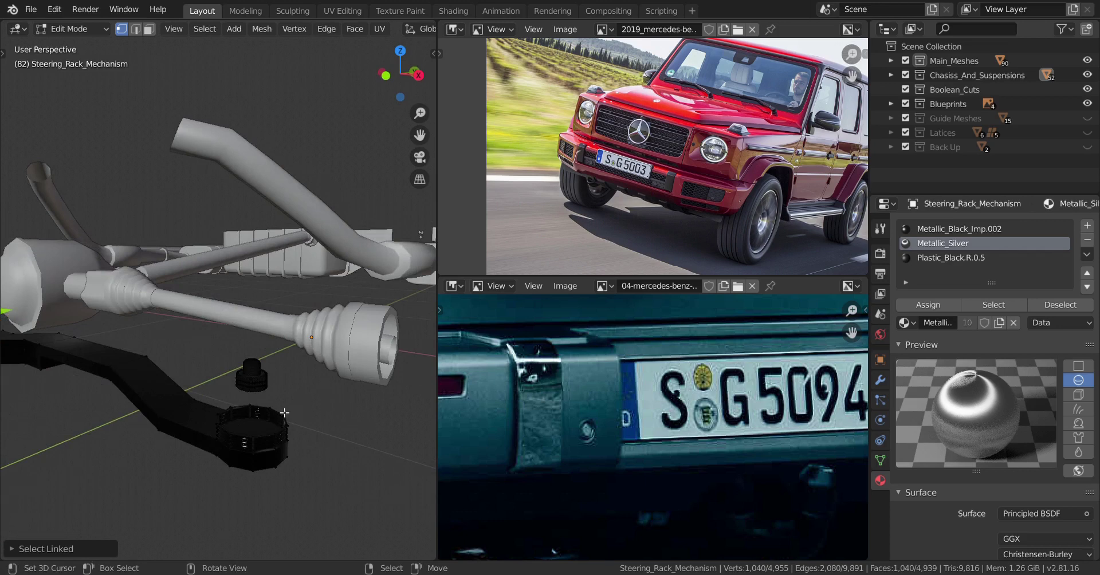
key(l)
click(950, 258)
click(925, 305)
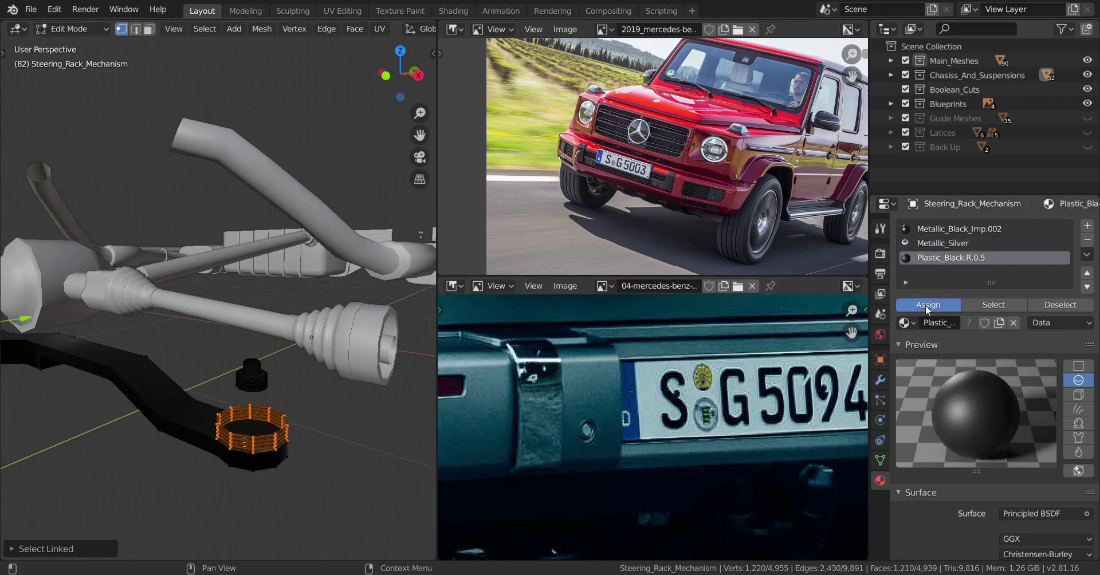
shift+middle_drag(106, 427, 190, 413)
key(Tab)
key(a)
key(a)
scroll(186, 398, down, 5)
scroll(246, 411, up, 4)
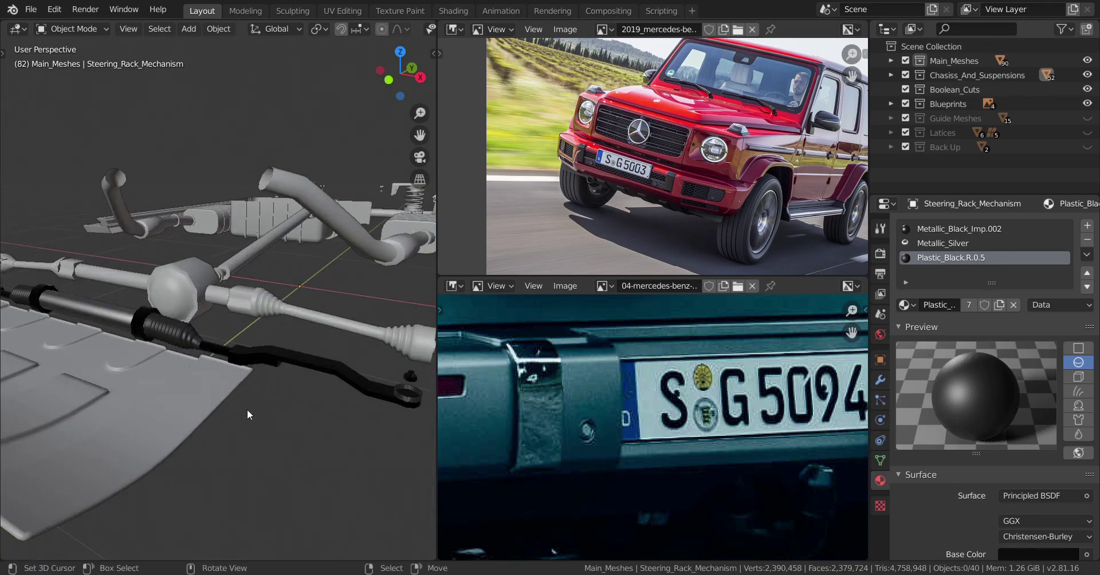
click(307, 370)
key(Delete)
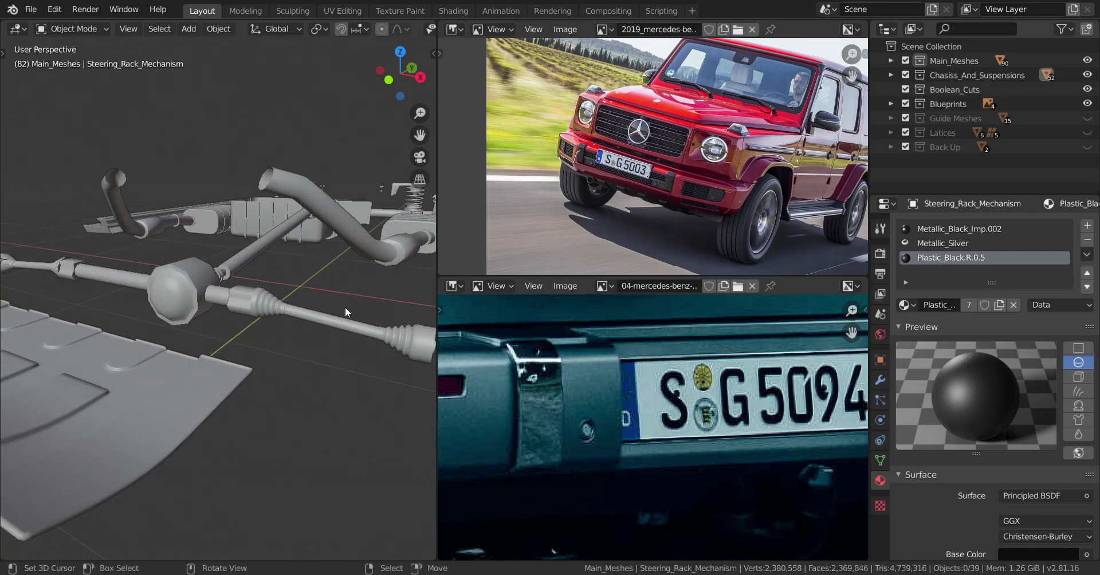
click(338, 319)
scroll(243, 337, up, 4)
scroll(248, 333, down, 2)
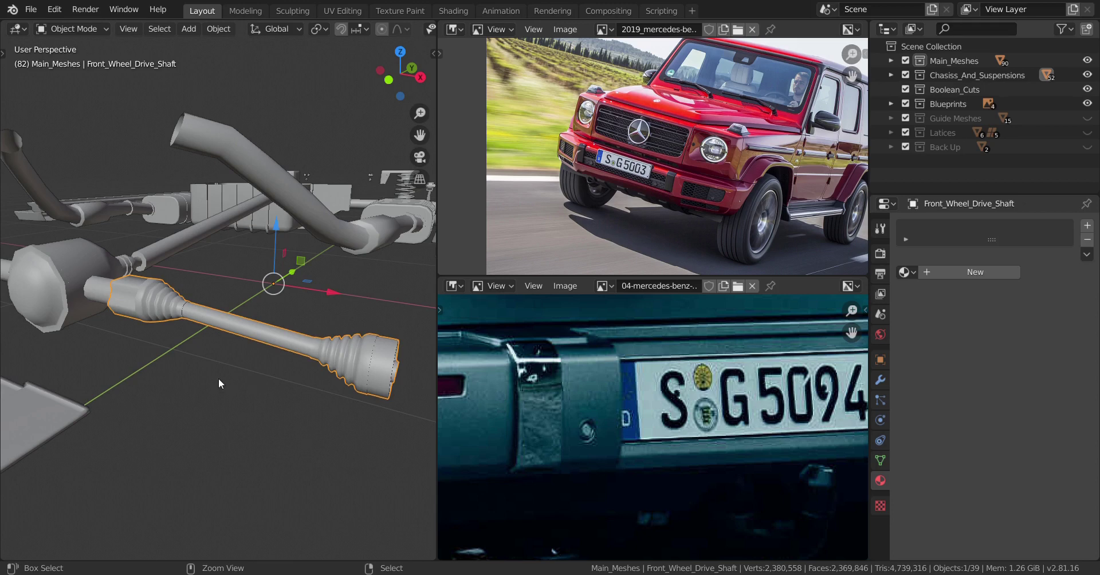
key(ctrl+z)
scroll(218, 378, down, 6)
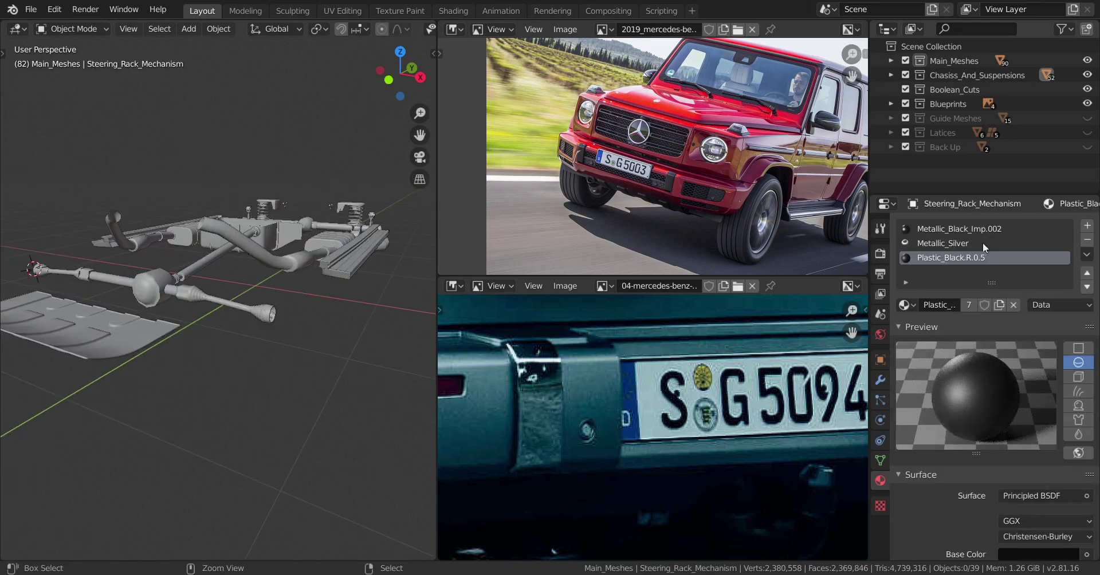
click(115, 275)
Step: Link the steering rack's materials to the front wheel drive shaft and hide the steering rack
scroll(229, 332, up, 8)
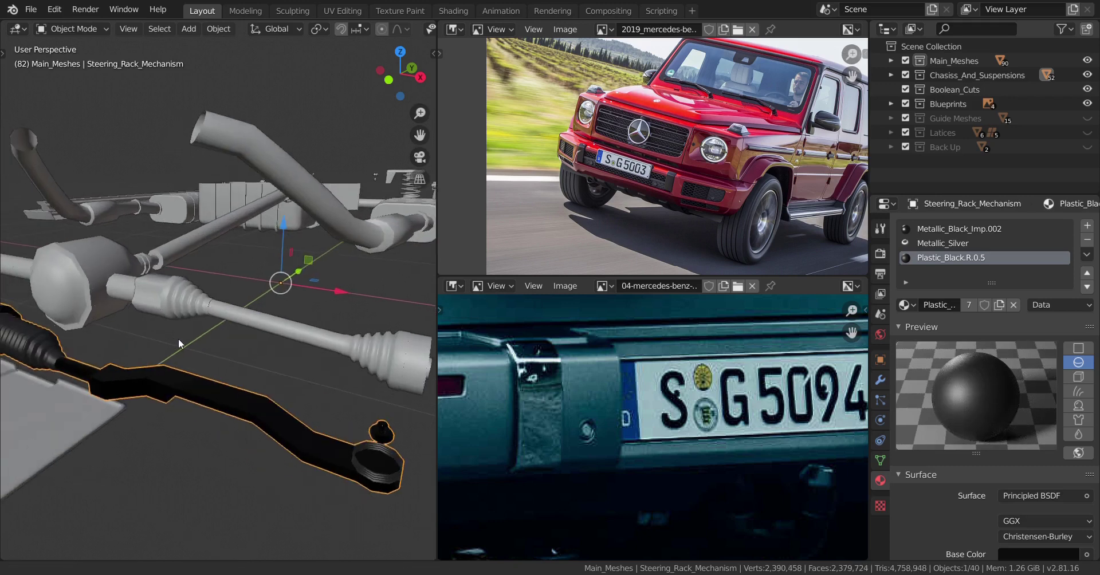
shift+click(290, 310)
shift+click(130, 380)
key(ctrl+l)
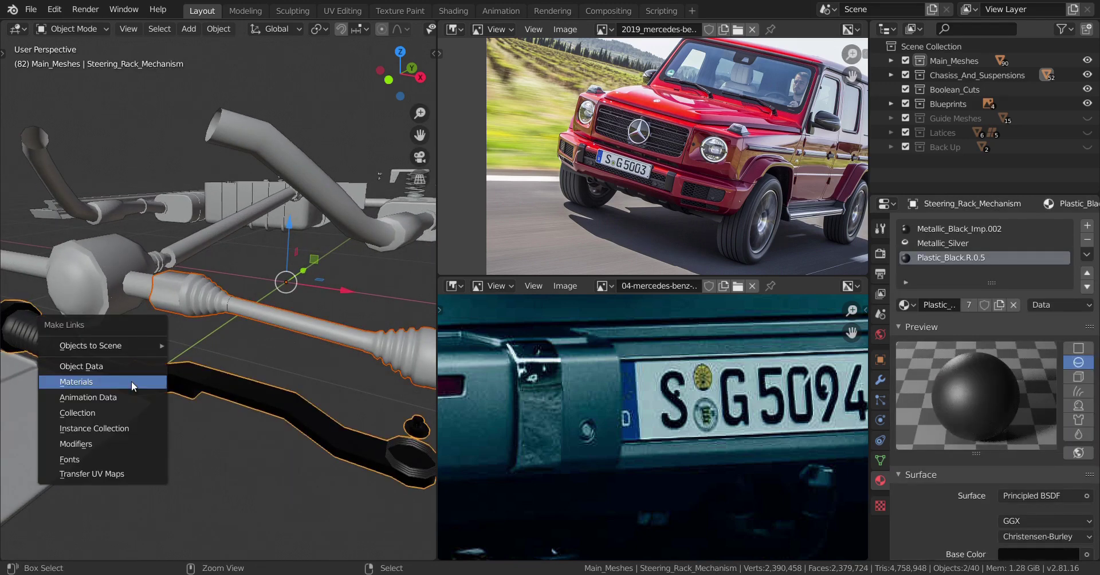
click(132, 380)
click(229, 387)
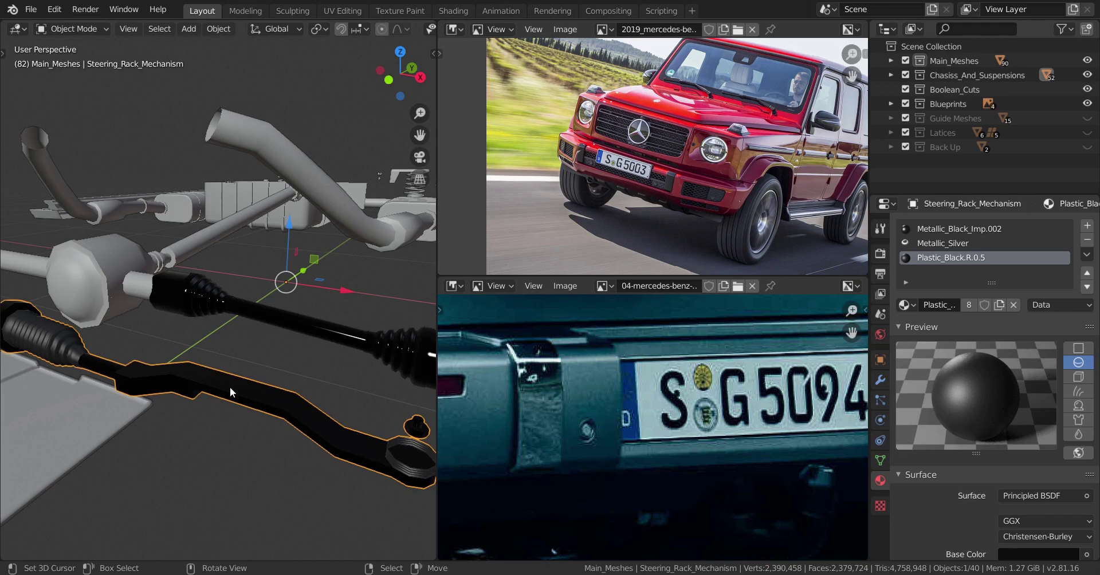
key(h)
Step: Apply Plastic_Black.R.0.5 to the linked faces of the front wheel drive shaft's ribbed bellows and return to Object Mode
scroll(230, 390, up, 3)
right_click(306, 356)
middle_drag(246, 373, 191, 386)
key(Tab)
key(l)
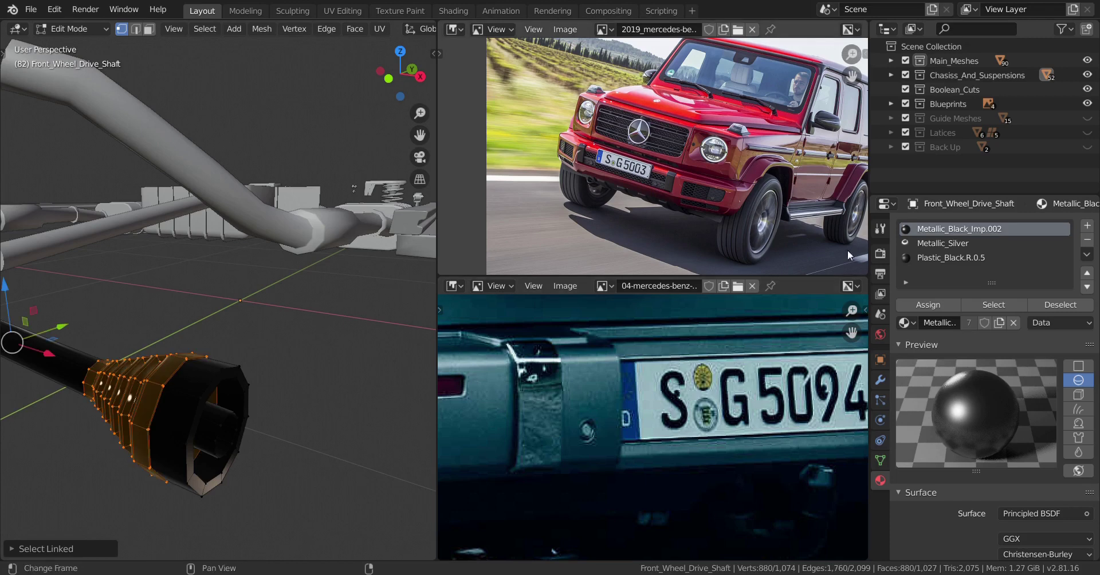
click(958, 255)
click(928, 306)
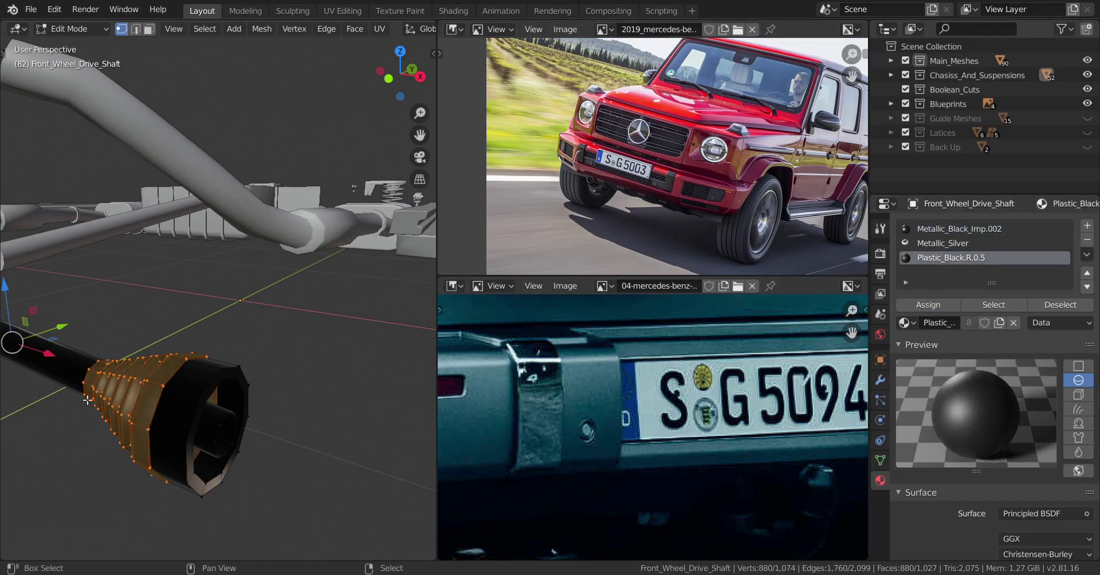
shift+middle_drag(66, 395, 200, 395)
key(Tab)
Step: Link the front wheel drive shaft's materials to the front drive shaft with the differential and deselect everything
scroll(149, 398, down, 4)
scroll(166, 404, up, 2)
right_click(170, 329)
shift+middle_drag(236, 344, 118, 345)
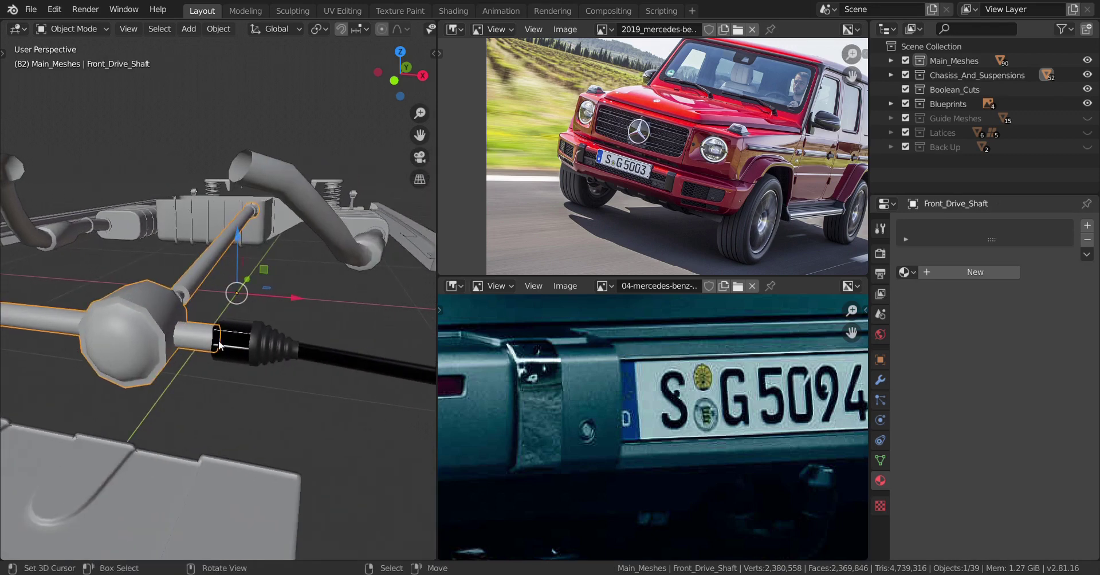
shift+click(290, 352)
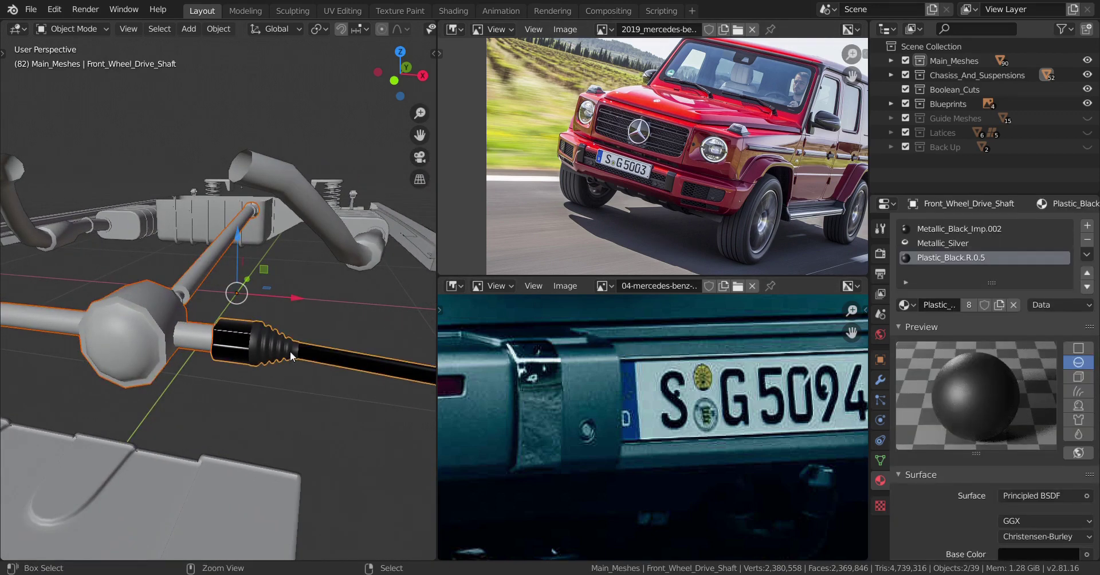
key(ctrl+l)
click(290, 352)
middle_drag(290, 352, 178, 356)
key(alt+a)
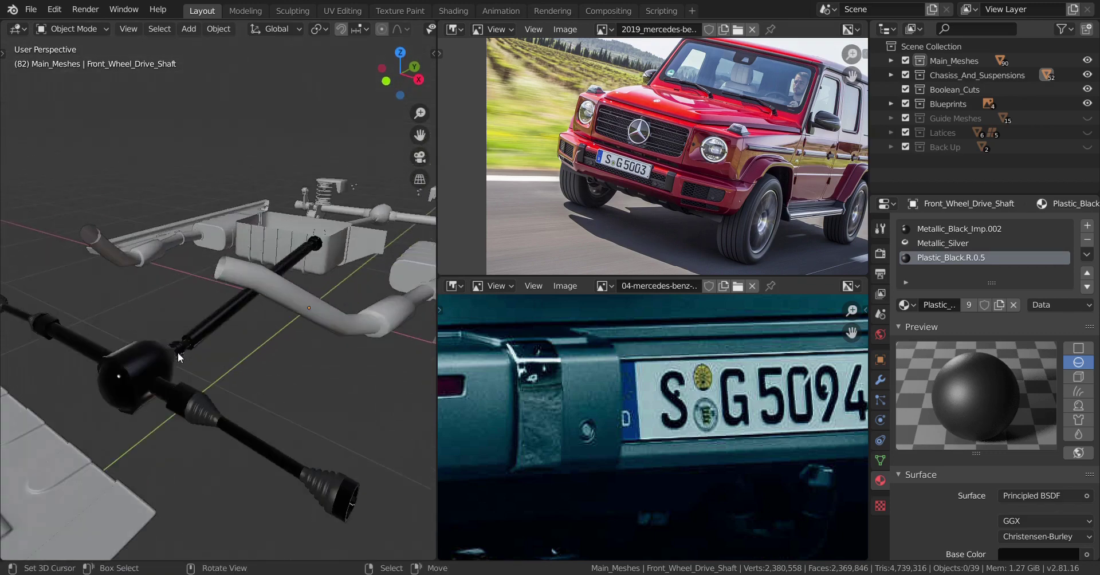
Step: Preview the front axle and drive shaft in rendered shading, and return the viewport to material preview
key(z)
click(184, 206)
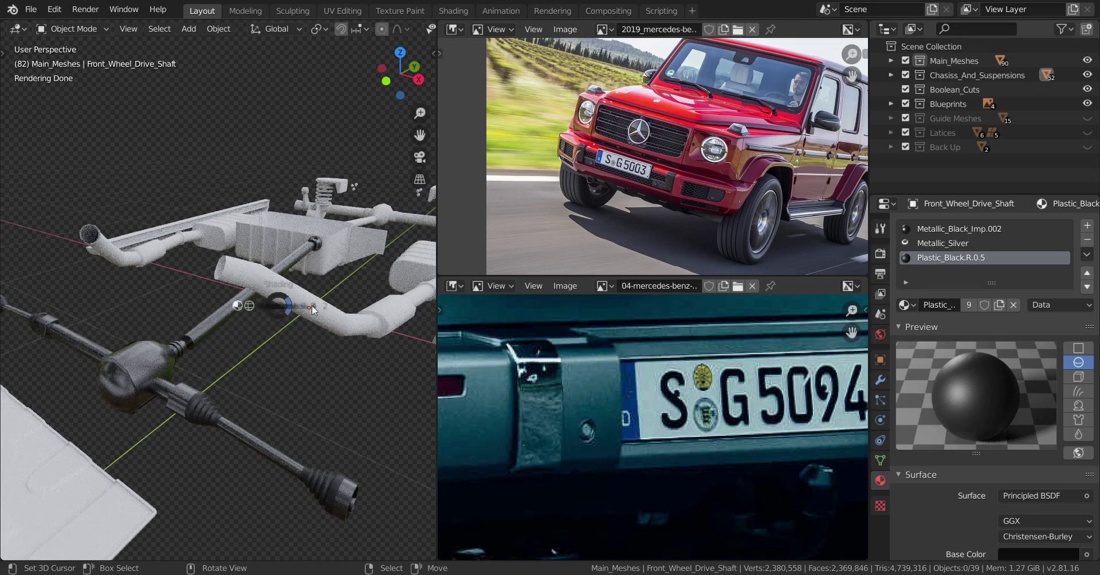
click(312, 309)
Step: Assign the existing Metallic_Silver material to the gearbox
mouse_move(312, 309)
middle_down()
mouse_move(259, 352)
mouse_move(286, 356)
mouse_move(202, 383)
mouse_move(188, 344)
mouse_move(104, 378)
middle_up()
scroll(229, 356, up, 4)
middle_drag(268, 354, 235, 321)
right_click(136, 325)
middle_drag(136, 325, 81, 346)
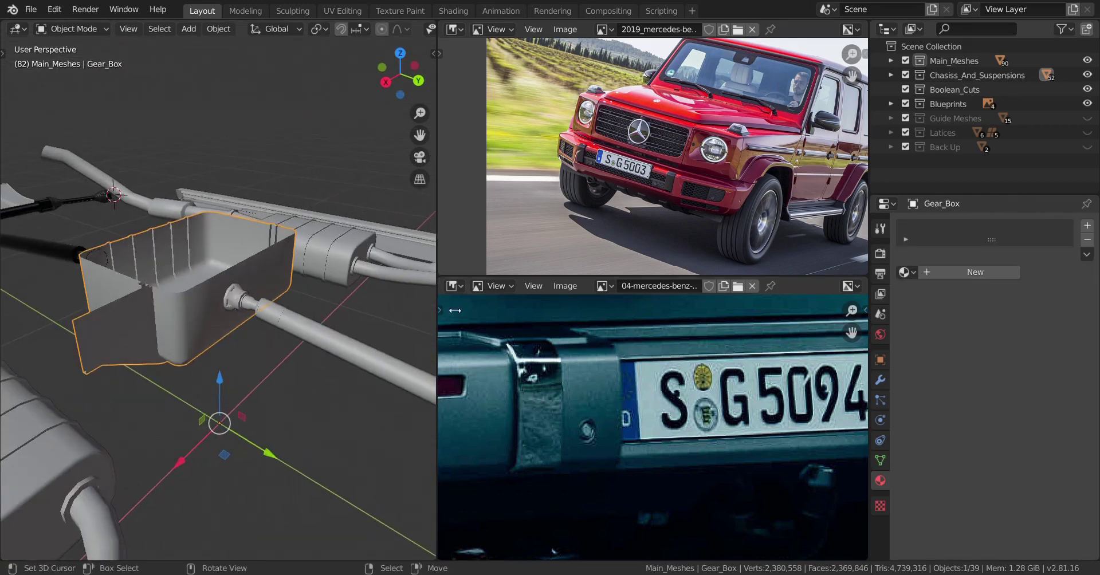
middle_drag(434, 256, 496, 267)
click(903, 273)
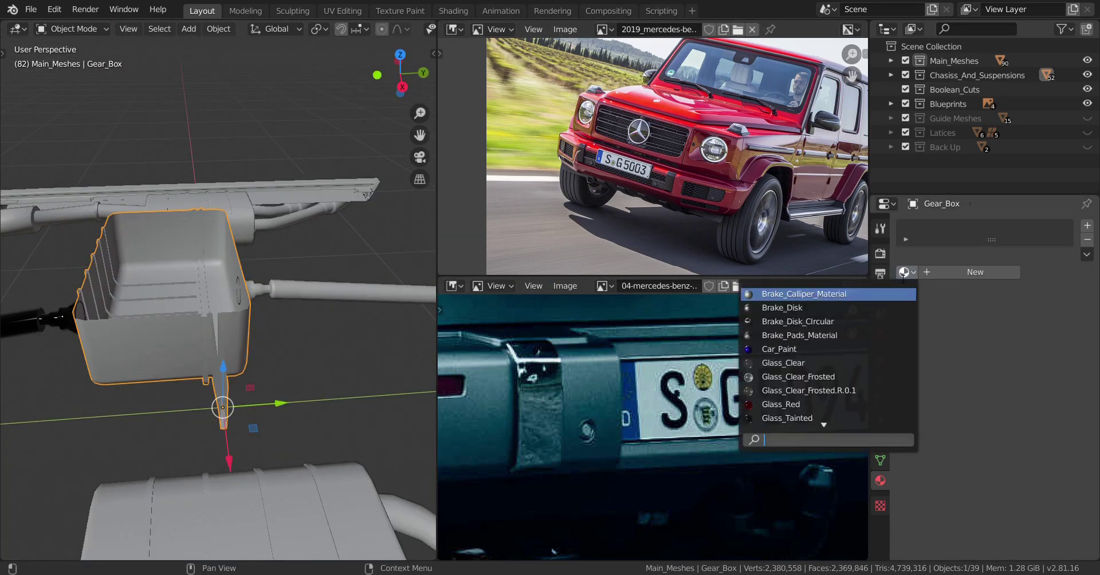
scroll(825, 419, down, 14)
click(822, 376)
scroll(243, 364, down, 2)
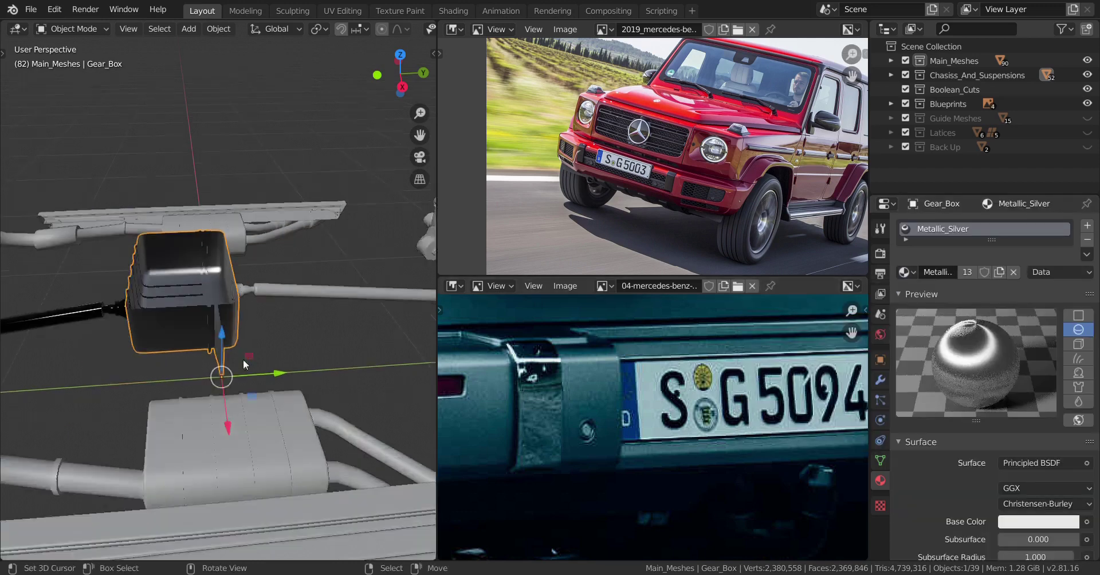
Step: Hide the gearbox and link the front drive shaft's materials to the long drive shaft running towards the rear
middle_drag(243, 359, 286, 331)
key(Delete)
scroll(303, 314, down, 2)
right_click(156, 324)
shift+right_click(91, 280)
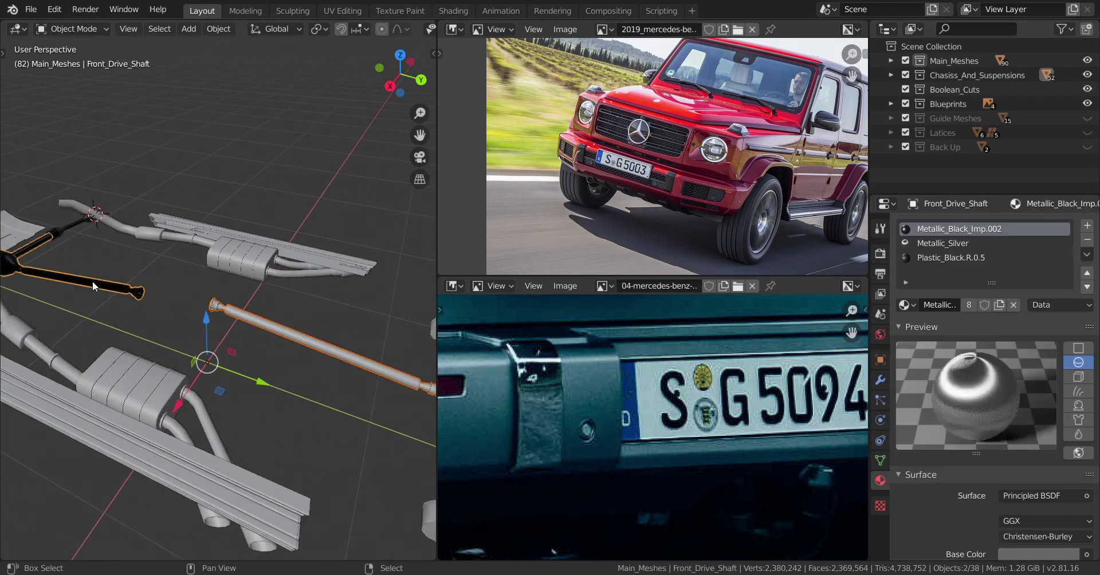
key(ctrl+l)
click(92, 280)
Step: Link the black drivetrain materials to the next rear drivetrain object and hide the finished rear parts
middle_drag(189, 304, 267, 257)
click(244, 292)
shift+click(270, 212)
key(ctrl+l)
click(270, 212)
key(h)
Step: Link the front drive shaft's materials to the rear suspension's top attachment piece and hide that piece
click(190, 190)
middle_drag(190, 190, 223, 221)
middle_drag(171, 148, 193, 163)
shift+right_click(127, 96)
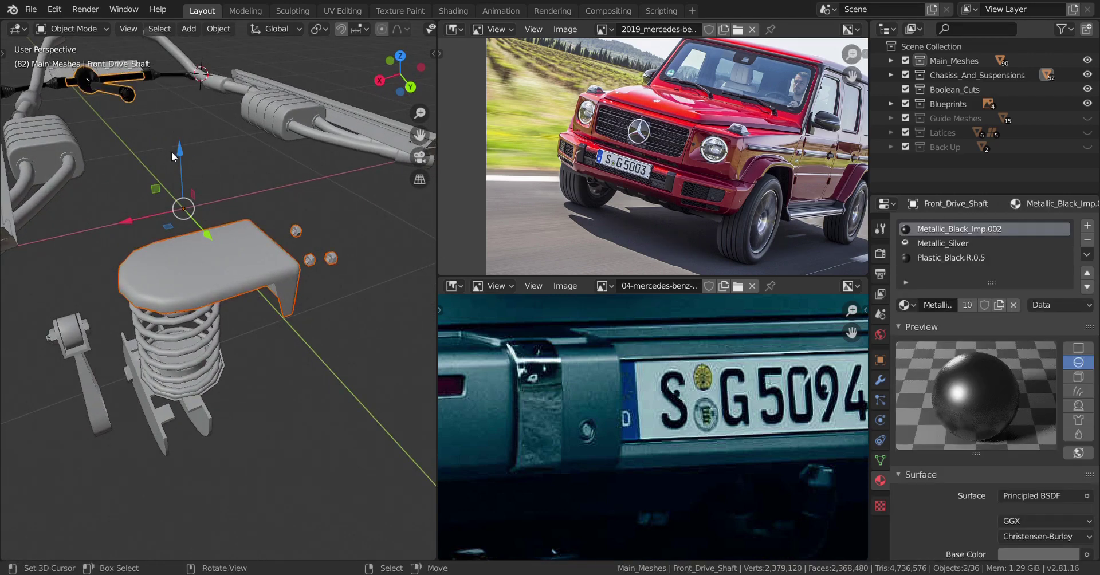
key(ctrl+l)
click(172, 154)
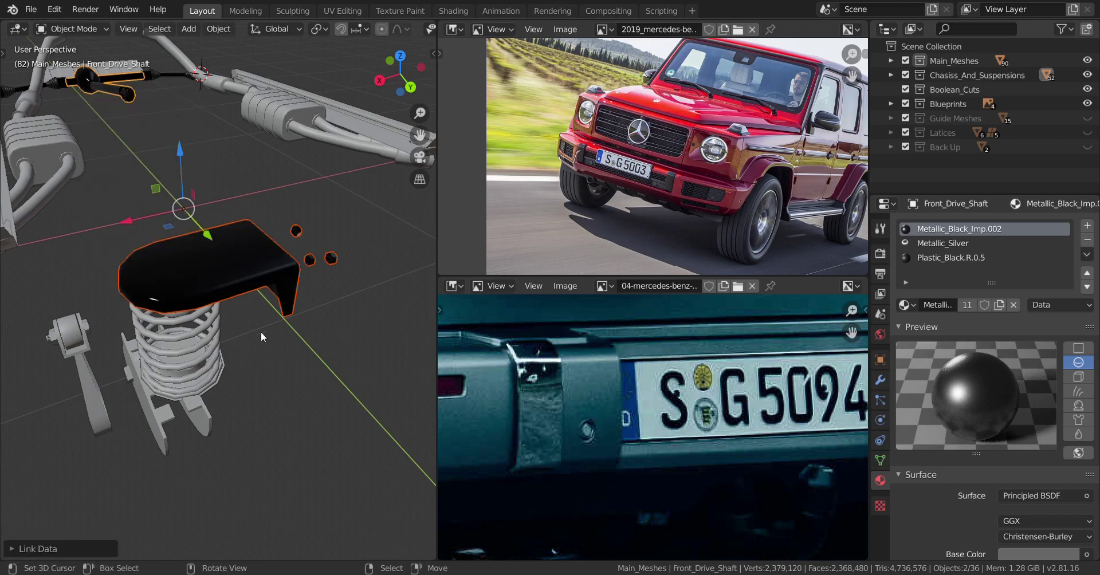
middle_drag(260, 331, 260, 330)
click(293, 259)
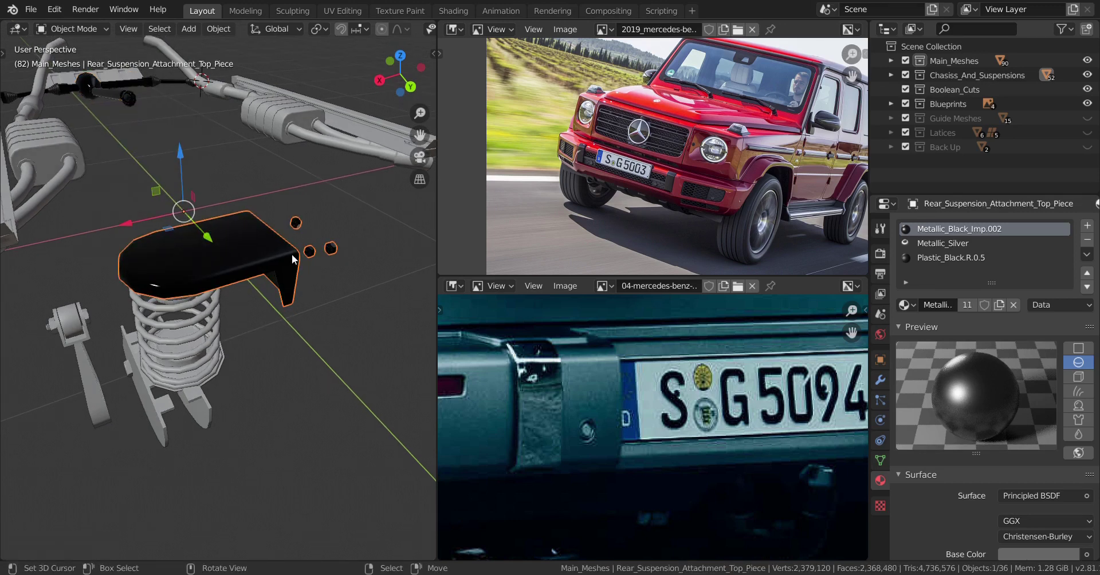
key(Delete)
Step: Save the file and link the front drive shaft's materials to the rear suspension's coil spring assembly
click(199, 266)
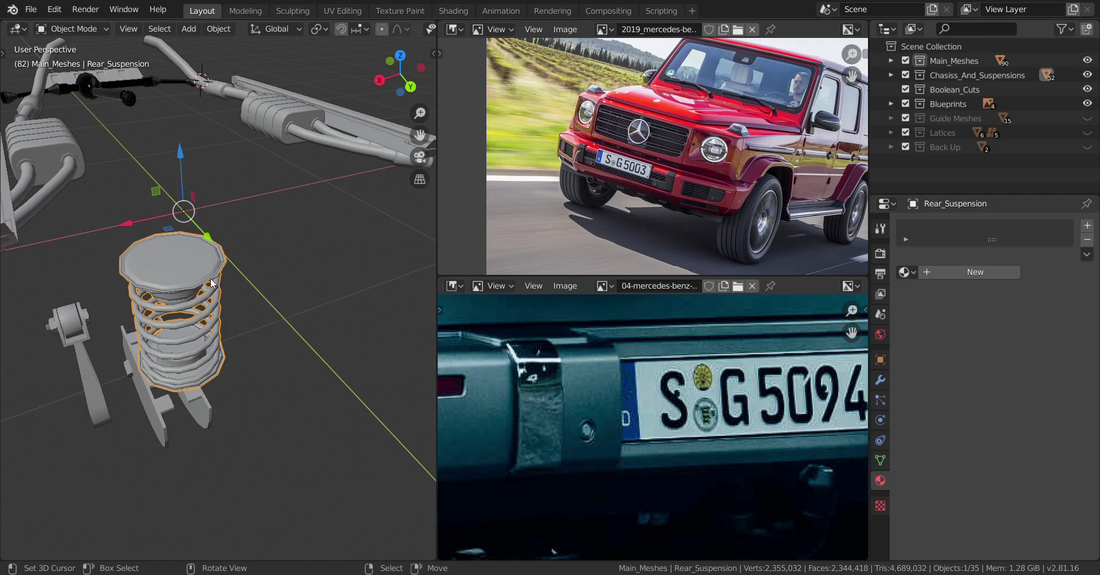
middle_drag(211, 277, 235, 279)
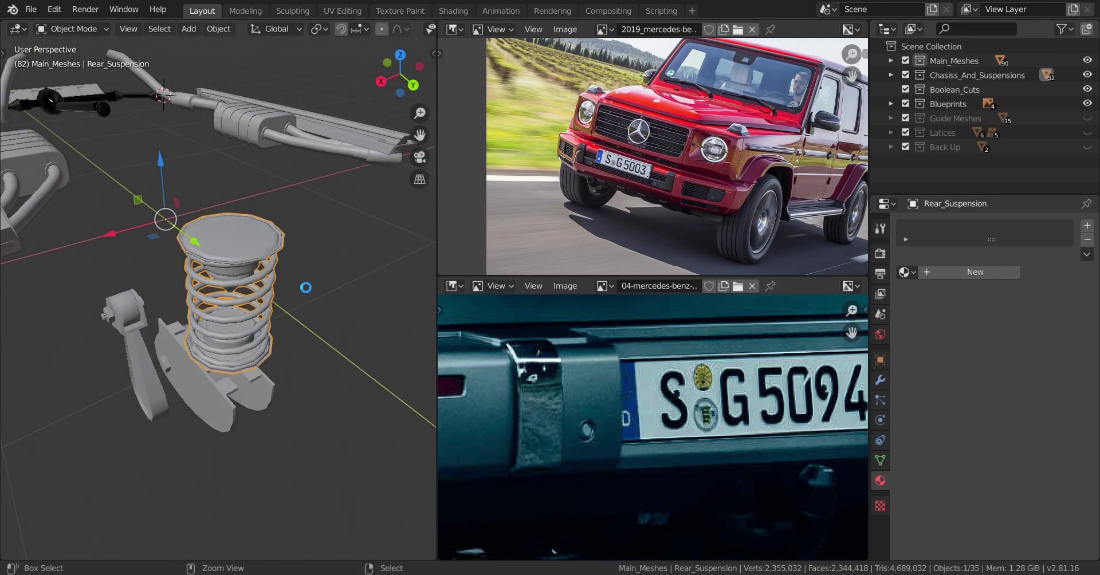
key(ctrl+s)
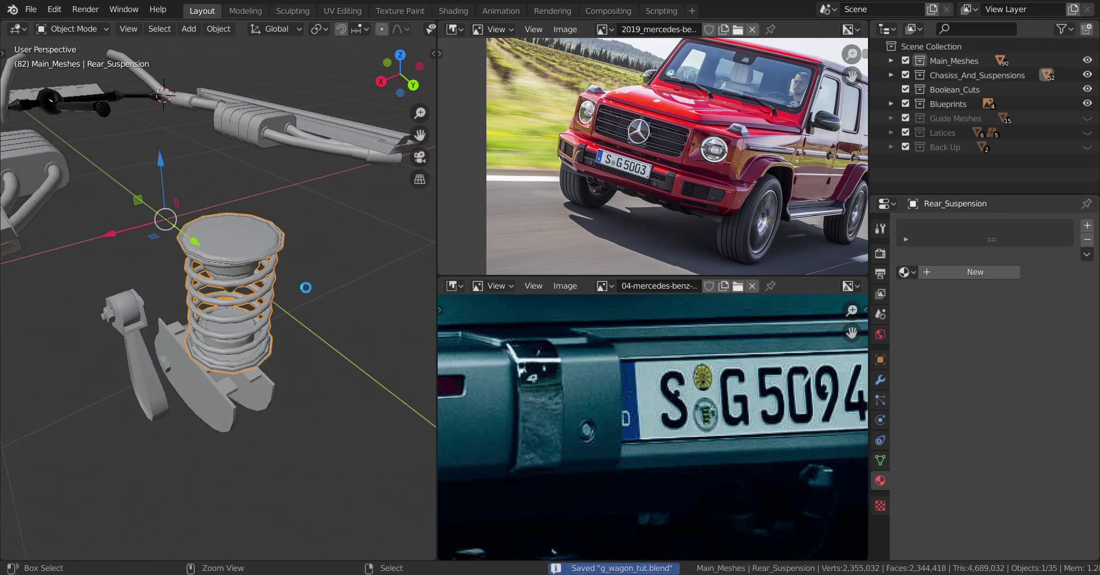
click(104, 109)
shift+click(253, 284)
shift+click(103, 114)
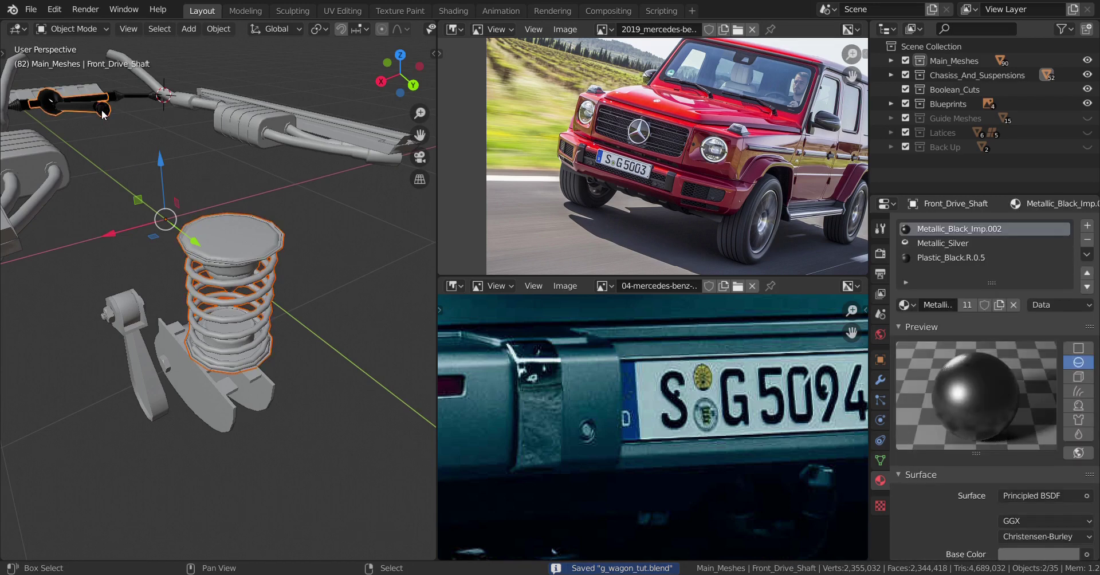
key(ctrl+l)
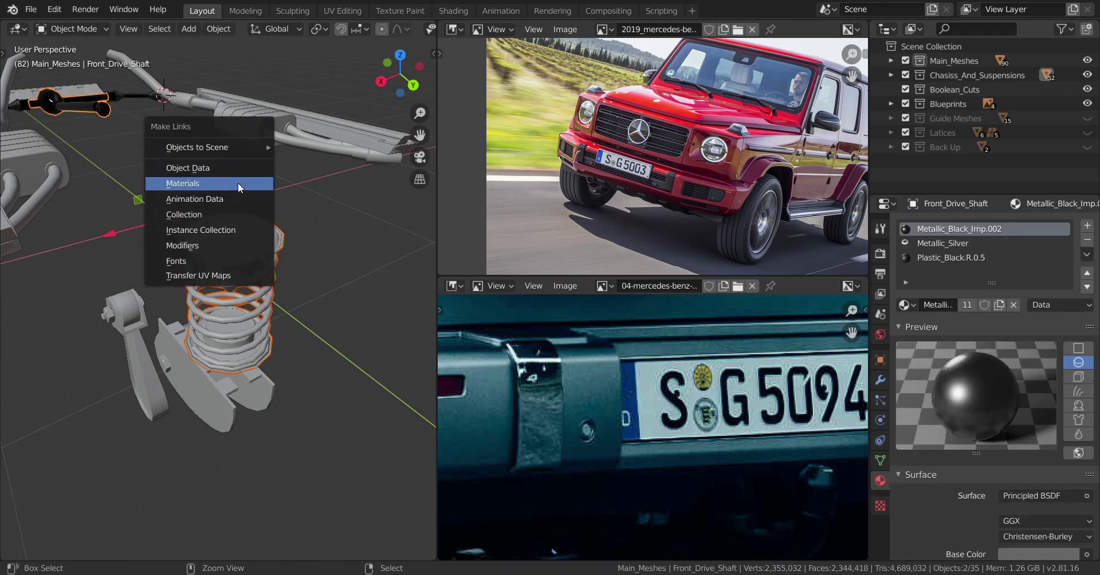
click(239, 183)
scroll(258, 275, up, 3)
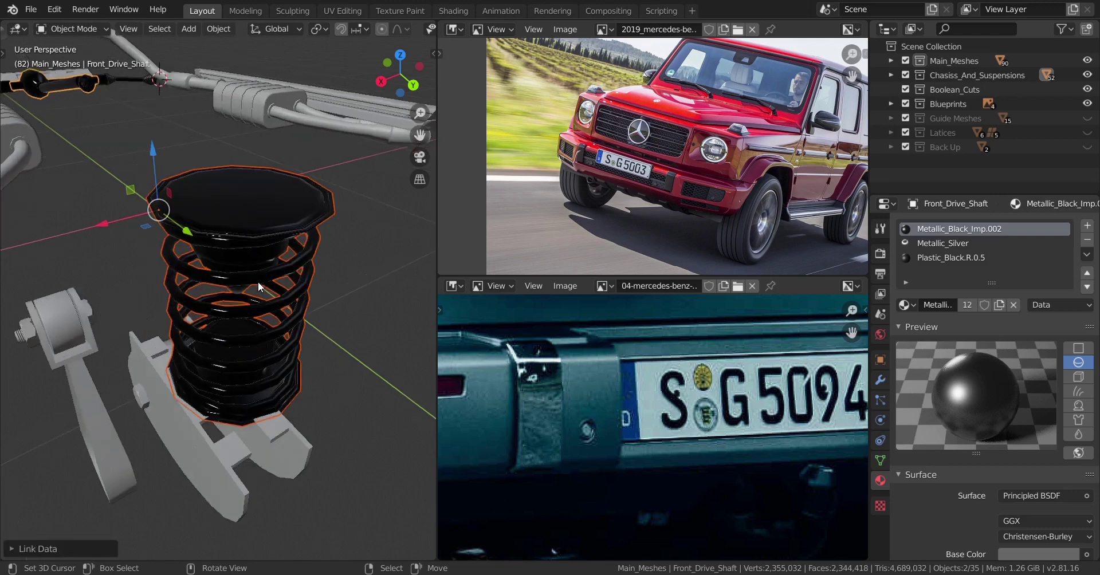
Step: Assign Plastic_Black.R.0.5 to the linked faces of the conical bump stop inside the rear suspension spring
right_click(252, 229)
mouse_move(180, 269)
middle_down()
mouse_move(162, 249)
mouse_move(171, 228)
mouse_move(208, 272)
mouse_move(178, 255)
middle_up()
scroll(178, 256, up, 3)
scroll(176, 187, down, 2)
shift+middle_drag(176, 187, 191, 258)
scroll(188, 253, up, 2)
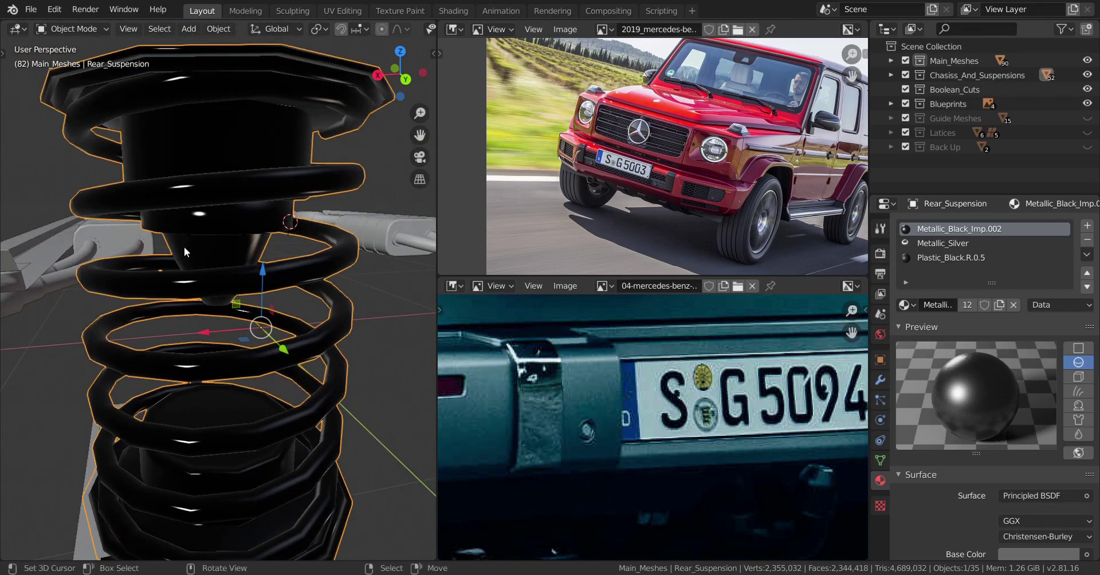
scroll(184, 246, down, 5)
key(Tab)
scroll(184, 244, up, 5)
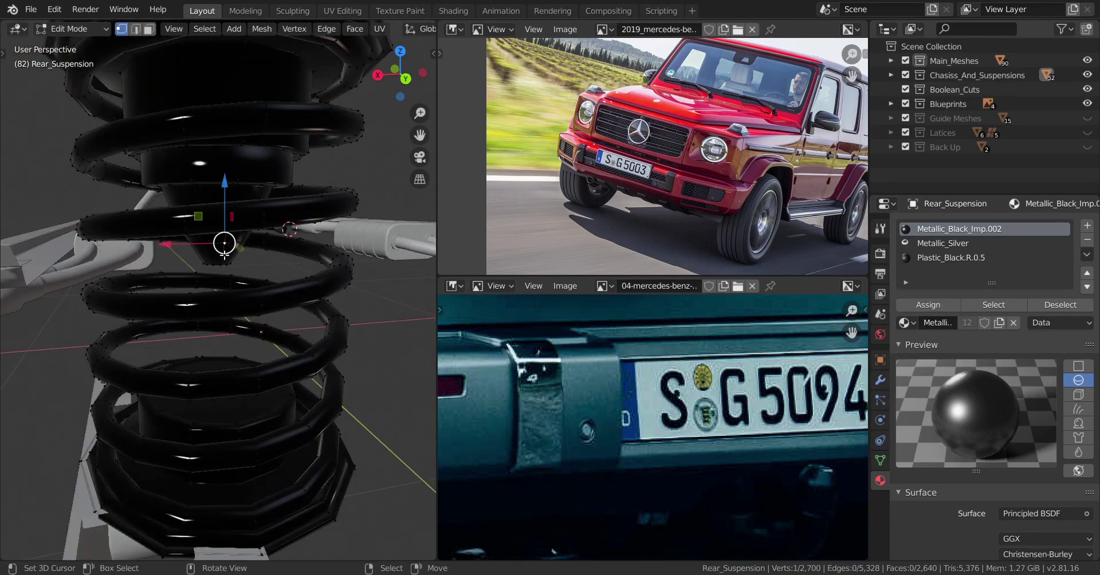
key(l)
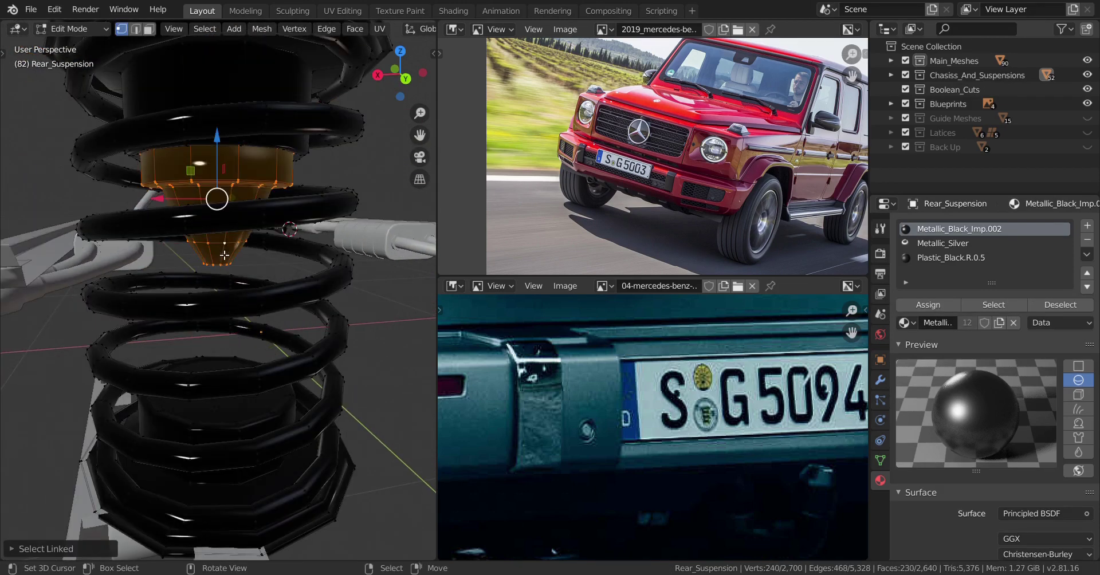
click(963, 260)
click(926, 306)
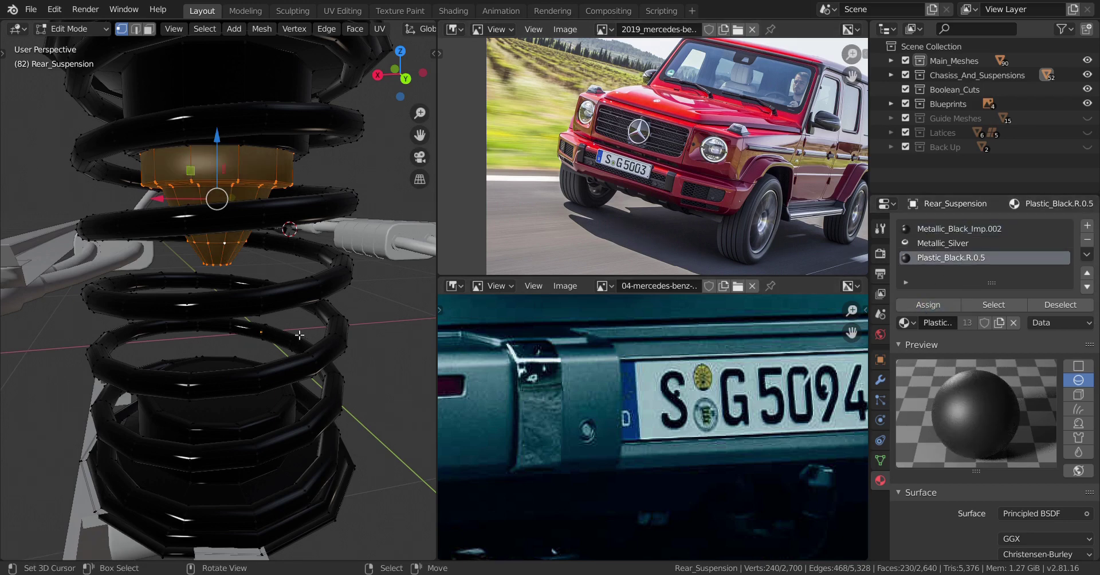
Step: Assign Plastic_Black.R.0.5 to the linked stepped base inside the spring's lower coils and return to Object Mode
middle_drag(299, 334, 299, 320)
click(284, 362)
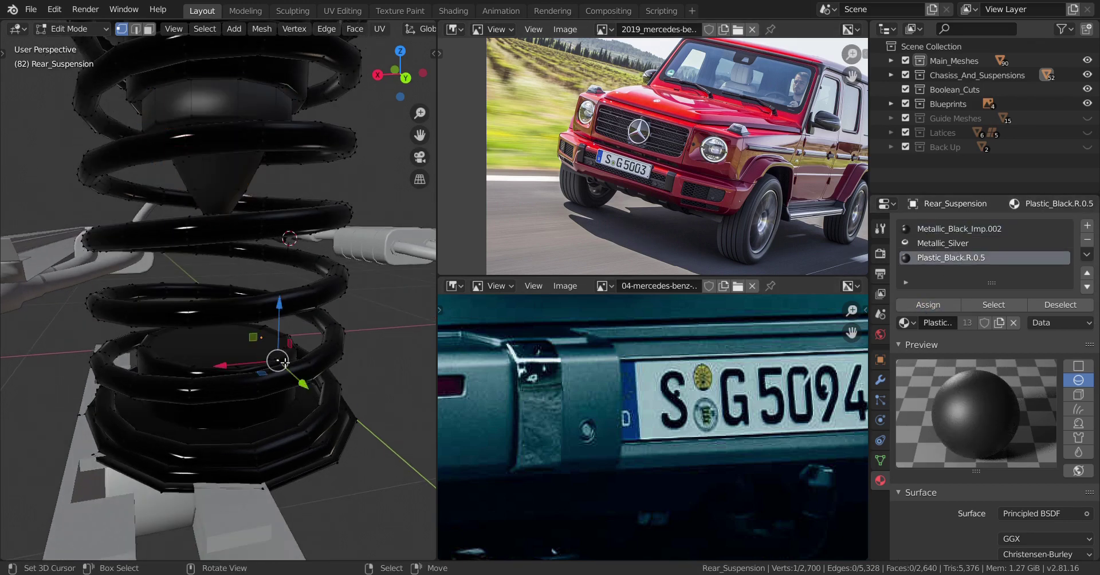
key(ctrl+l)
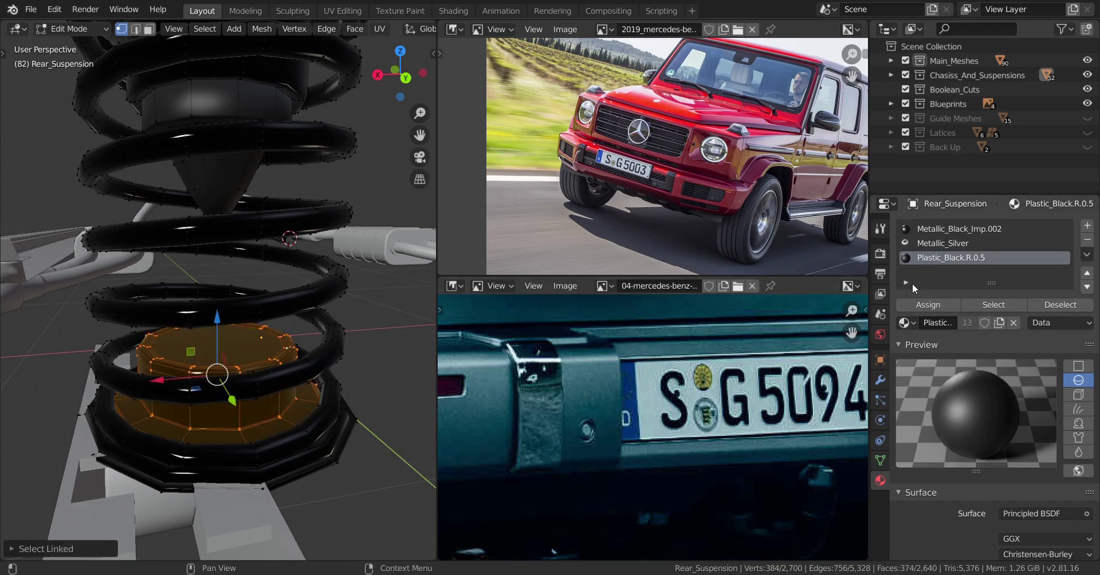
click(922, 307)
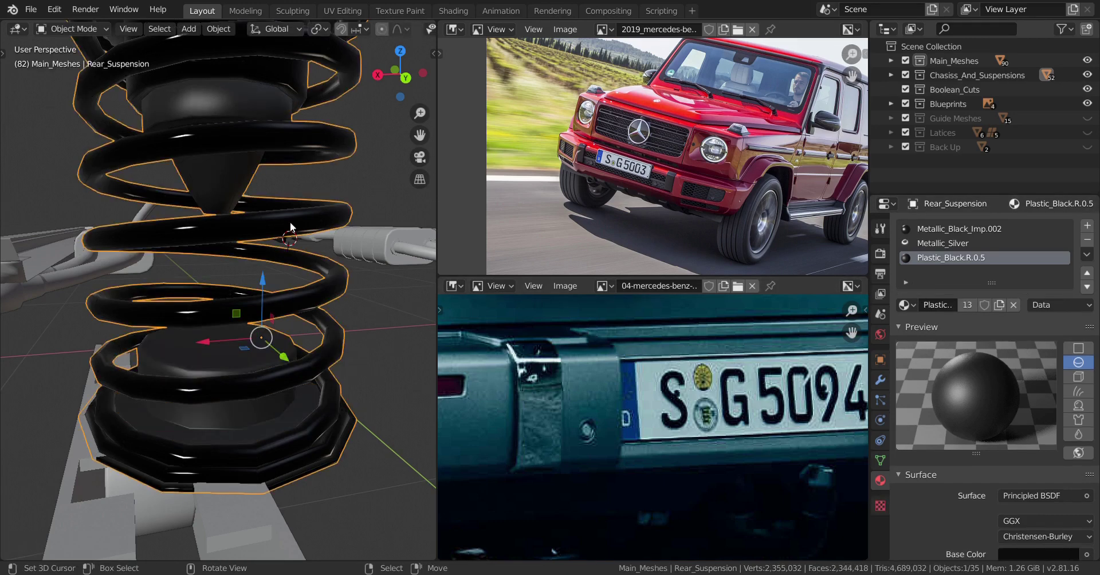
Step: Assign Metallic_Silver to the linked faces of the spring's top disc and hide the rear suspension from Object Mode
scroll(294, 256, up, 5)
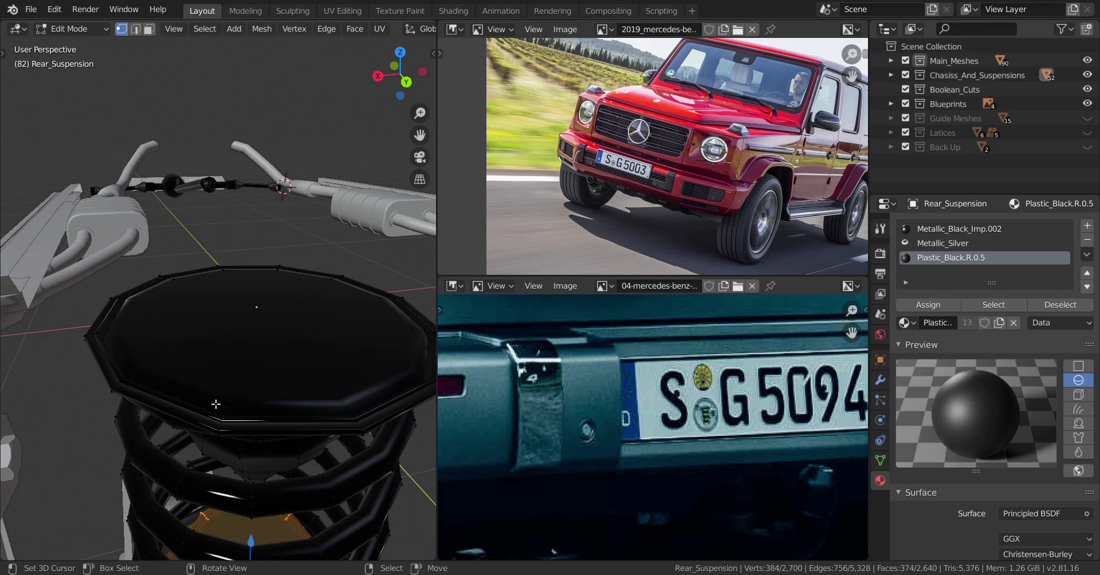
click(224, 406)
key(ctrl+l)
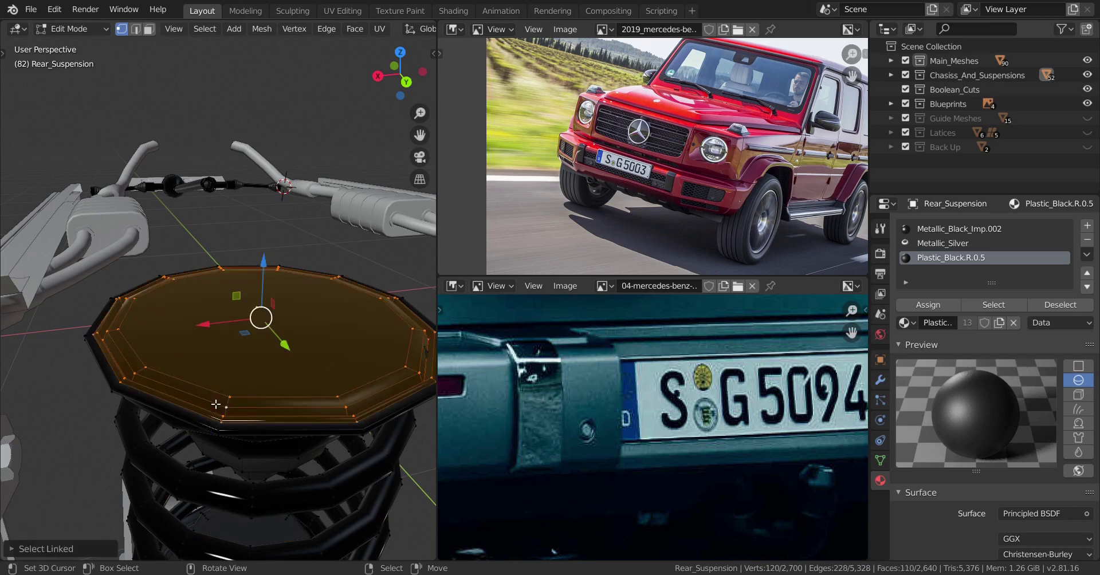
click(931, 244)
click(933, 306)
key(Tab)
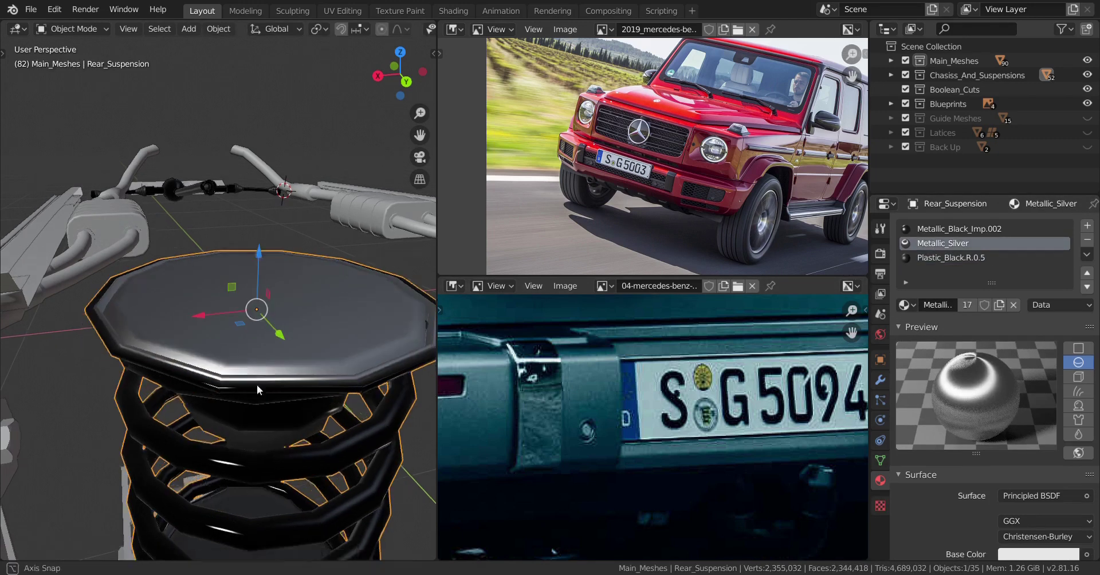
scroll(256, 384, down, 9)
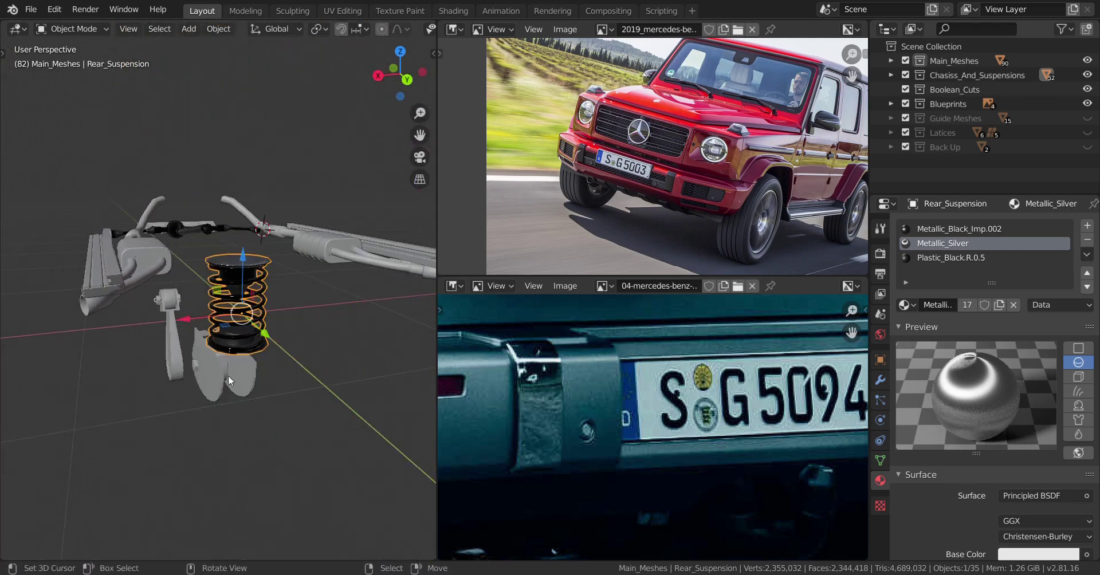
middle_drag(227, 376, 160, 325)
scroll(215, 389, down, 6)
scroll(215, 390, up, 4)
scroll(238, 353, up, 2)
key(h)
Step: Link the front drive shaft's materials to the rear suspension's base attachment and hide the base attachment
scroll(161, 332, up, 2)
middle_drag(158, 371, 173, 373)
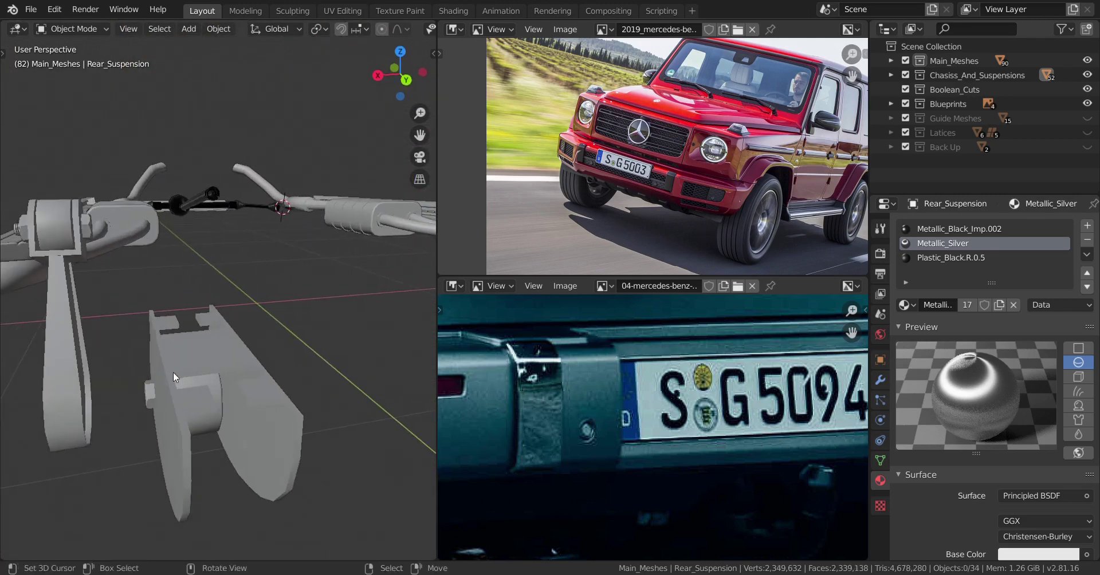
click(173, 373)
click(191, 203)
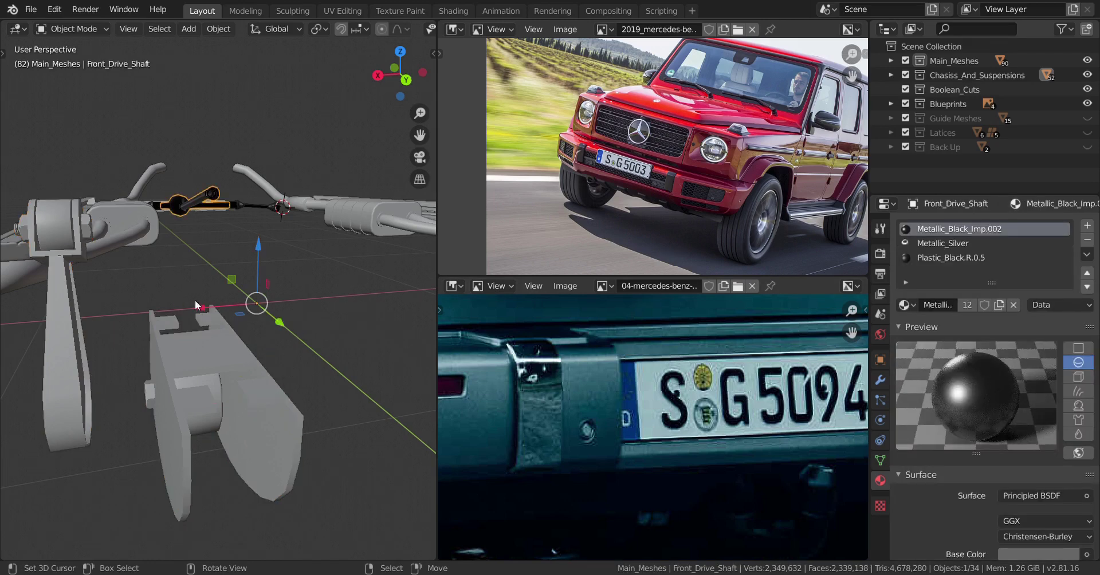
key(ctrl+z)
shift+click(199, 191)
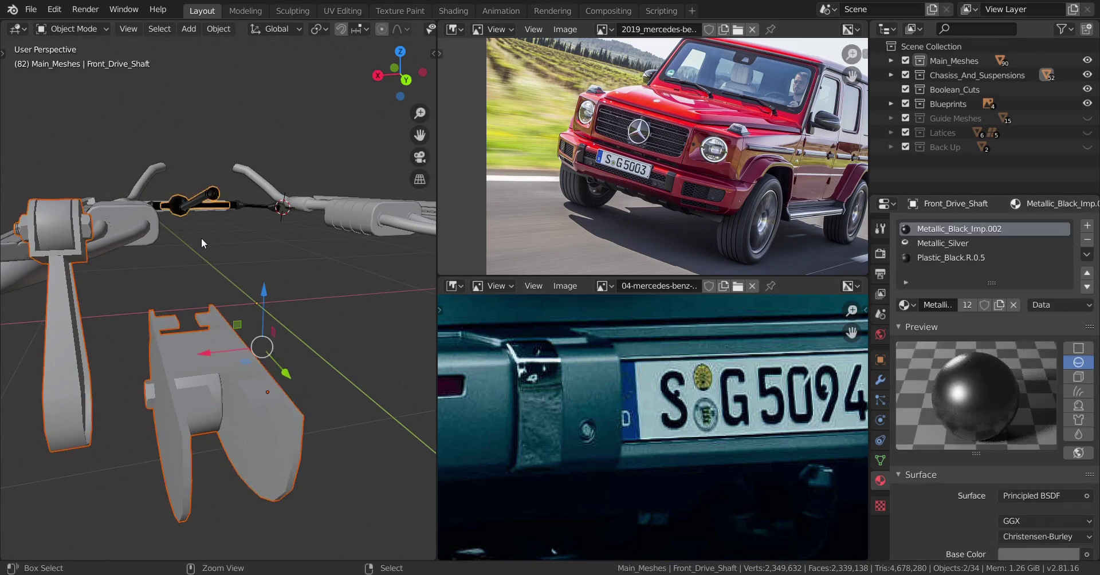
key(ctrl+l)
click(201, 238)
middle_drag(201, 238, 275, 355)
click(286, 345)
key(Delete)
Step: Add three empty material slots to the side step
middle_drag(113, 305, 184, 352)
scroll(208, 304, up, 4)
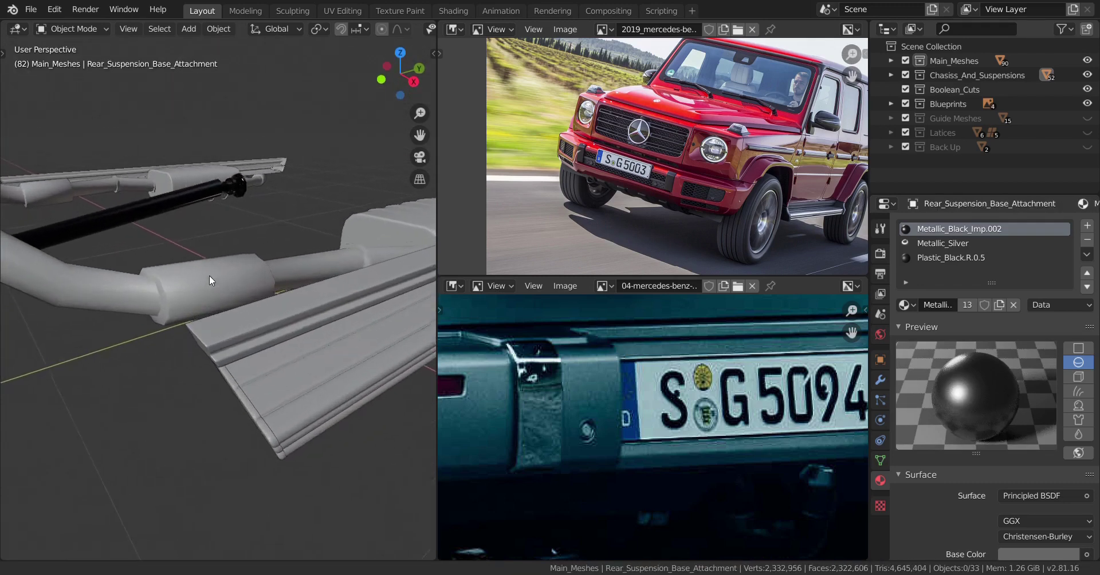
click(276, 425)
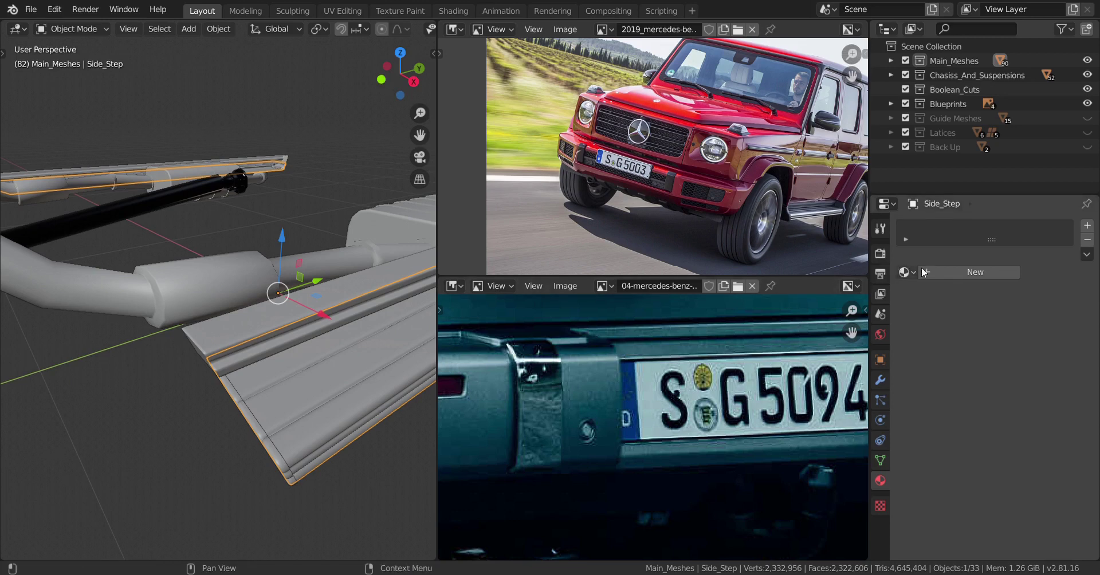
click(1090, 226)
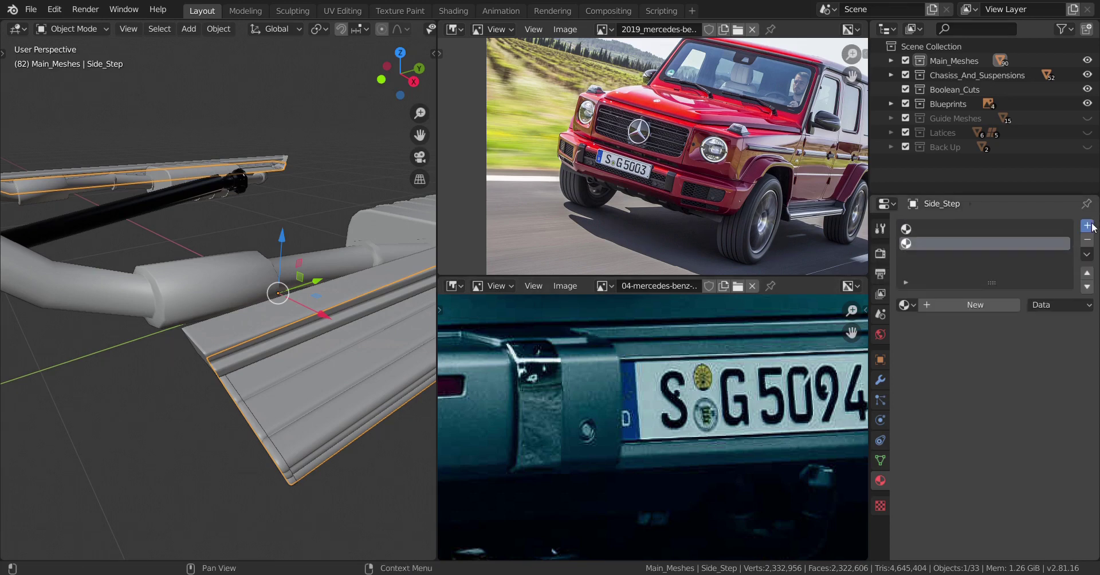
click(1090, 226)
click(1090, 226)
Step: Assign the Metallic_Chrome_R-0.1 material to the side step's first slot
click(942, 230)
click(905, 304)
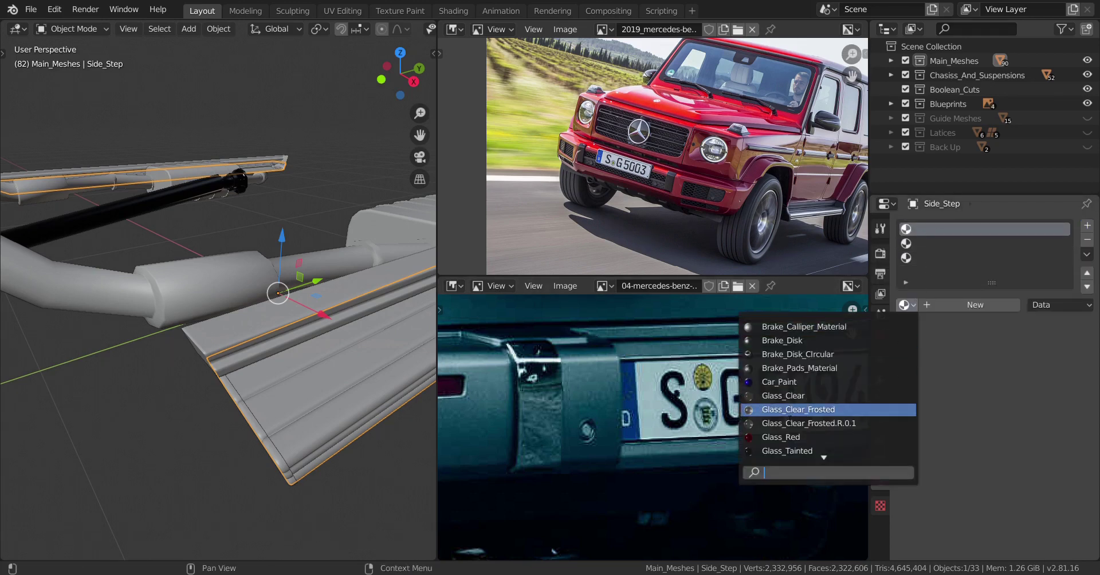
scroll(789, 450, down, 3)
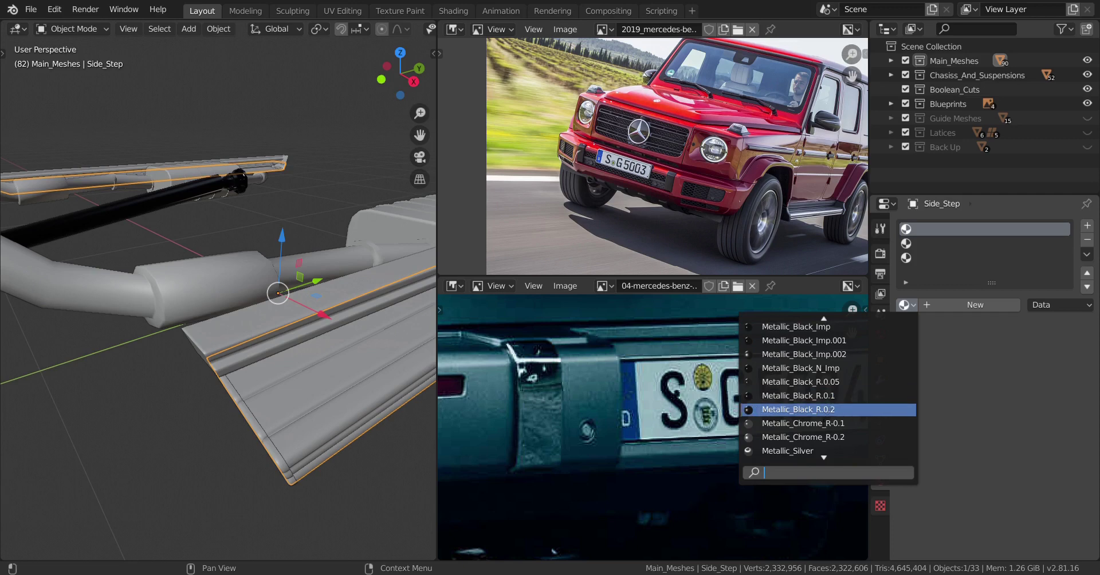
click(821, 424)
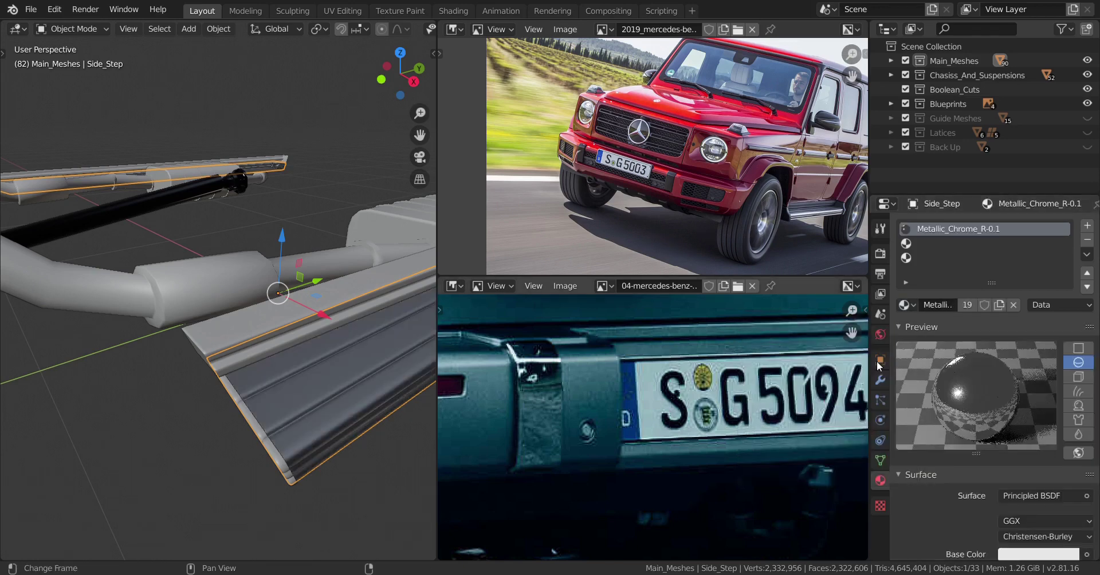
Step: Assign Metallic_Black_Imp.001 to the side step's second material slot and remove the empty third slot
click(948, 244)
click(903, 302)
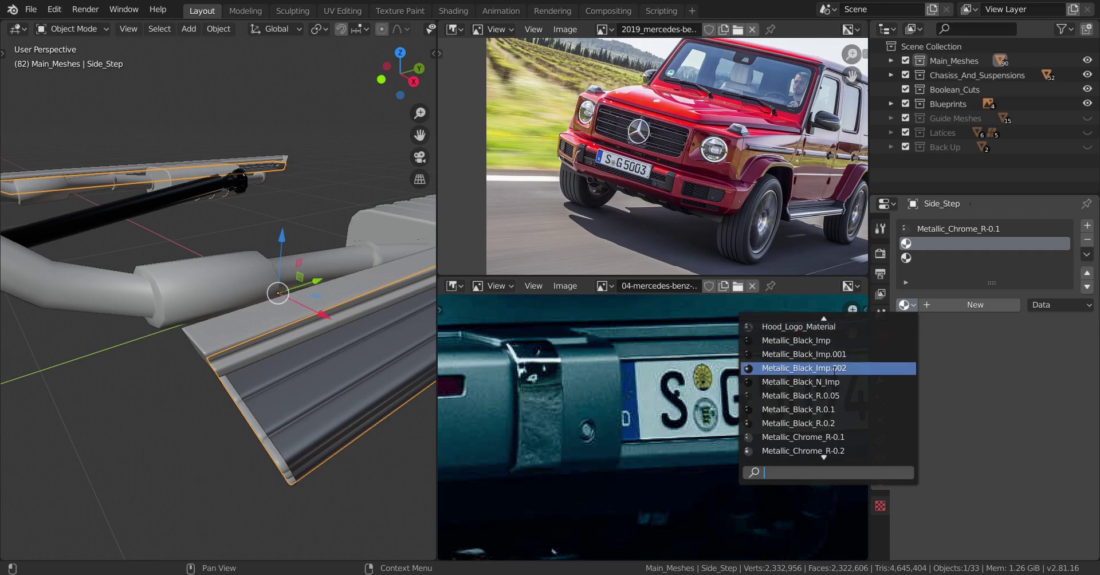
click(825, 355)
click(915, 257)
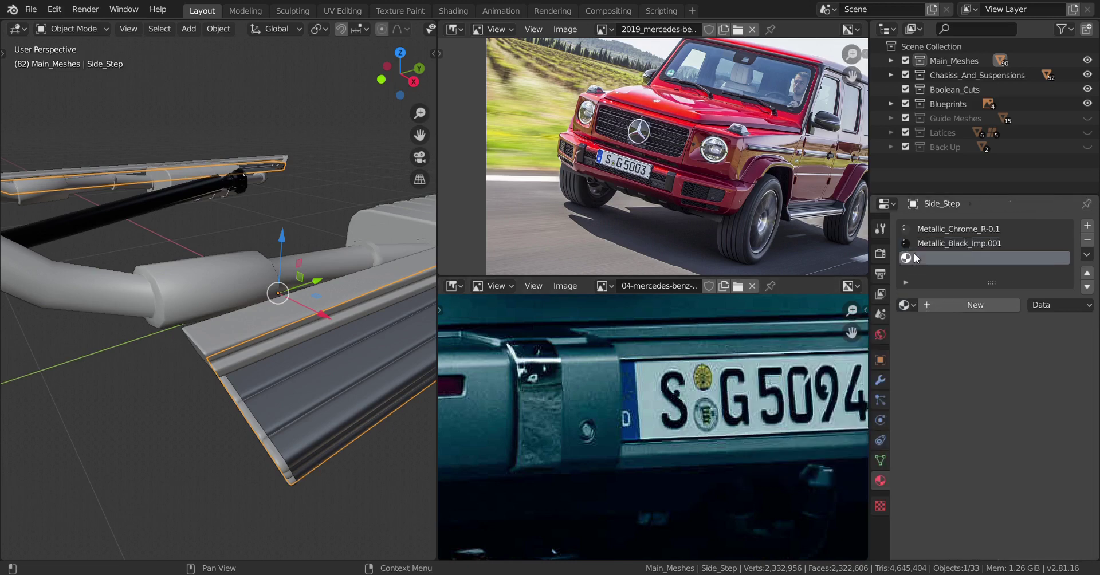
click(900, 305)
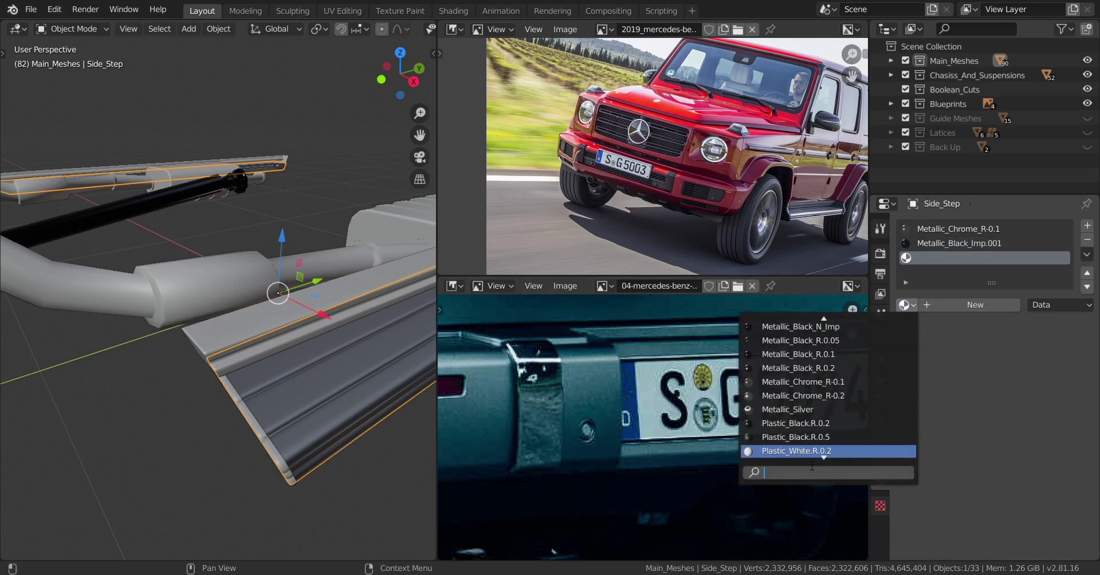
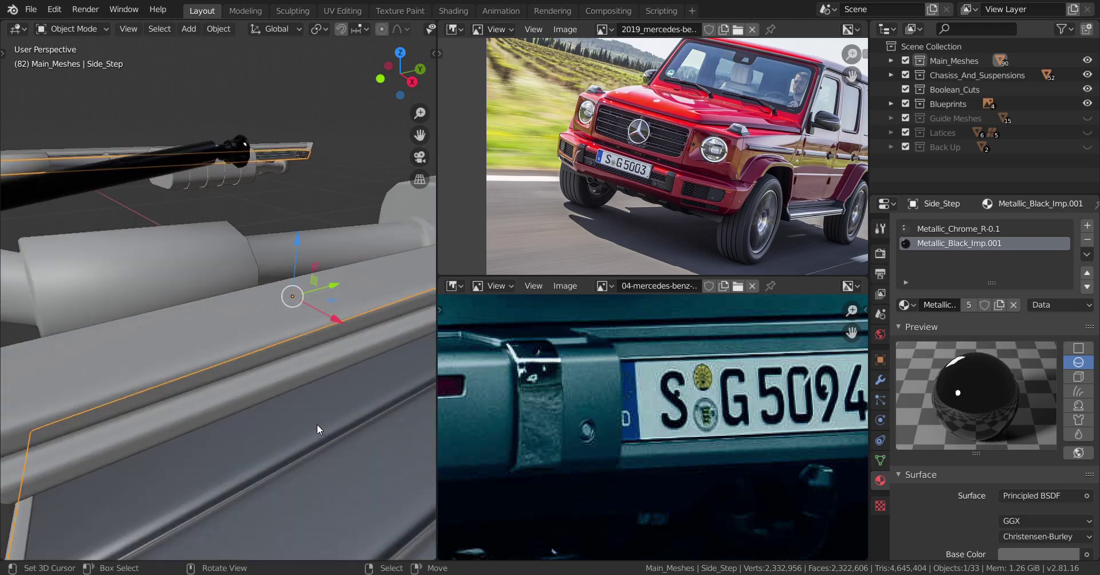
Step: Select the lengthwise edge loop along the side step's upper outer edge in Edit Mode
key(Tab)
scroll(285, 381, down, 5)
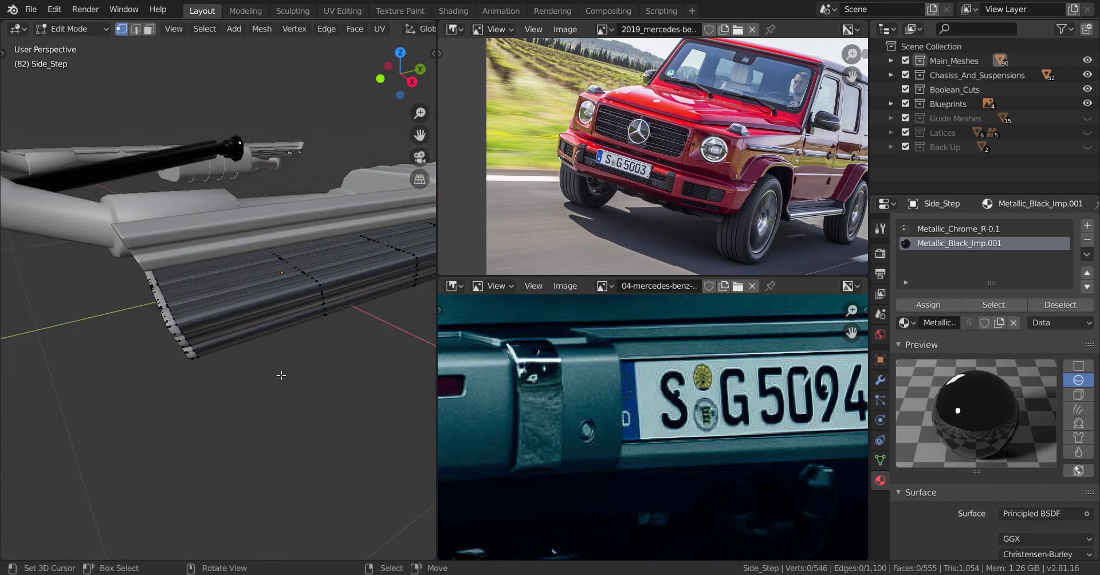
scroll(281, 375, up, 5)
scroll(229, 390, down, 5)
scroll(252, 375, up, 5)
scroll(304, 341, down, 5)
click(329, 277)
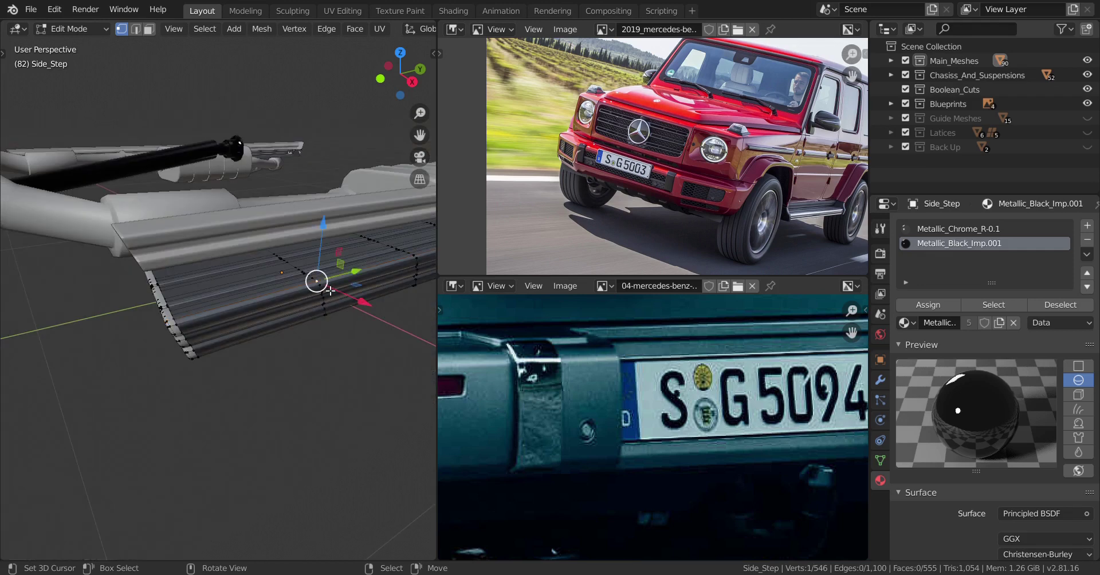
key(KP_Decimal)
scroll(316, 332, down, 3)
middle_drag(307, 361, 189, 337)
scroll(198, 329, down, 2)
alt+right_click(229, 292)
Step: Add the lower outer edge loop of the side step to the selection and grow the selection twice
scroll(226, 366, down, 4)
middle_drag(225, 366, 285, 268)
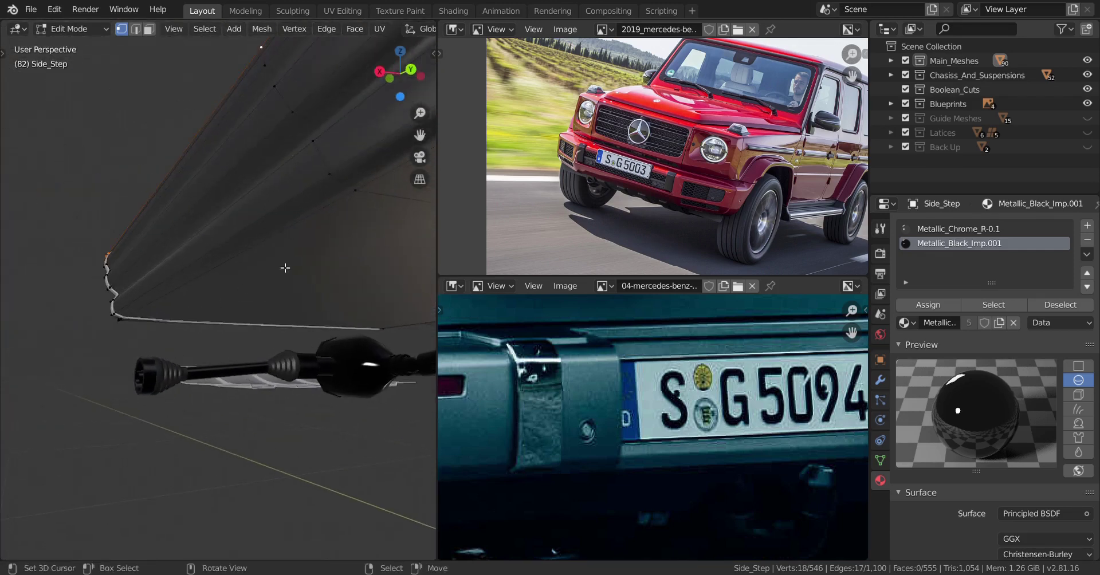
shift+middle_drag(350, 163, 234, 381)
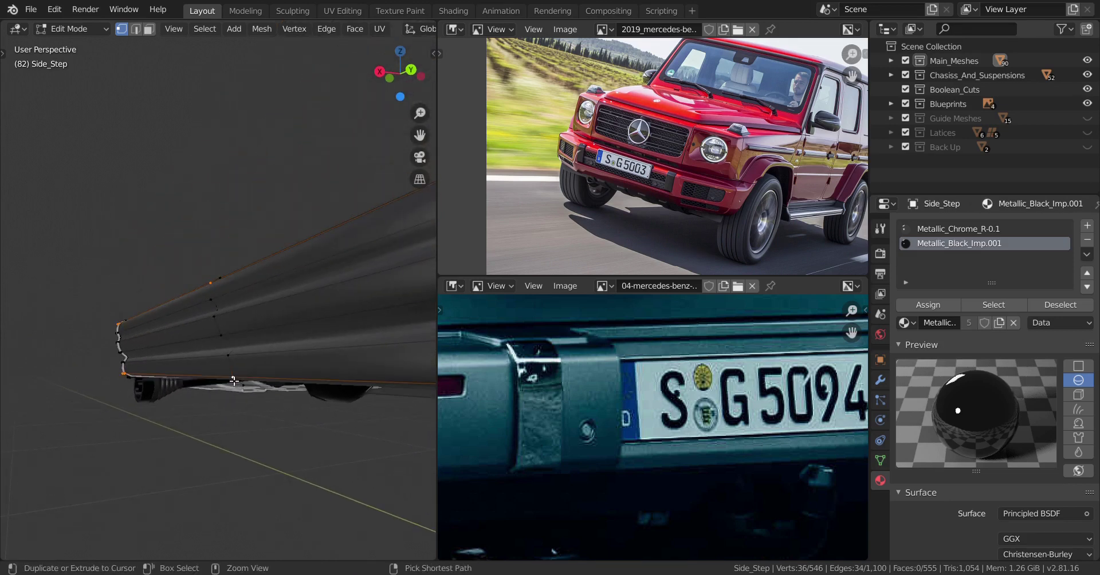
key(ctrl+KP_Add)
key(ctrl+KP_Add)
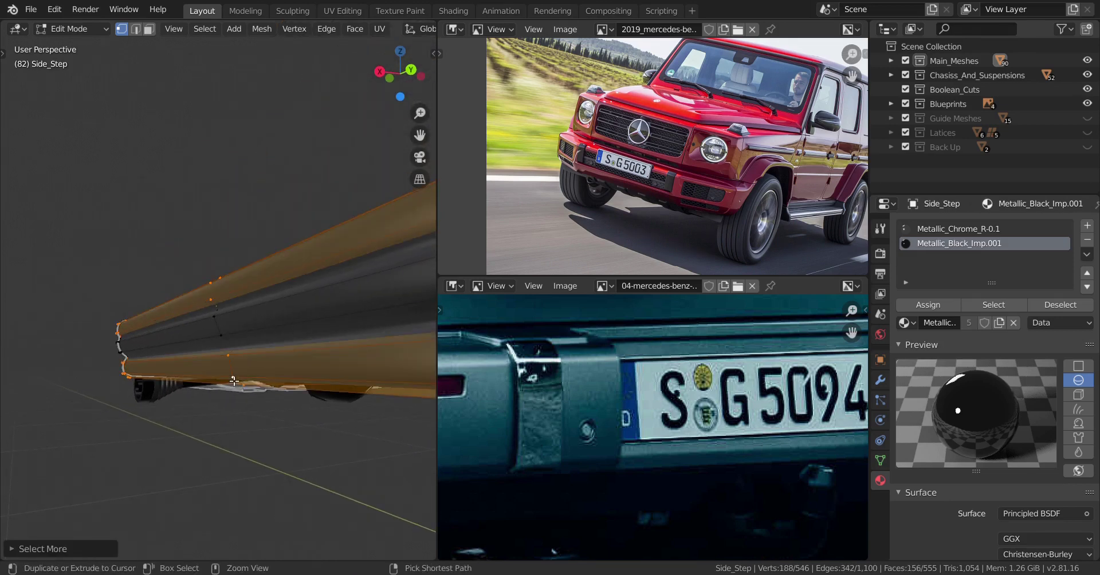
middle_drag(234, 381, 203, 436)
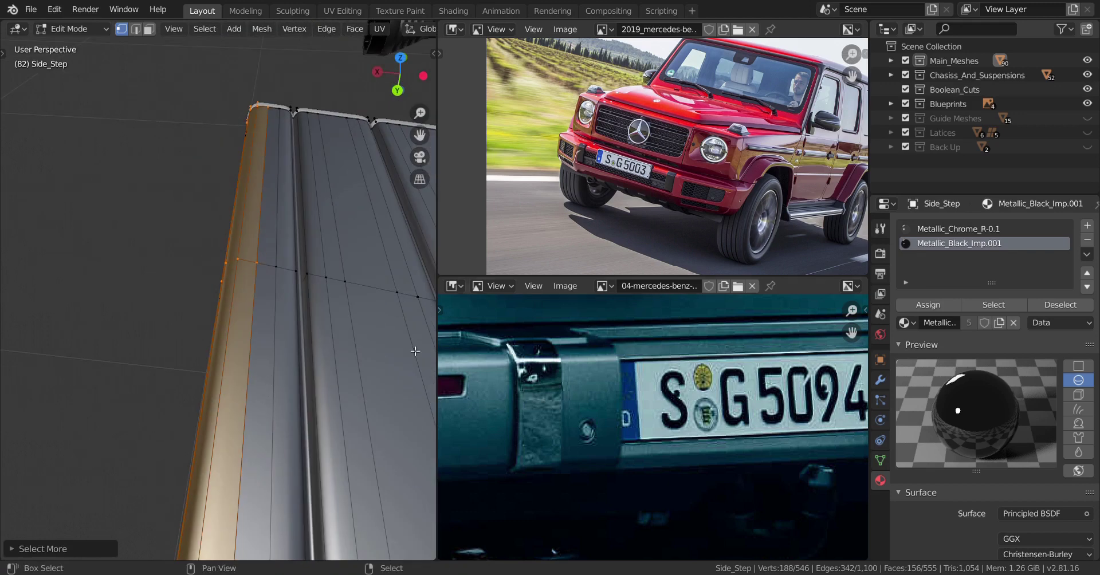
Step: Compare with the side step in the reference photo and extend the selection across the outer tread strip up to the groove
middle_drag(675, 208, 624, 216)
scroll(617, 221, up, 3)
middle_drag(803, 196, 459, 175)
scroll(458, 175, up, 6)
middle_drag(536, 216, 709, 146)
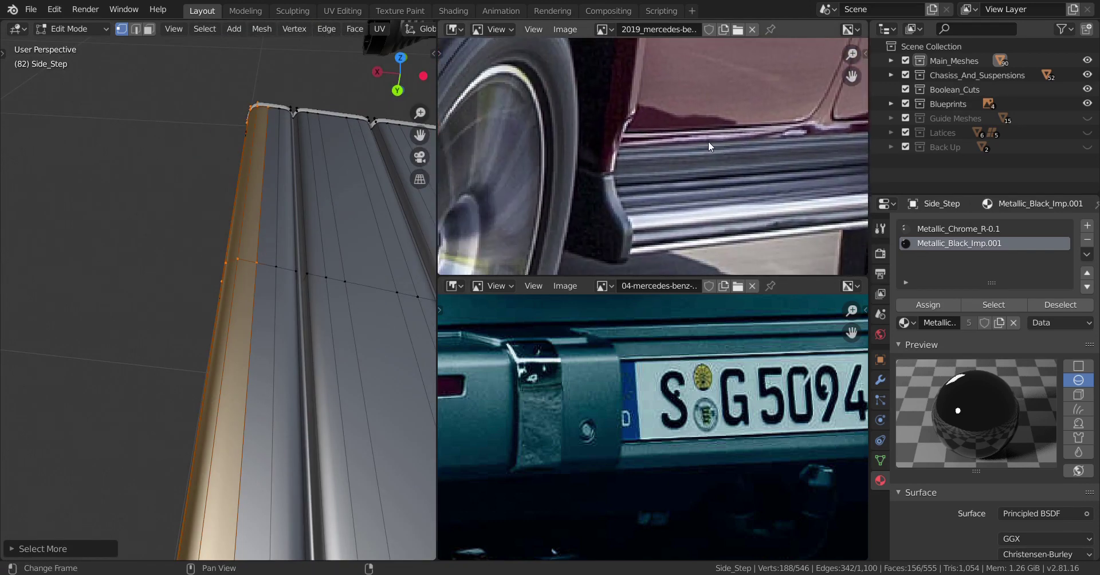
alt+shift+right_click(282, 306)
alt+shift+right_click(299, 320)
middle_drag(299, 320, 243, 297)
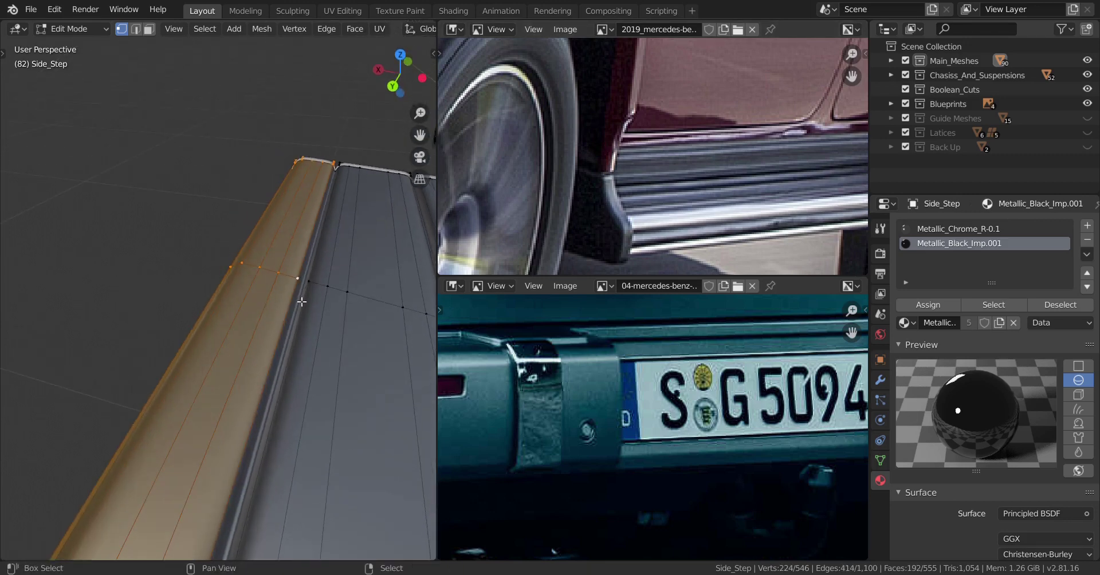
Step: Undo the last loop addition and use X-ray view to add the edge loop beside the tread groove instead
key(alt+z)
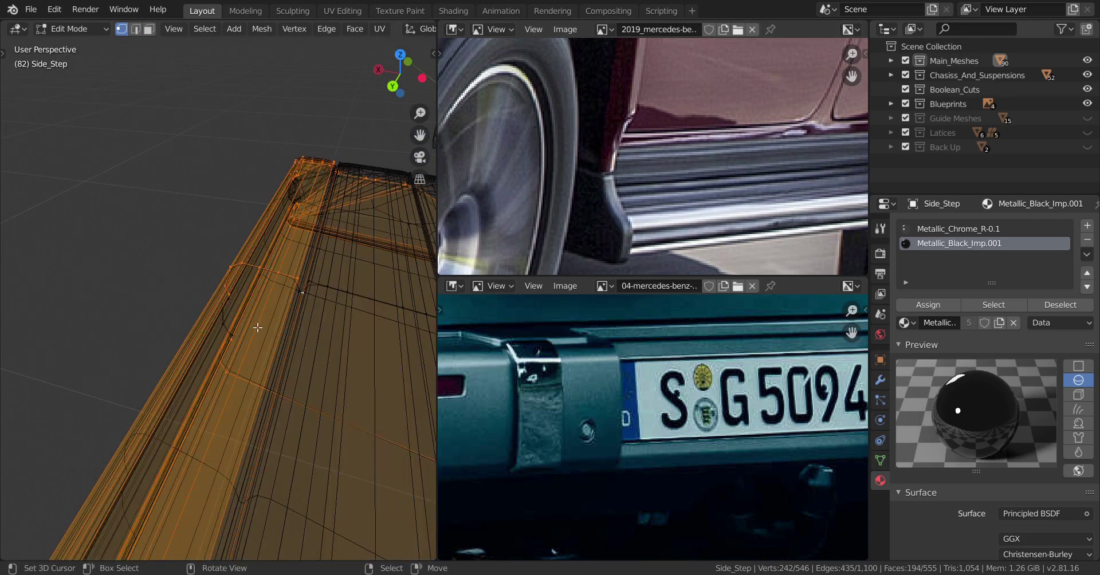
key(ctrl+z)
scroll(280, 327, up, 2)
shift+middle_drag(285, 329, 270, 305)
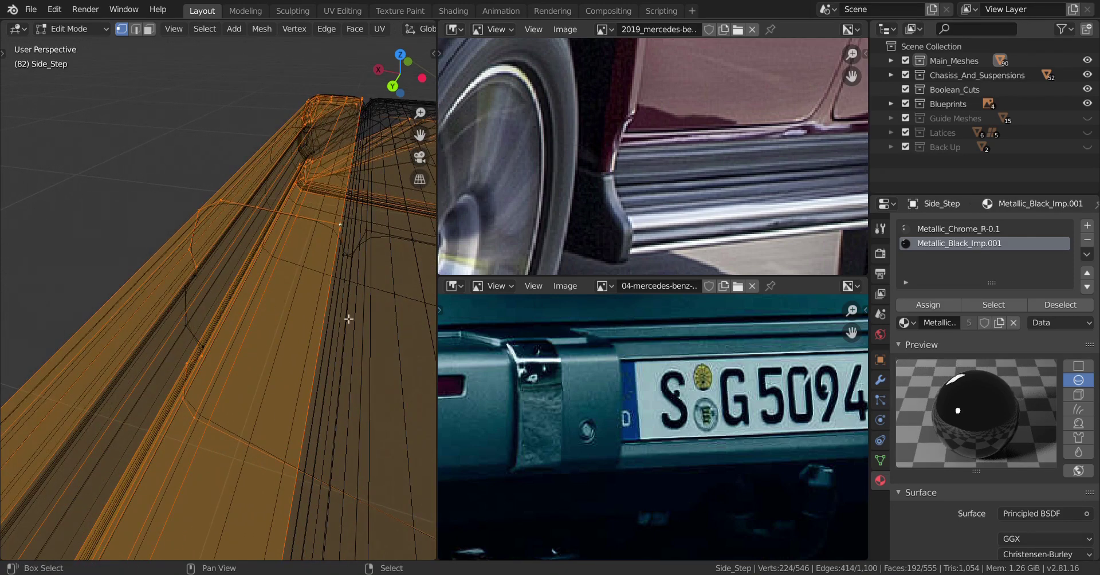
middle_drag(348, 319, 331, 306)
alt+shift+click(341, 286)
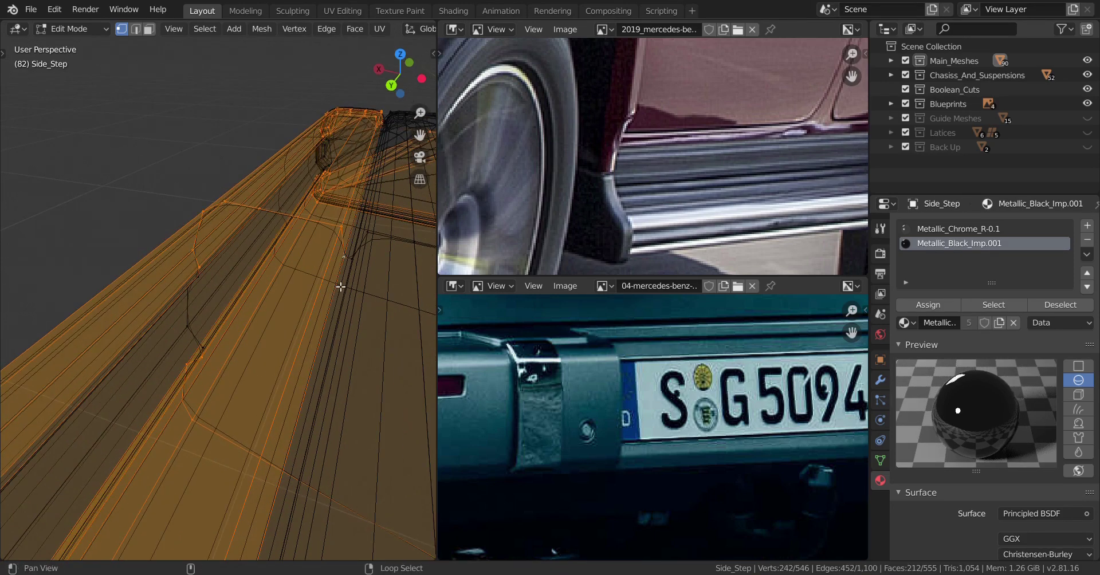
key(alt+z)
mouse_move(262, 364)
middle_down()
mouse_move(184, 363)
mouse_move(197, 278)
mouse_move(164, 256)
mouse_move(276, 395)
mouse_move(196, 383)
mouse_move(239, 368)
middle_up()
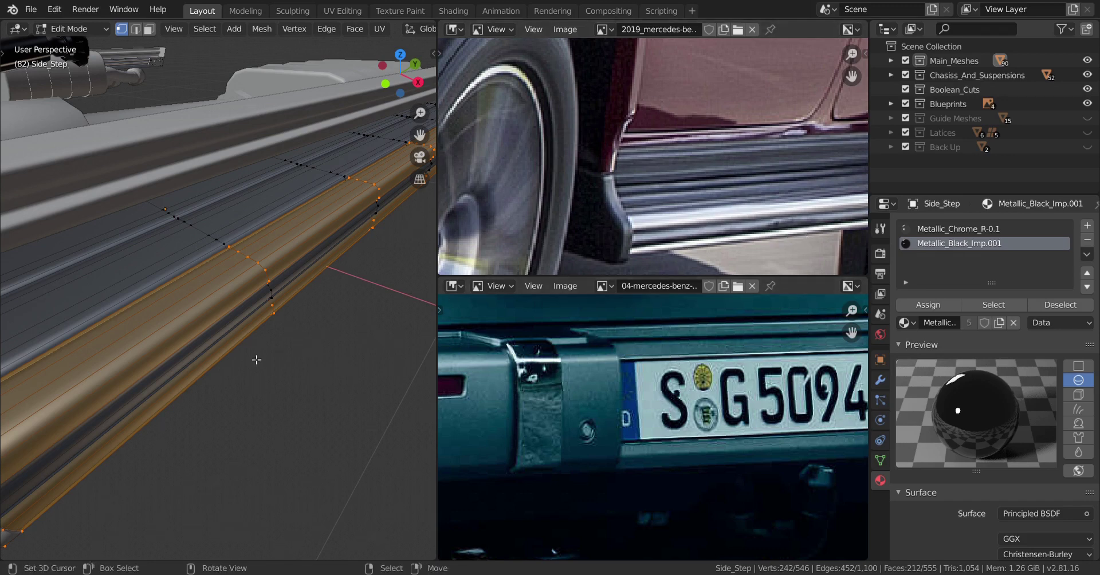
Step: Invert the selection, assign Metallic_Black_Imp.001 to those side step faces and return to Object Mode
mouse_move(263, 367)
middle_down()
mouse_move(298, 357)
mouse_move(281, 354)
middle_up()
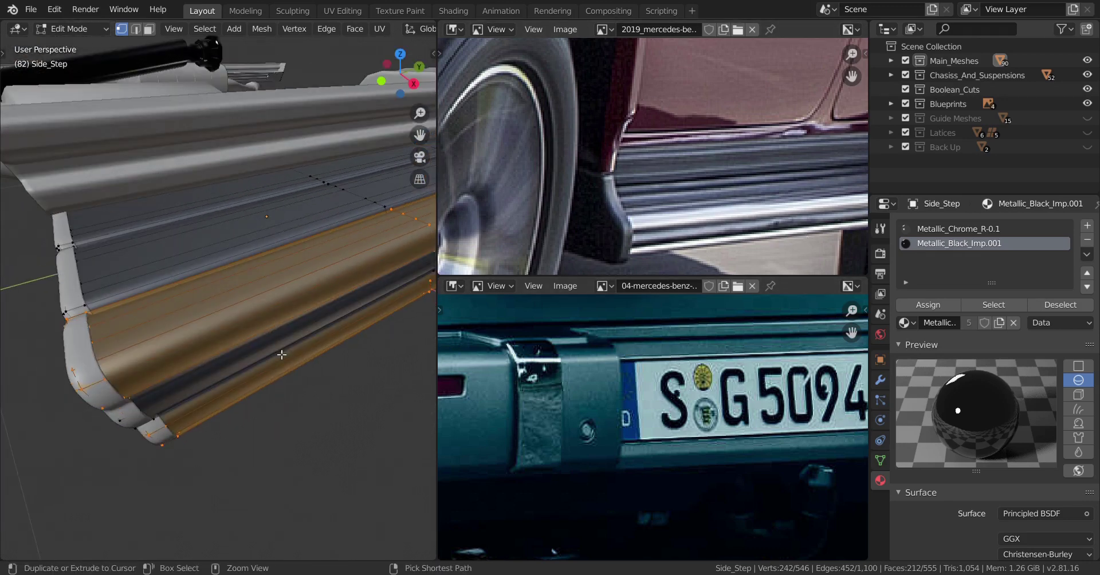
key(ctrl+i)
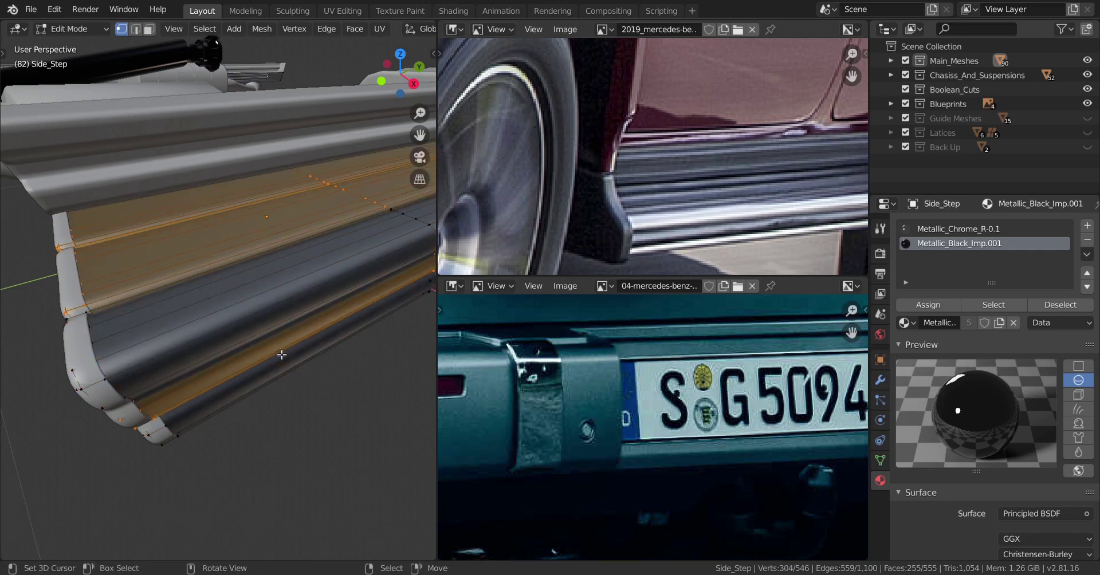
click(929, 300)
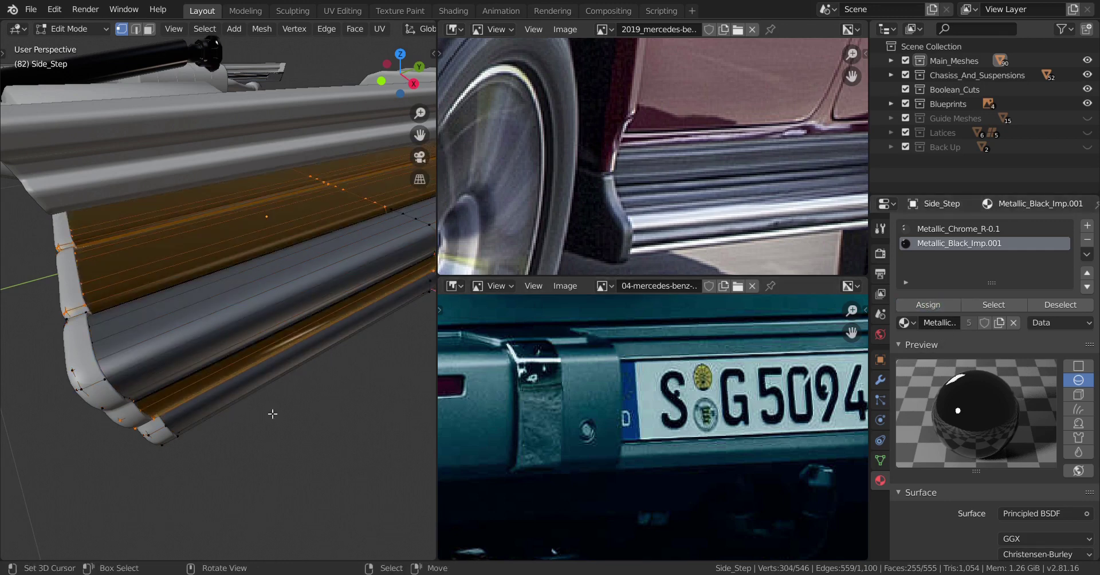
scroll(261, 443, down, 5)
middle_drag(261, 443, 156, 383)
key(Tab)
Step: Assign the Plastic_Black.R.0.2 material to the side step's end seal
scroll(201, 422, up, 4)
click(149, 372)
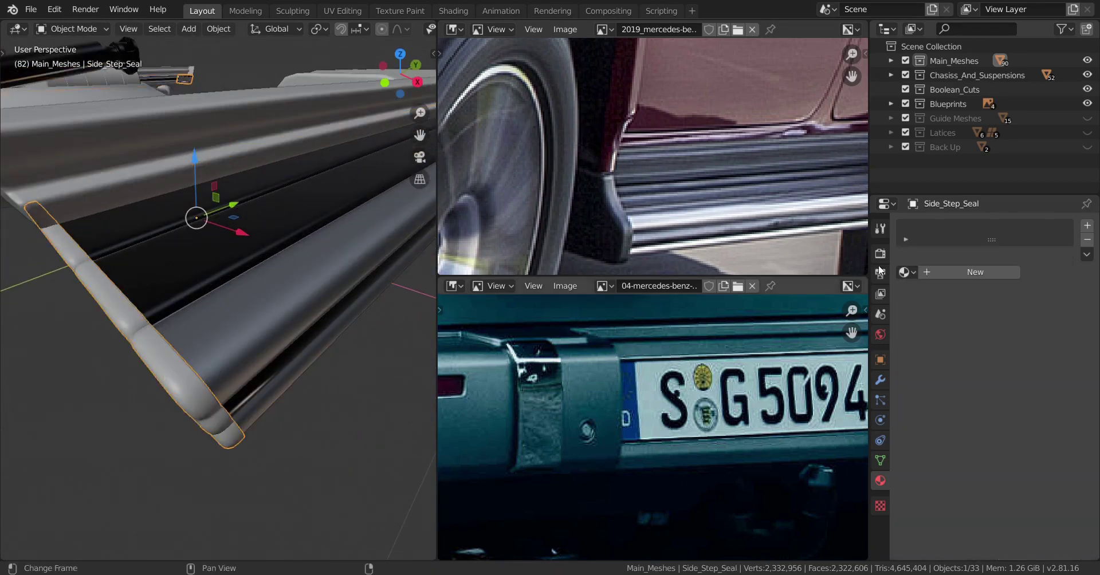
click(905, 273)
scroll(792, 432, down, 14)
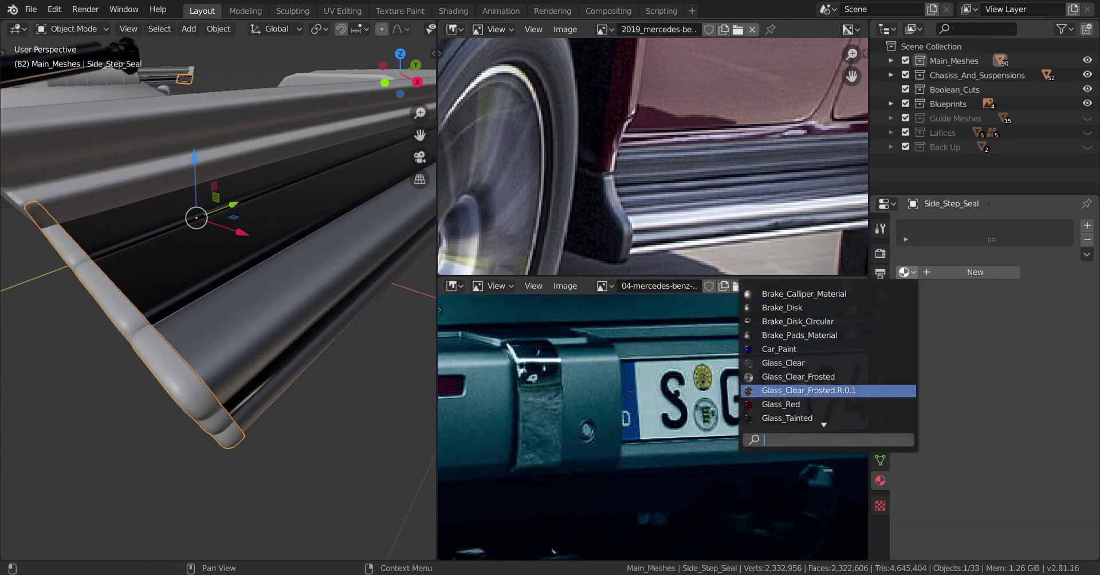
scroll(792, 427, down, 8)
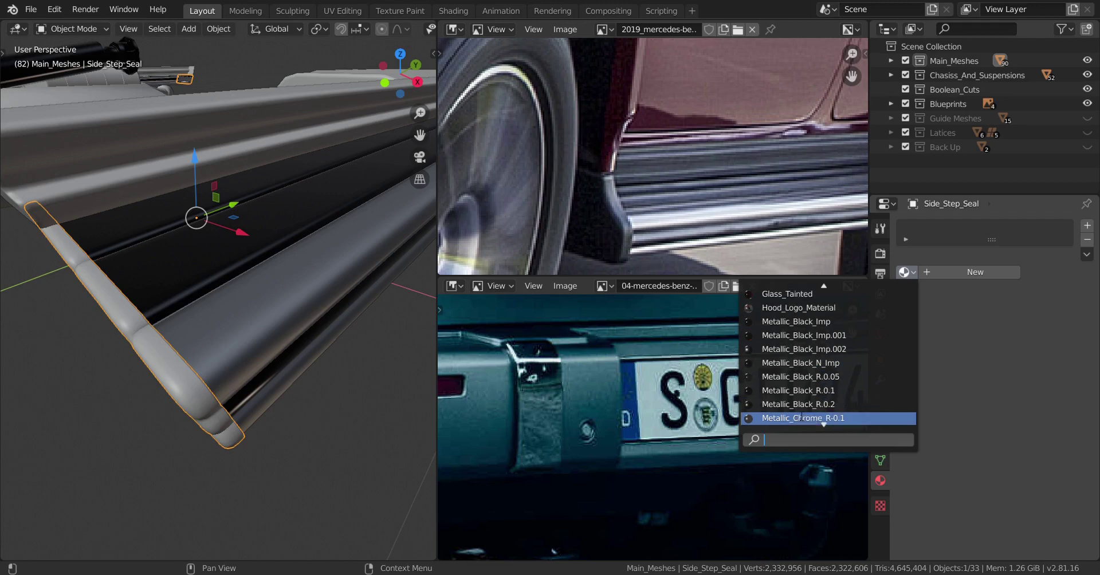
scroll(805, 411, down, 3)
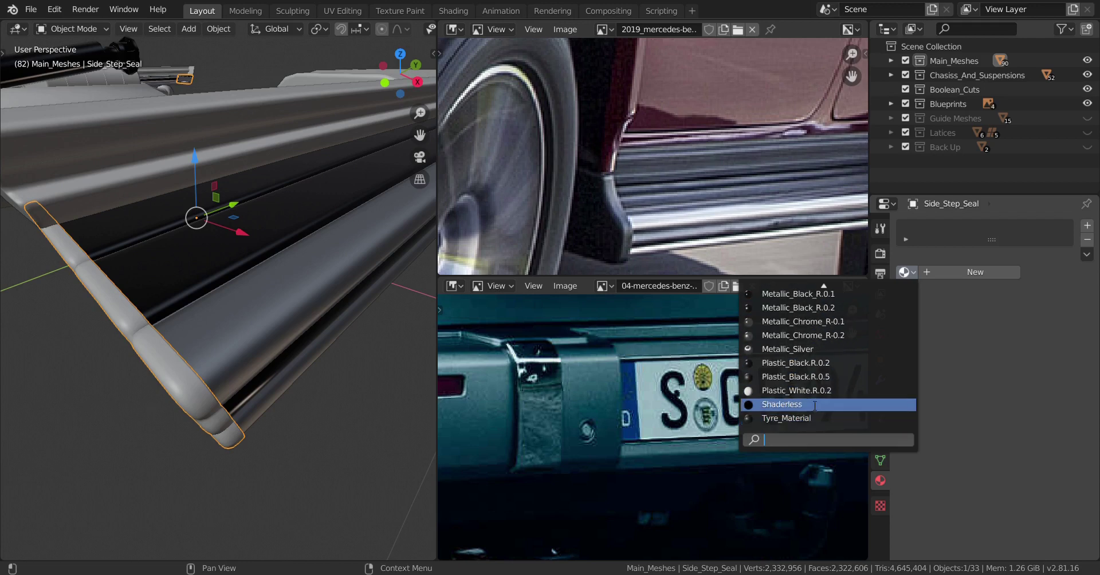
click(814, 365)
Step: Link the side step seal's material to the trim piece below the door
scroll(263, 418, up, 2)
scroll(264, 418, down, 5)
scroll(198, 400, up, 3)
mouse_move(211, 412)
middle_down()
mouse_move(199, 400)
mouse_move(229, 414)
middle_up()
click(157, 179)
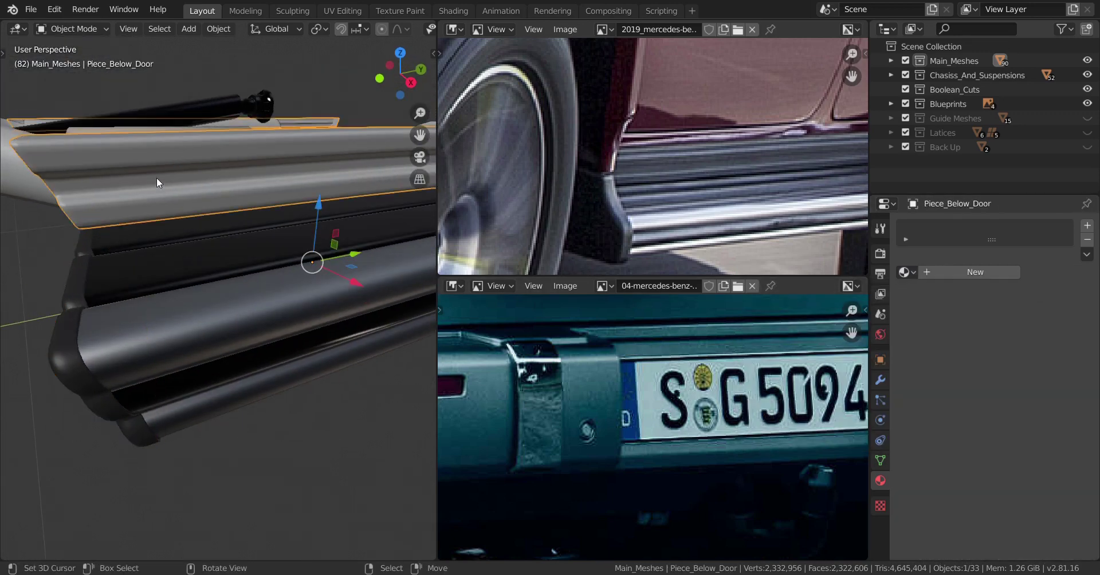
middle_drag(92, 285, 101, 315)
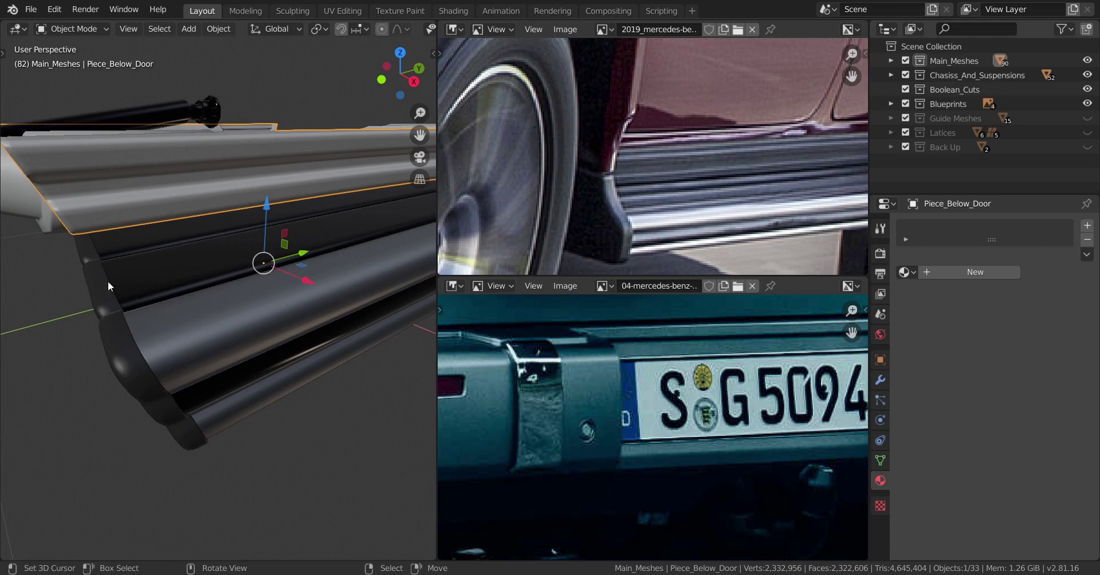
shift+click(112, 346)
key(ctrl+l)
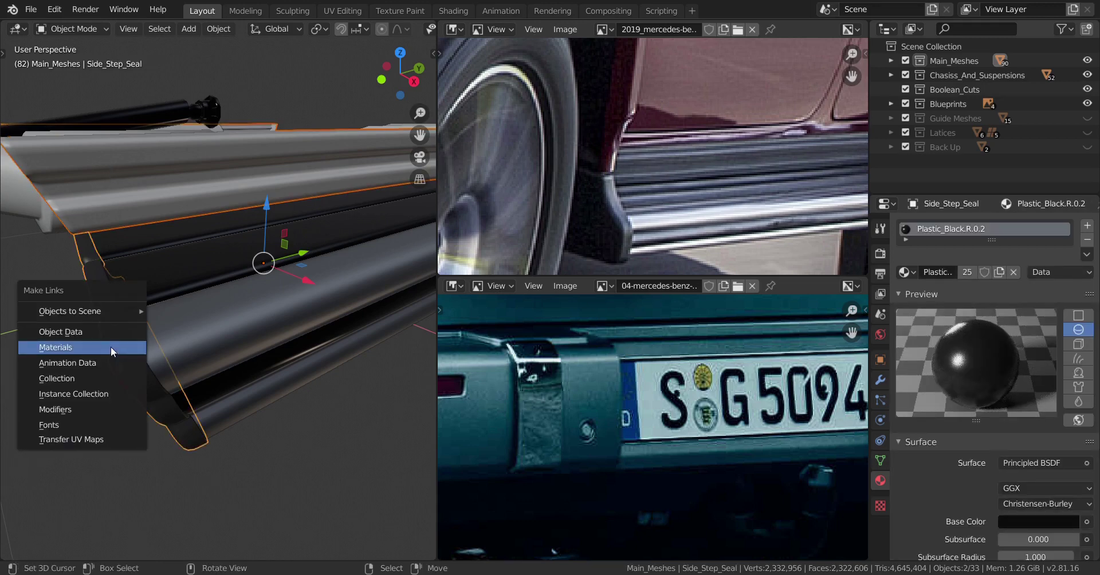
click(112, 346)
middle_drag(169, 354, 180, 247)
scroll(293, 245, down, 3)
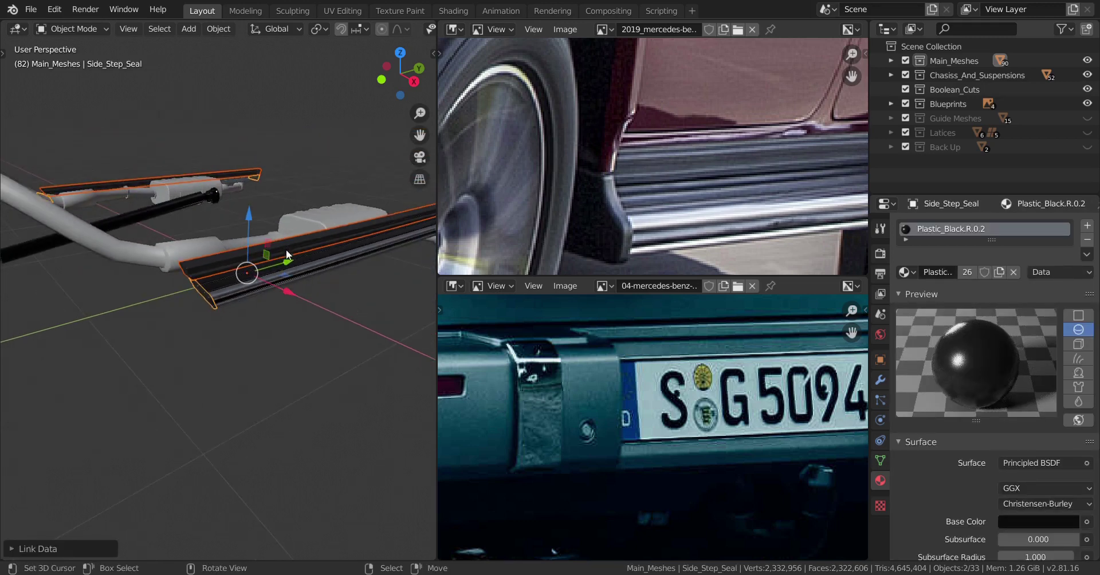
Step: Hide the side step, its end seal and the trim piece below the door
key(a)
scroll(294, 267, up, 2)
right_click(287, 288)
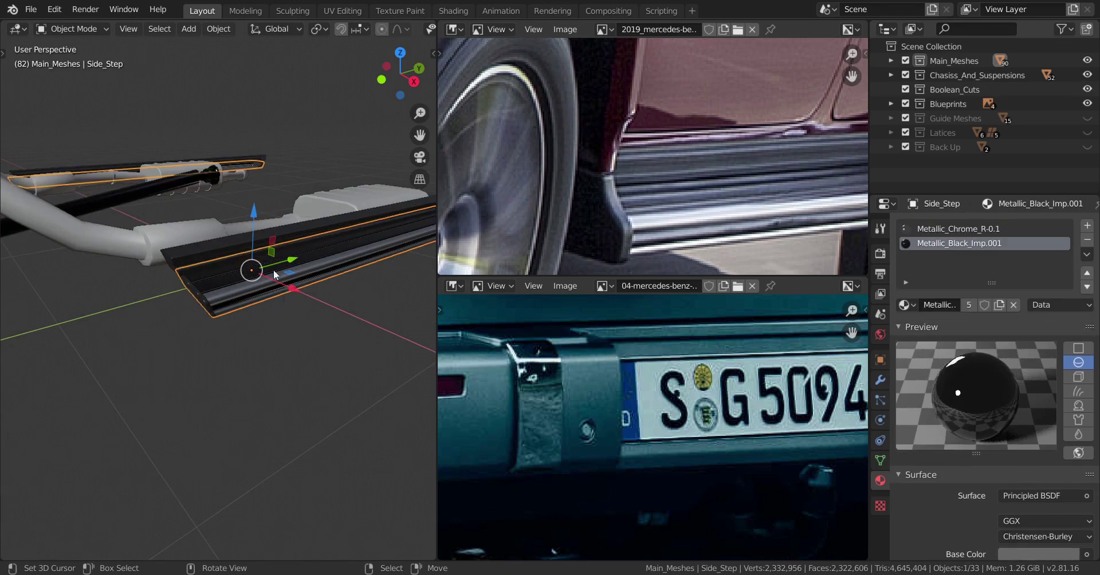
key(h)
right_click(202, 288)
key(h)
right_click(212, 251)
key(h)
Step: Assign the Metallic_Black_R.0.2 material to the front bumper's base cover, checking the bumper in the reference photo
scroll(211, 254, down, 4)
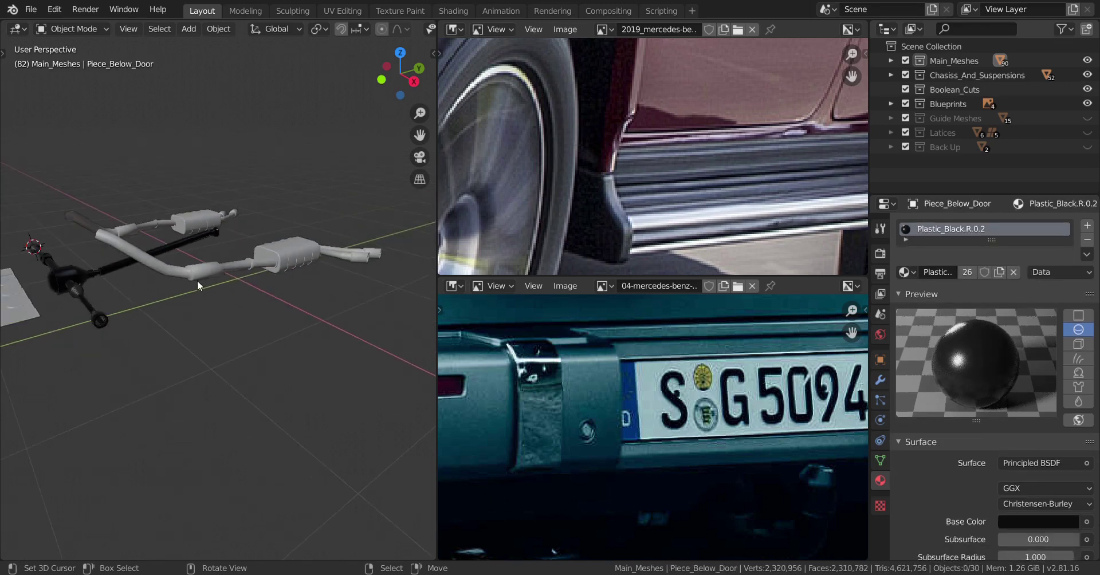
middle_drag(197, 280, 118, 339)
click(118, 339)
scroll(621, 336, down, 2)
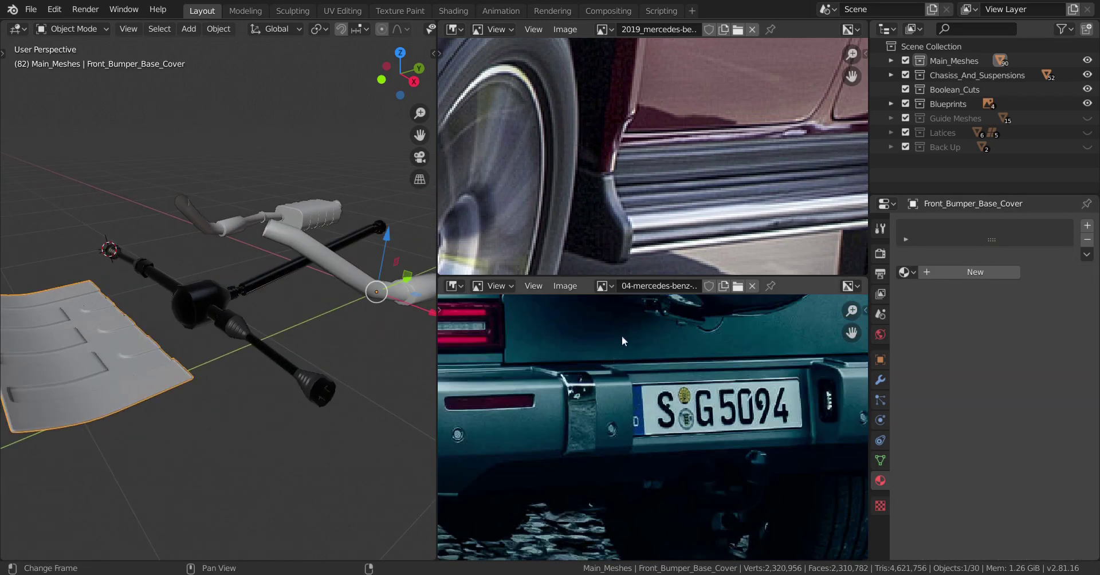
scroll(812, 146, down, 3)
scroll(604, 170, up, 3)
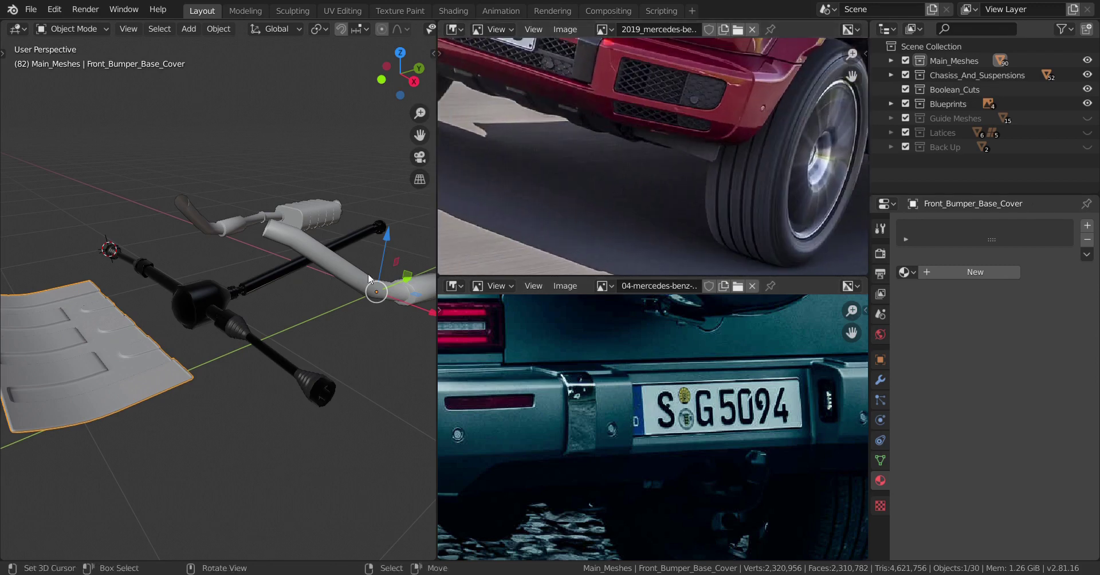
click(910, 272)
scroll(848, 411, down, 5)
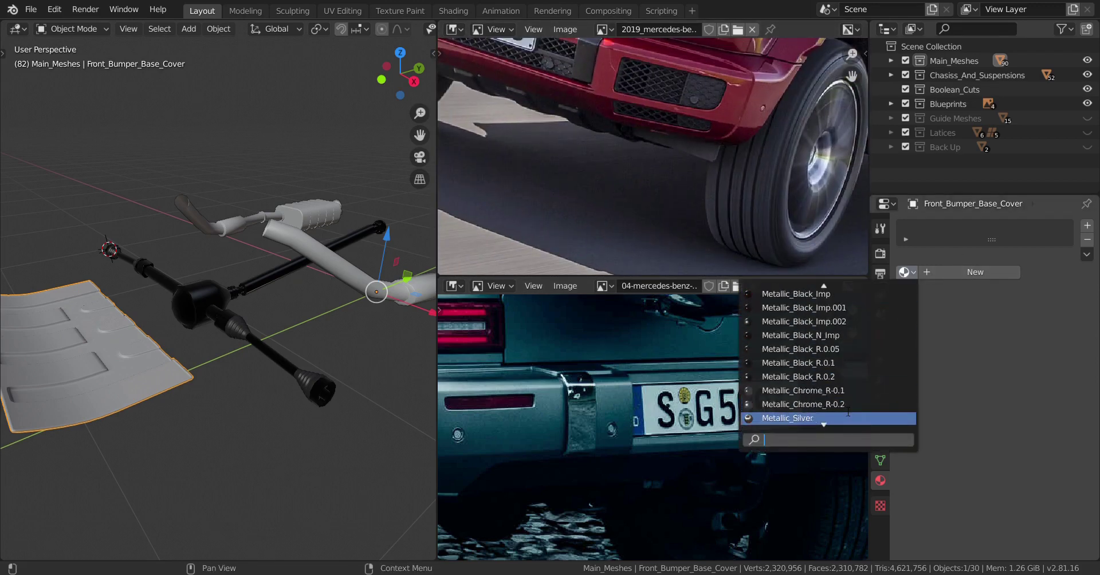
scroll(847, 411, down, 3)
scroll(847, 406, up, 8)
scroll(843, 390, down, 5)
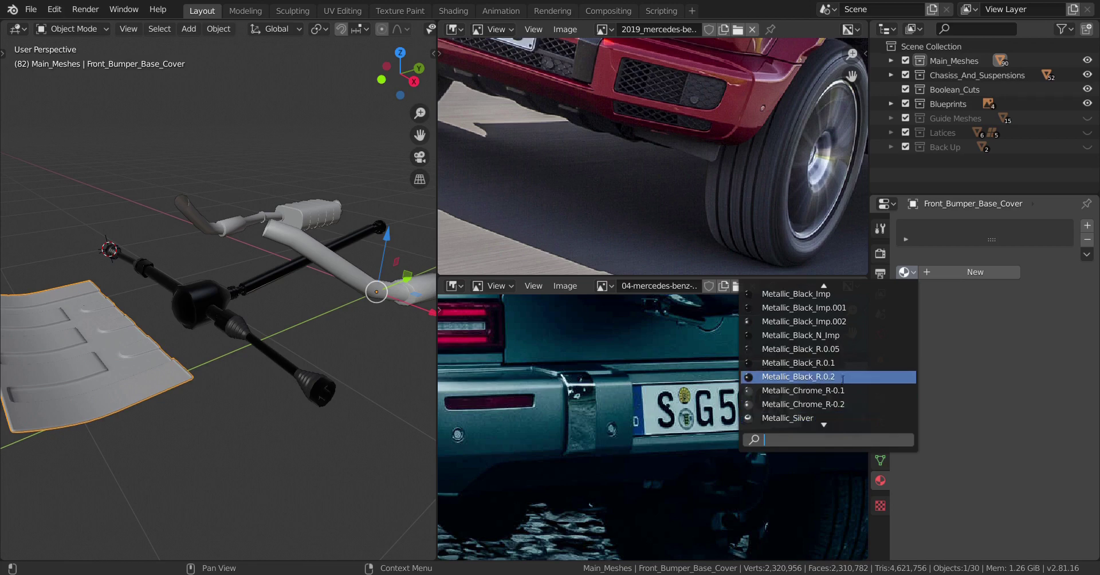
click(826, 376)
Step: Hide the front bumper's base cover, the front wheel drive shaft and the front drive shaft
middle_drag(430, 444, 254, 348)
key(Delete)
click(238, 332)
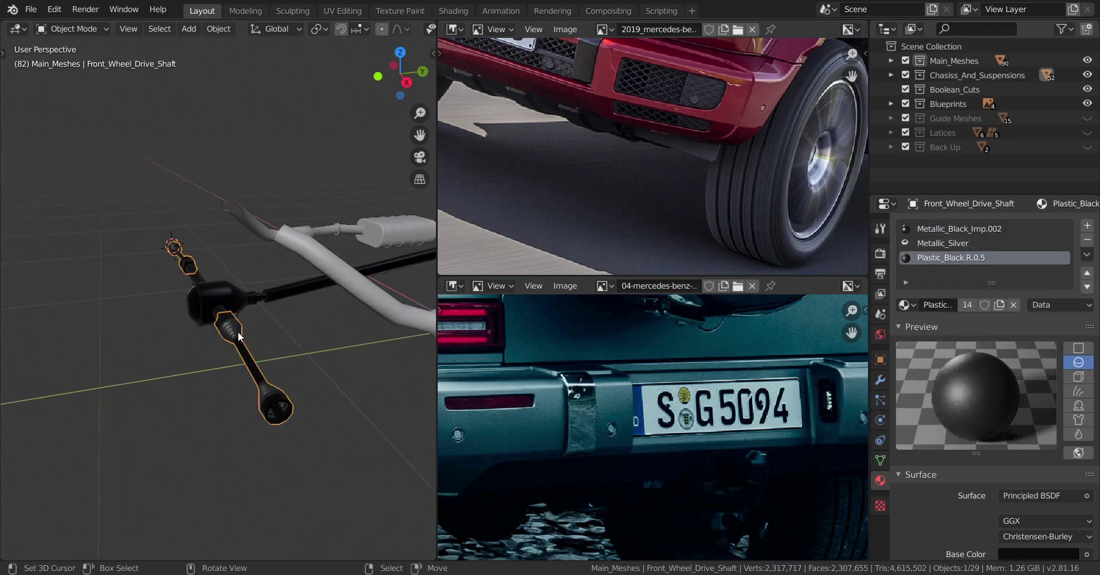
key(Delete)
click(222, 305)
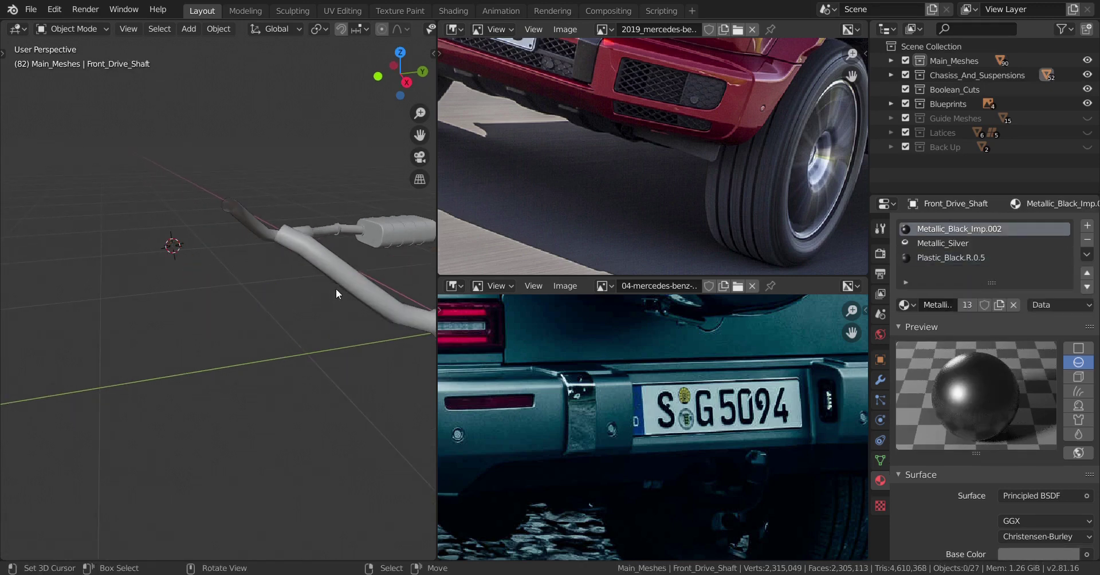
Step: Add two material slots to the exhaust system and link Metallic_Chrome_R-0.1 to the first one
key(Delete)
middle_drag(100, 332, 141, 365)
click(141, 364)
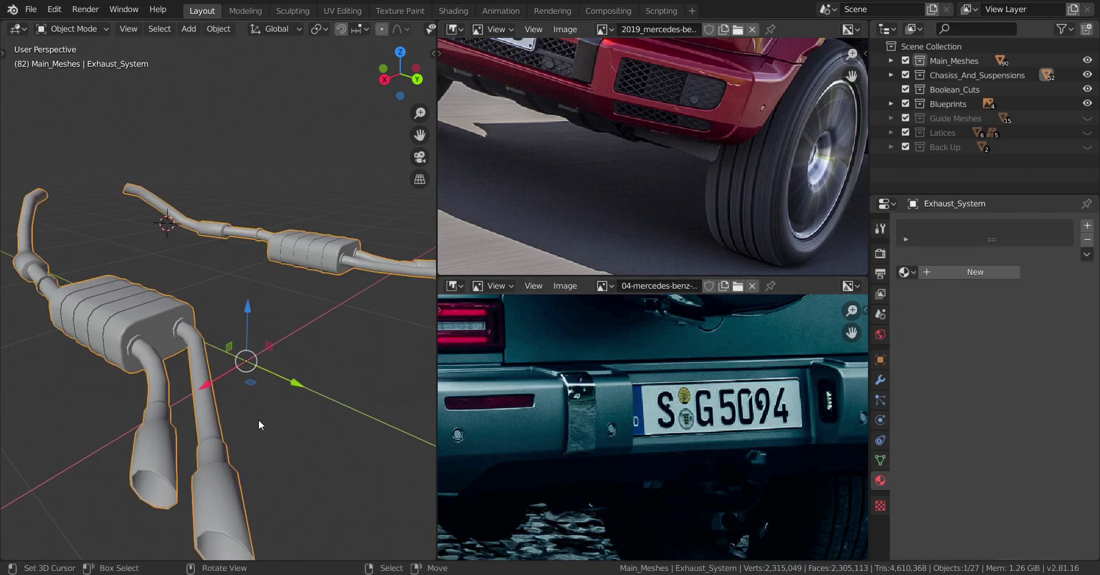
mouse_move(241, 410)
middle_down()
mouse_move(254, 381)
mouse_move(208, 405)
mouse_move(237, 404)
middle_up()
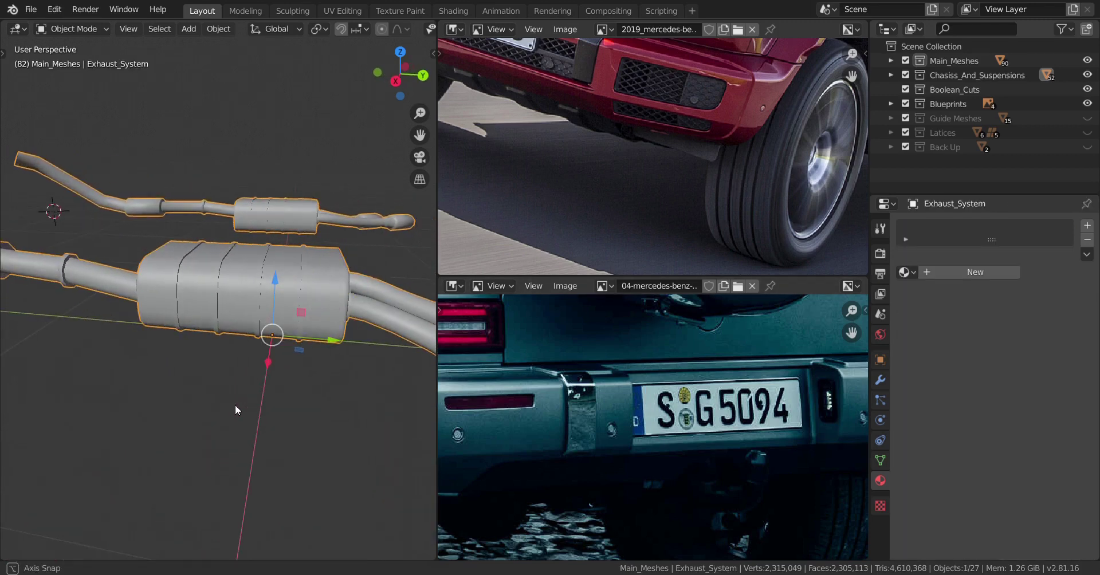
middle_drag(219, 319, 256, 351)
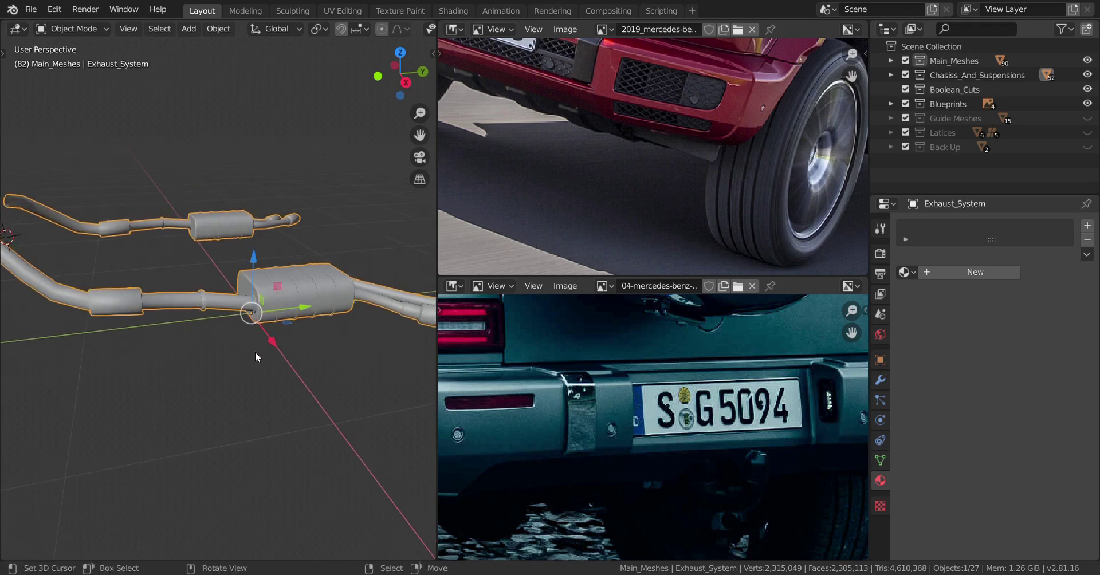
click(1087, 225)
click(1086, 225)
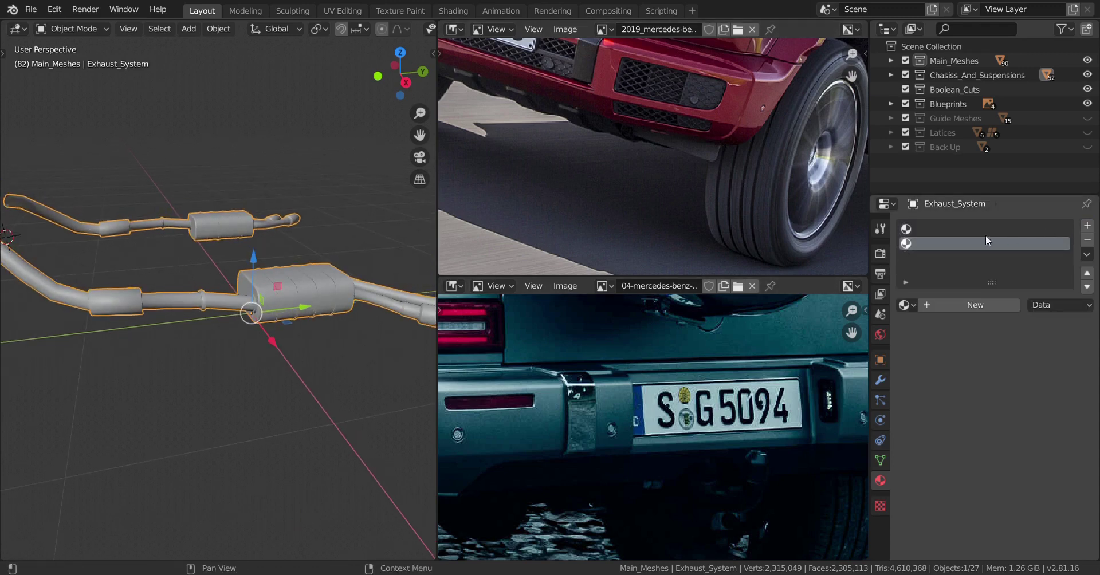
click(938, 230)
click(904, 305)
scroll(825, 450, down, 12)
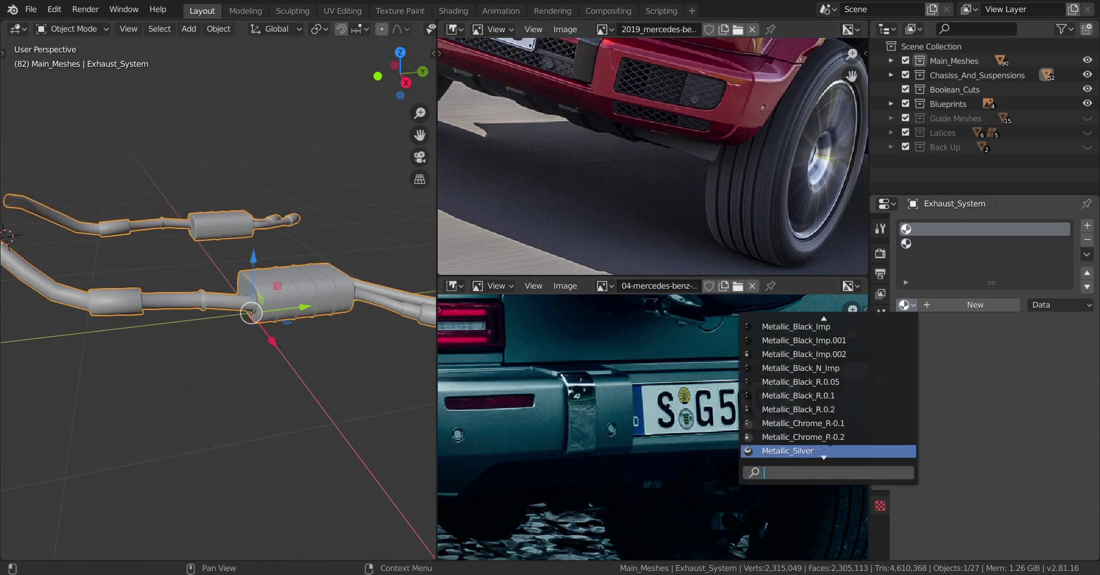
click(811, 423)
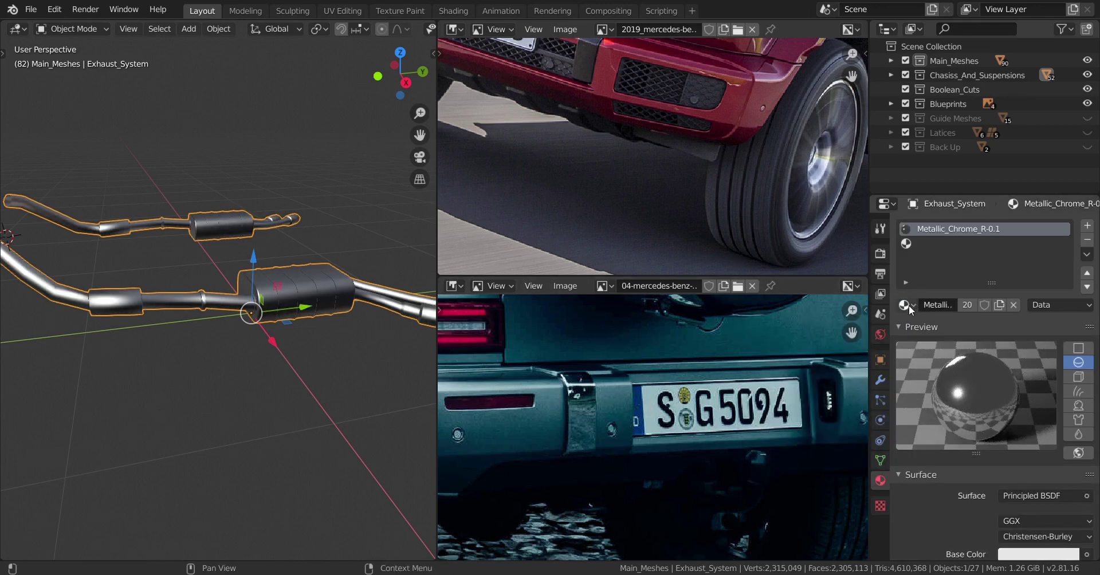
Step: Link the Metallic_Black_R.0.2 material to the exhaust system's second slot
click(914, 245)
click(905, 305)
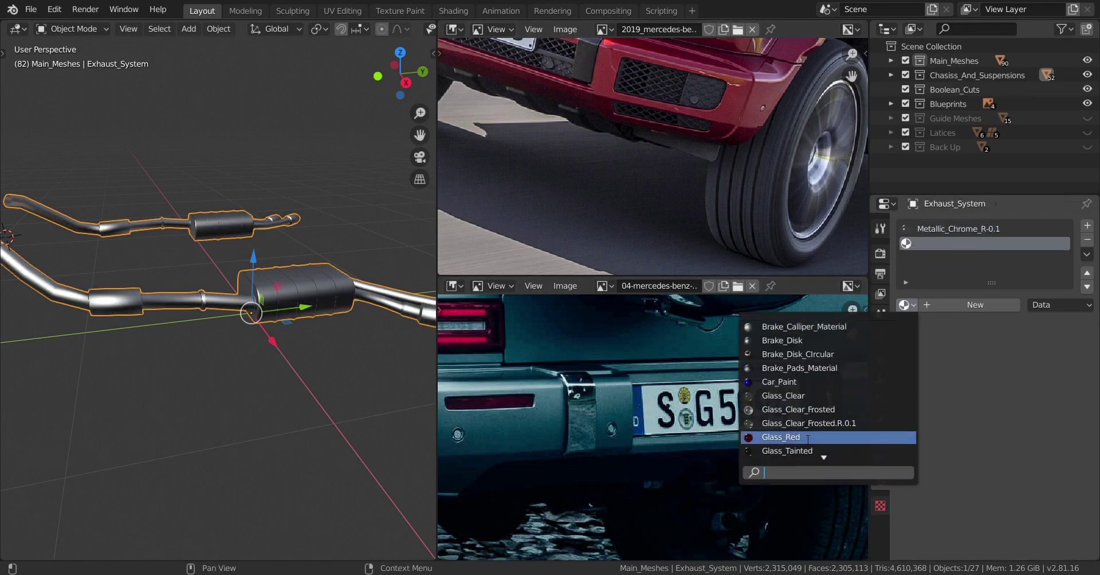
scroll(824, 454, down, 10)
scroll(824, 455, up, 7)
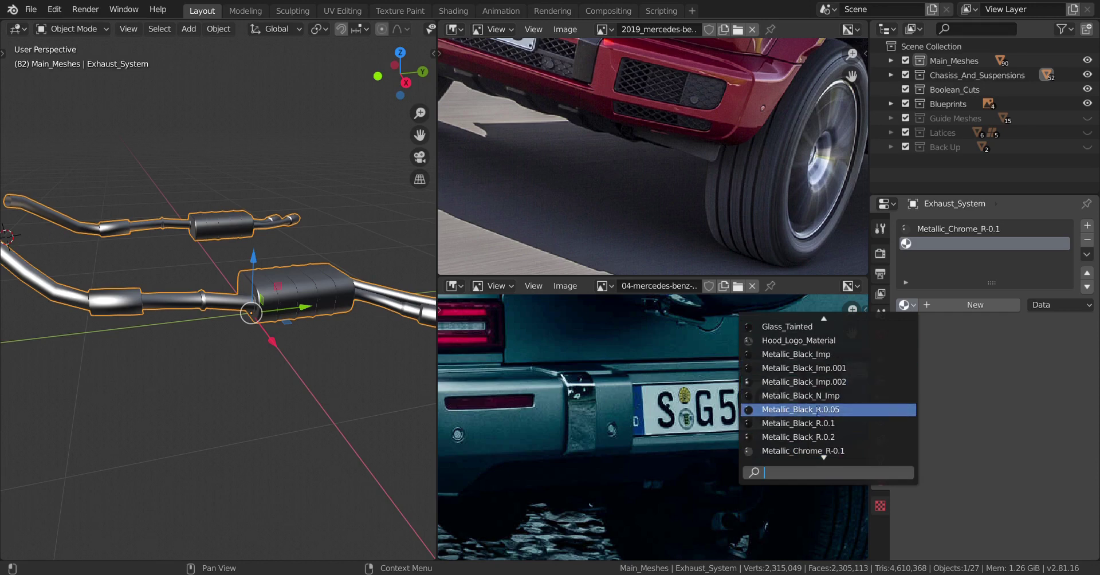
click(813, 436)
scroll(184, 344, up, 4)
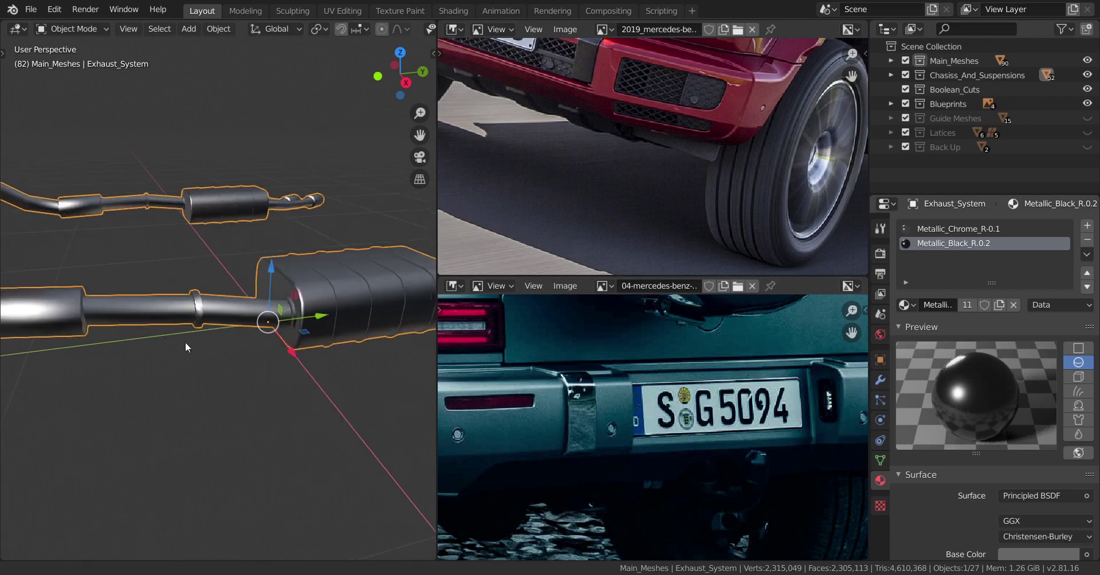
Step: Examine the exhaust in the car reference photos, opening the G554x5 underbody image and framing its tailpipes and muffler
shift+middle_drag(319, 358, 253, 348)
scroll(572, 348, down, 3)
middle_drag(572, 348, 769, 312)
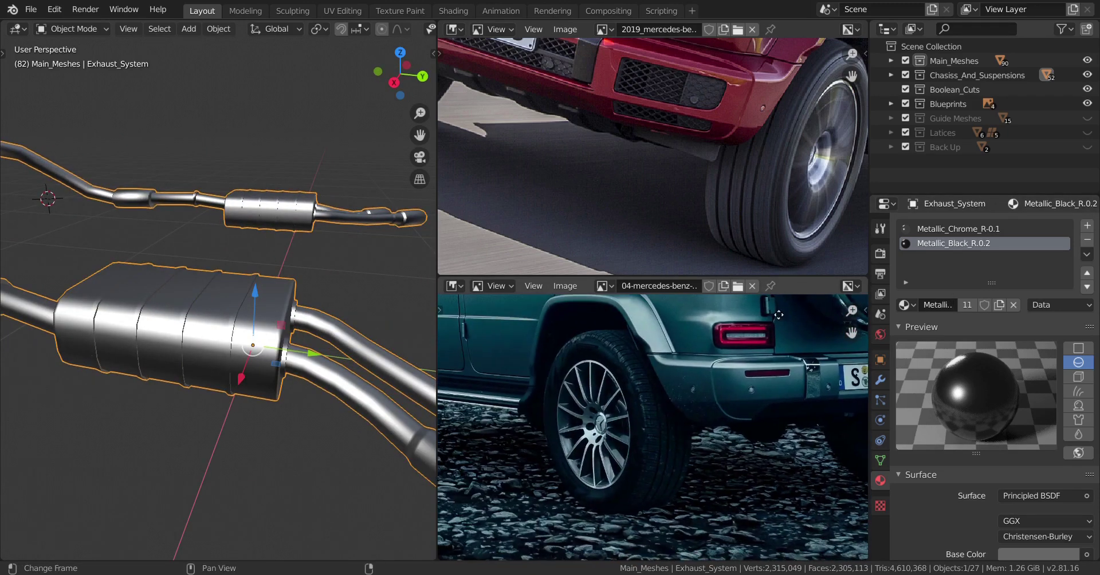
middle_drag(622, 396, 737, 385)
middle_drag(799, 173, 537, 235)
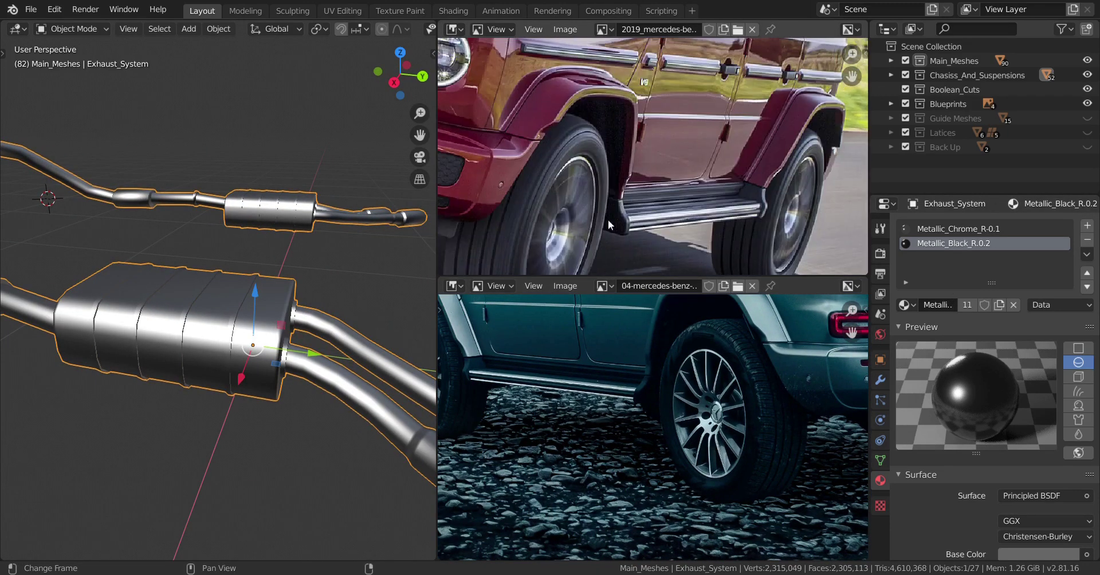
middle_drag(608, 225, 682, 164)
middle_drag(598, 425, 681, 396)
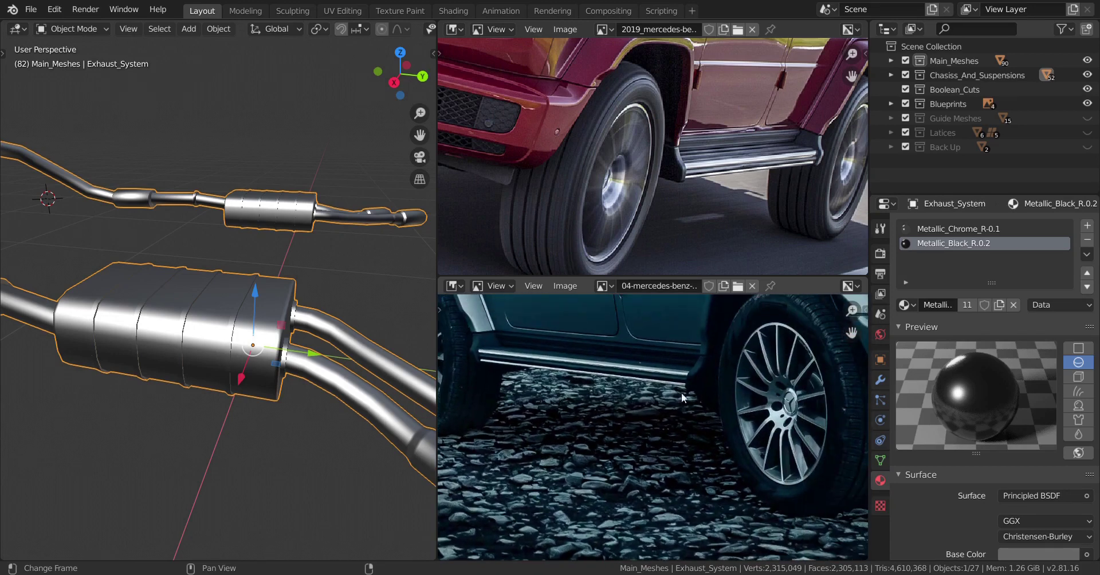
middle_drag(320, 400, 282, 372)
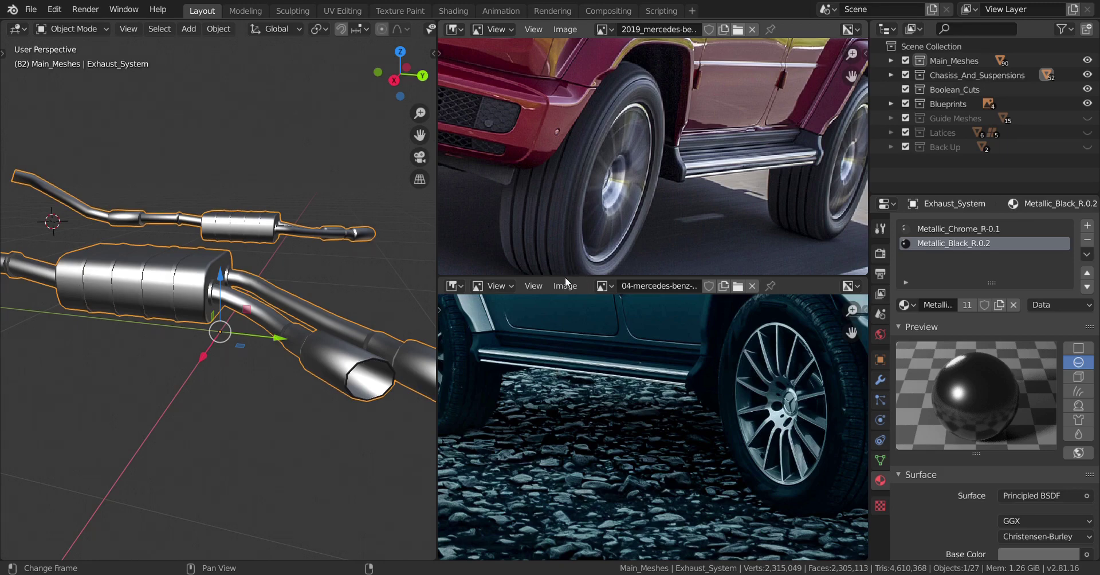
scroll(663, 190, down, 3)
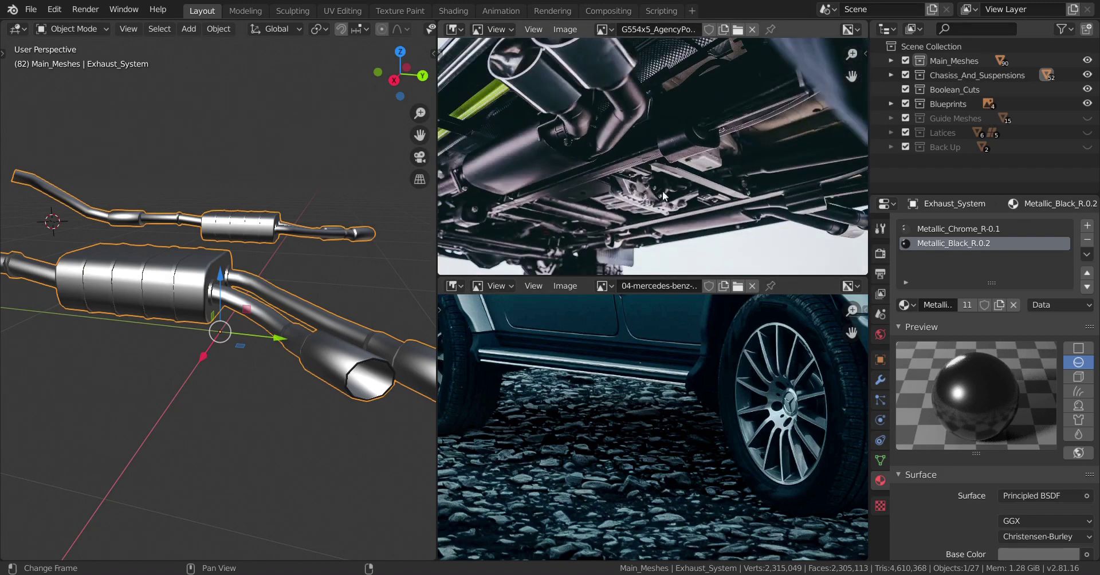
middle_drag(550, 87, 595, 131)
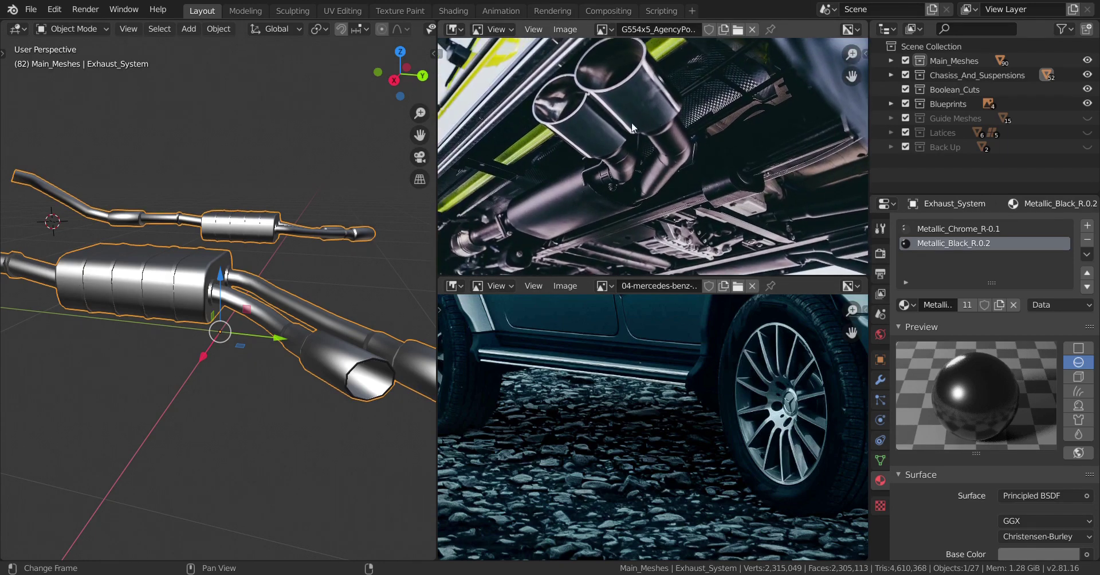
Step: Assign Metallic_Black_R.0.2 to the faces of the two curved pipes between the muffler and the exhaust tips
scroll(339, 312, up, 4)
shift+middle_drag(338, 312, 321, 275)
scroll(122, 344, up, 2)
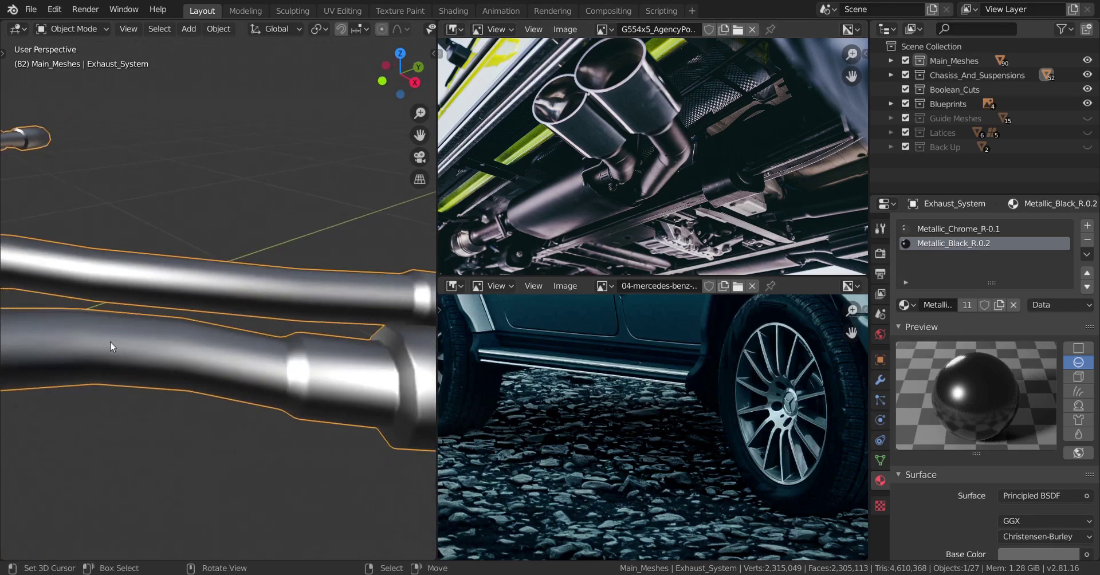
scroll(109, 341, down, 4)
ctrl+middle_drag(227, 327, 310, 333)
key(Tab)
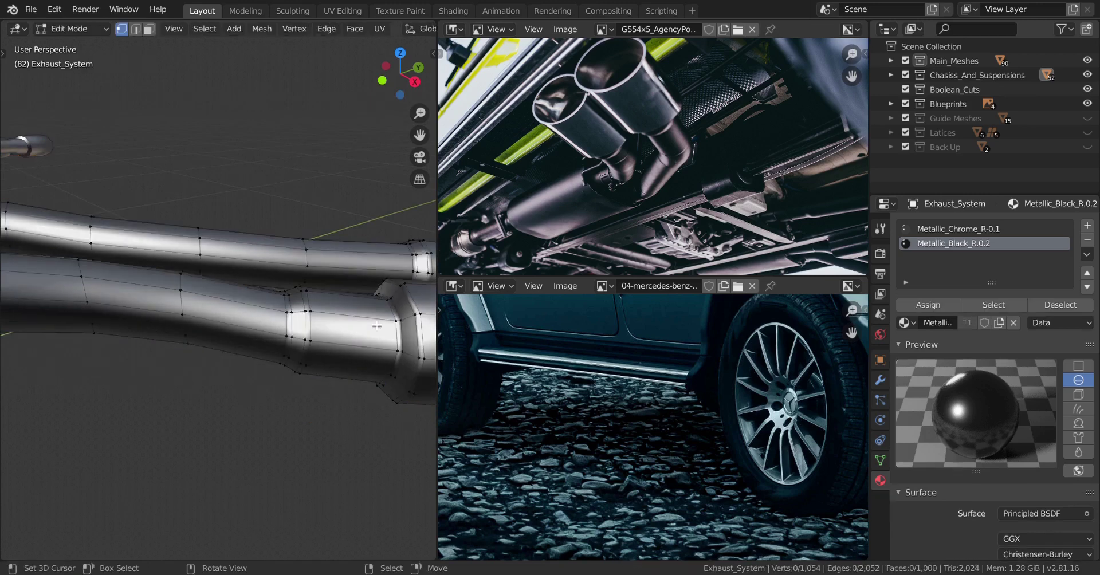
alt+click(285, 319)
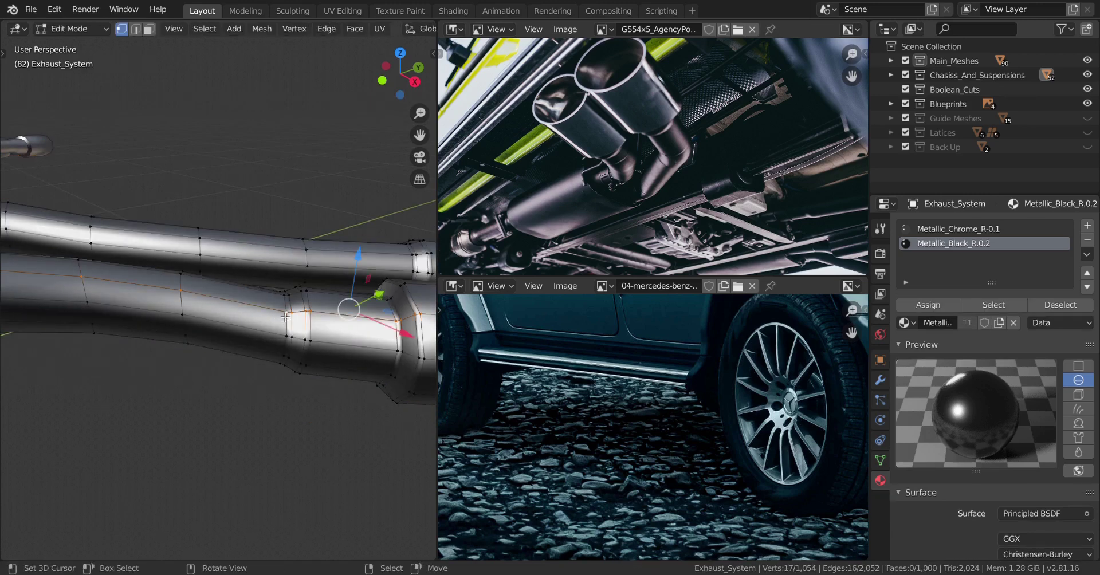
alt+click(285, 329)
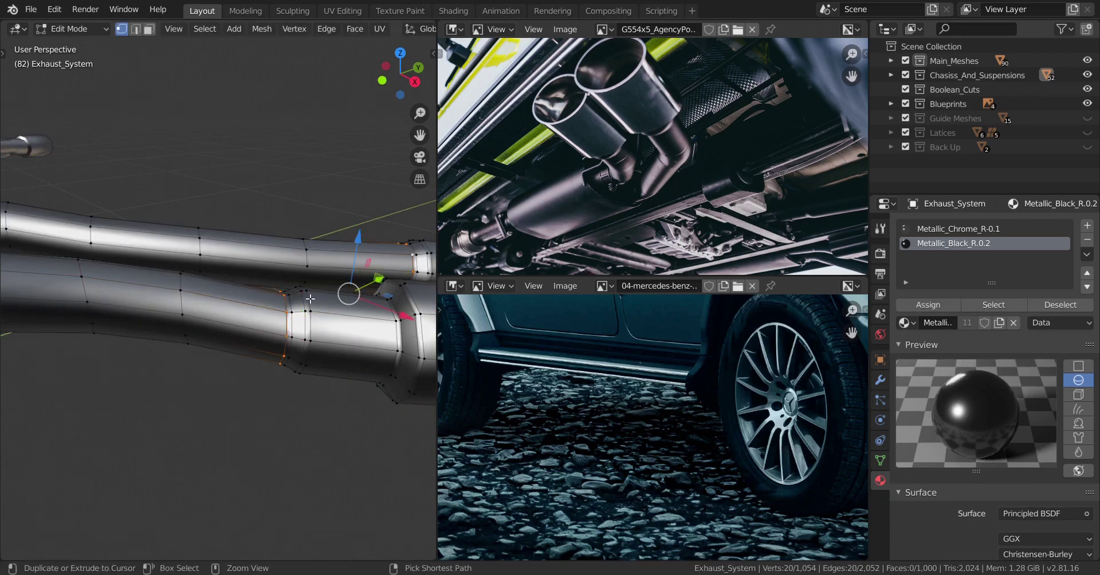
key(ctrl+KP_Add)
key(ctrl+KP_Add)
key(ctrl+KP_Add)
key(ctrl+KP_Add)
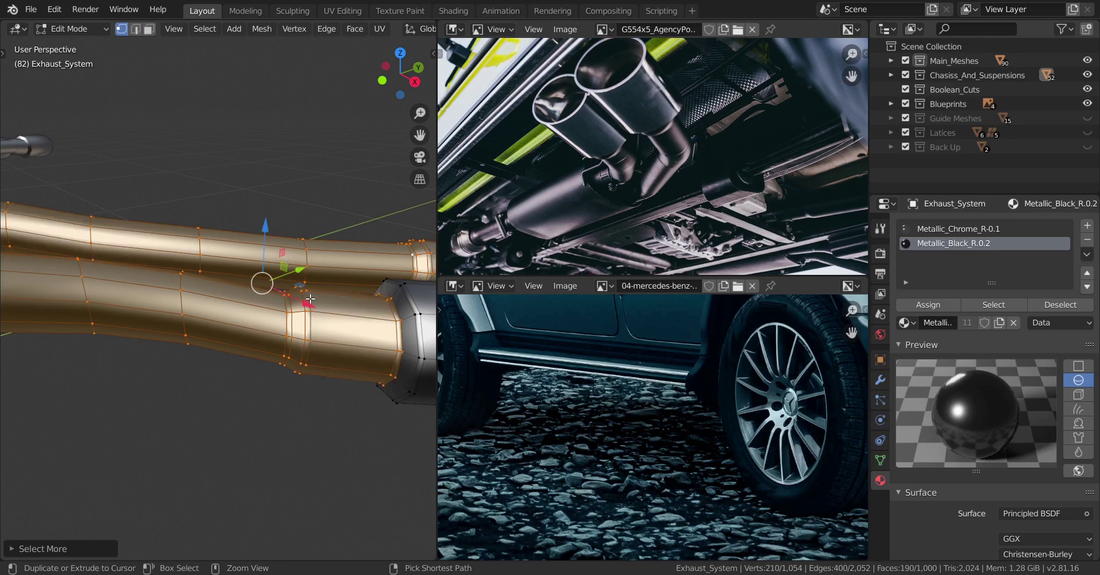
key(ctrl+KP_Add)
key(ctrl+KP_Subtract)
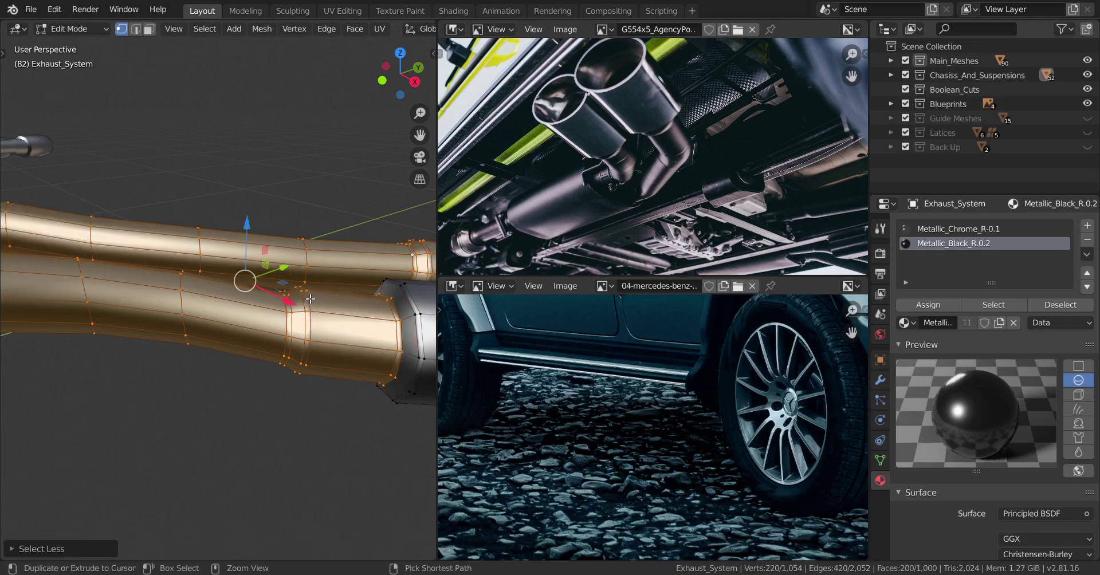
scroll(237, 256, down, 6)
scroll(237, 258, up, 3)
shift+middle_drag(234, 280, 212, 302)
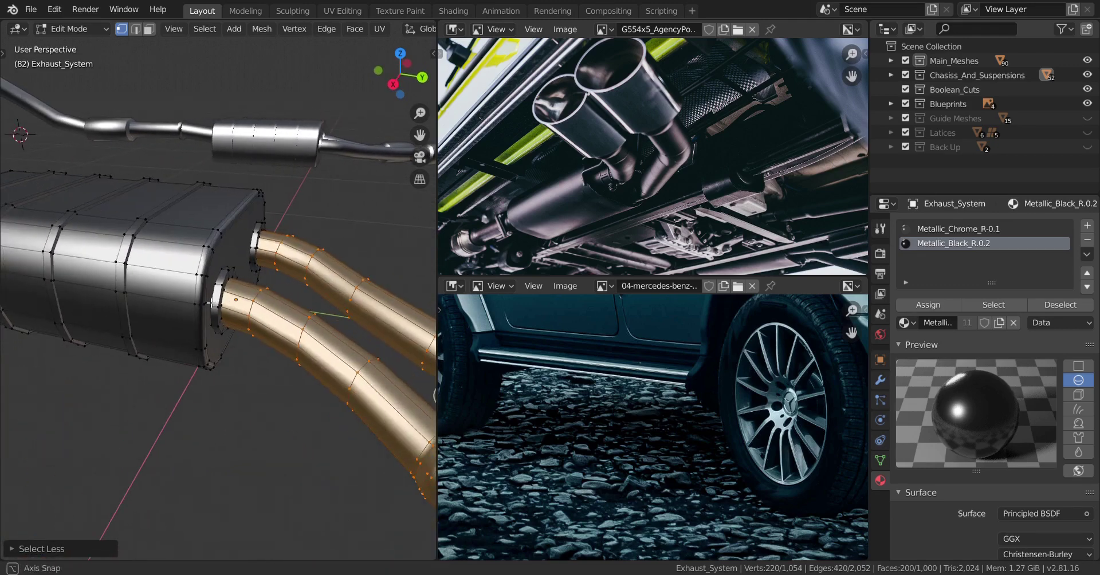
click(937, 310)
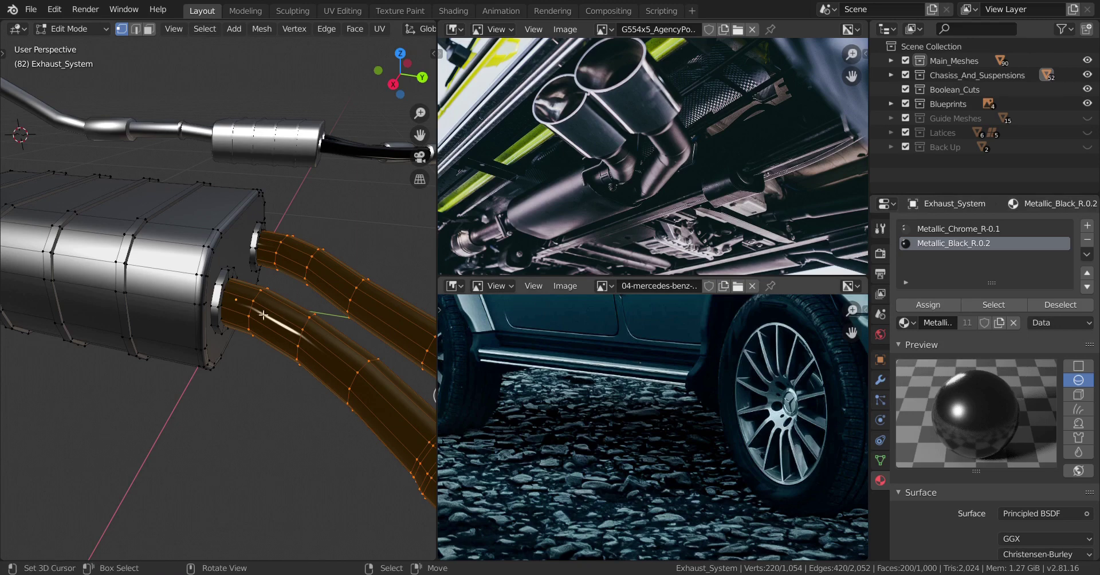
scroll(254, 308, up, 2)
scroll(254, 300, down, 1)
mouse_move(243, 290)
middle_down()
mouse_move(234, 290)
mouse_move(262, 282)
middle_up()
key(Tab)
Step: Assign Metallic_Black_R.0.2 to the clamp ring around the pipe ahead of the muffler
scroll(164, 287, down, 5)
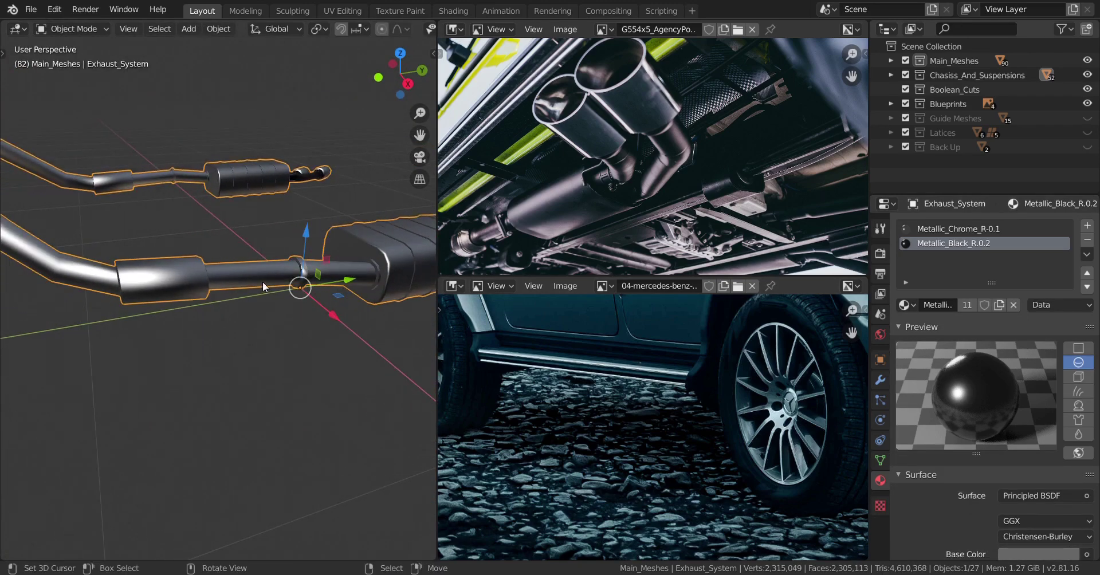
key(Tab)
scroll(318, 282, up, 3)
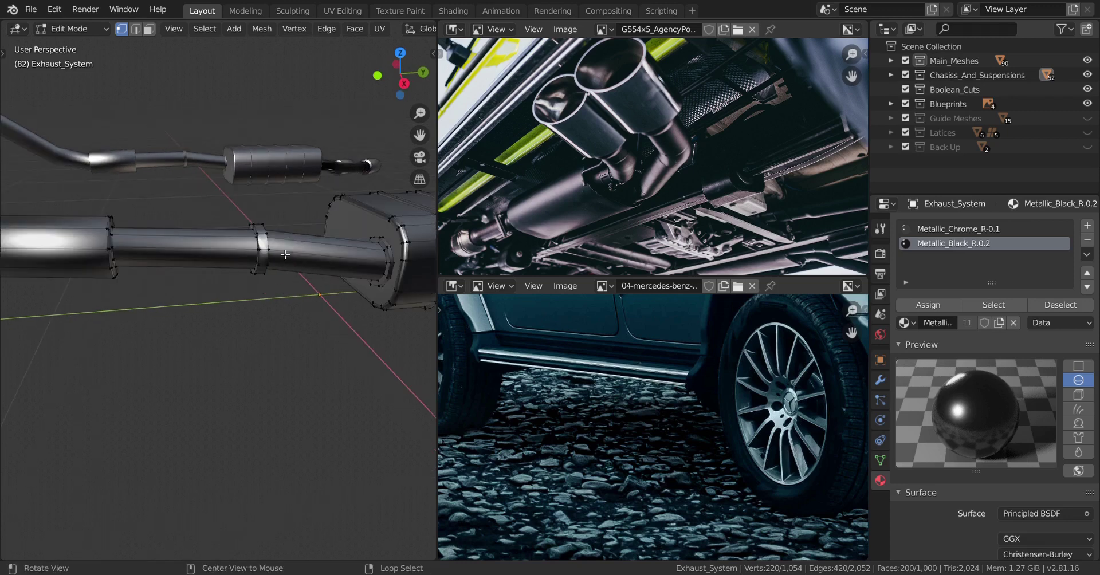
click(270, 246)
key(l)
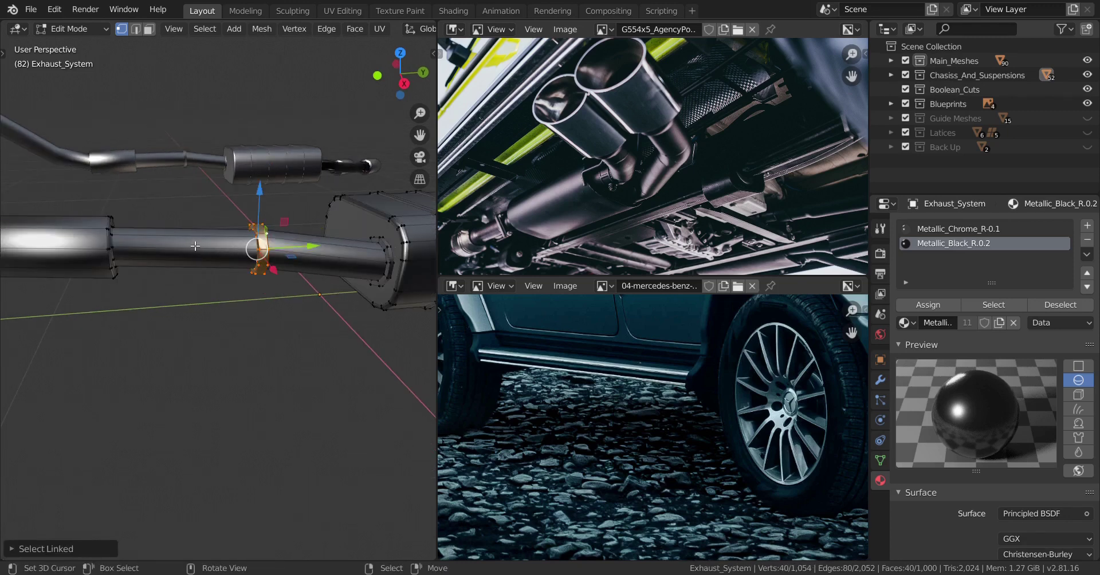
click(934, 304)
Step: Assign Metallic_Black_R.0.2 to the whole bent front pipe up to the cylindrical canister
middle_drag(165, 236, 161, 156)
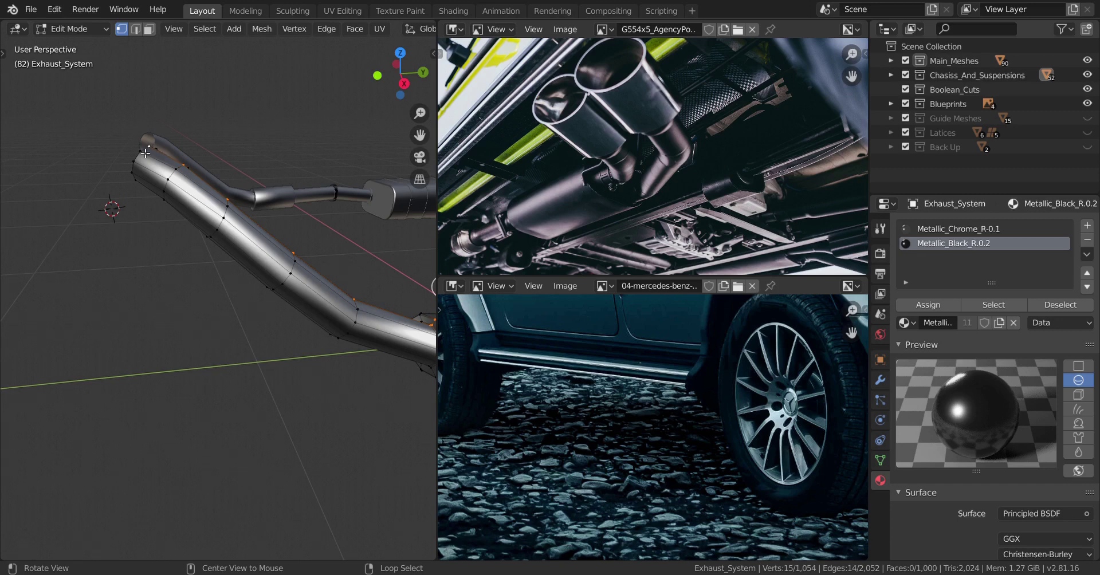
key(ctrl+KP_Add)
key(ctrl+KP_Add)
key(ctrl+KP_Add)
key(ctrl+KP_Add)
key(ctrl+KP_Add)
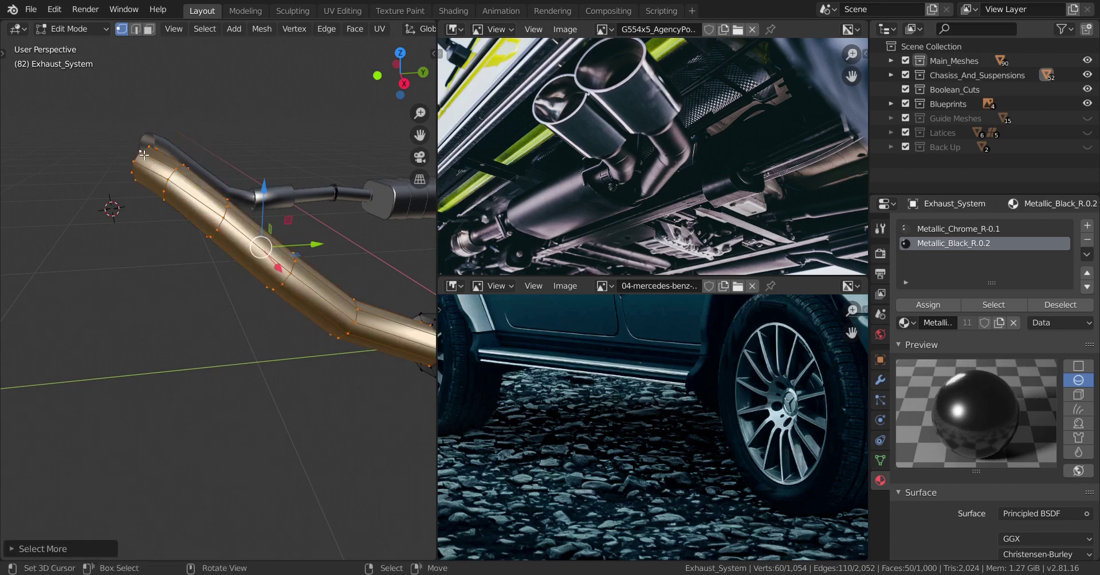
middle_drag(147, 150, 95, 148)
ctrl+middle_drag(258, 196, 234, 160)
key(ctrl+KP_Add)
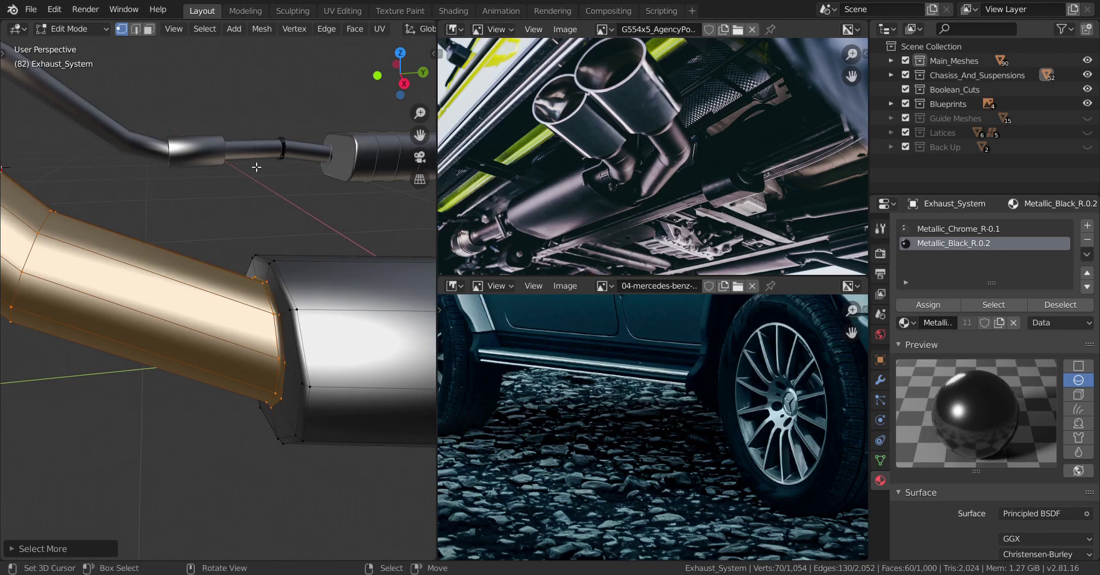
click(921, 306)
middle_drag(338, 314, 288, 299)
alt+click(288, 299)
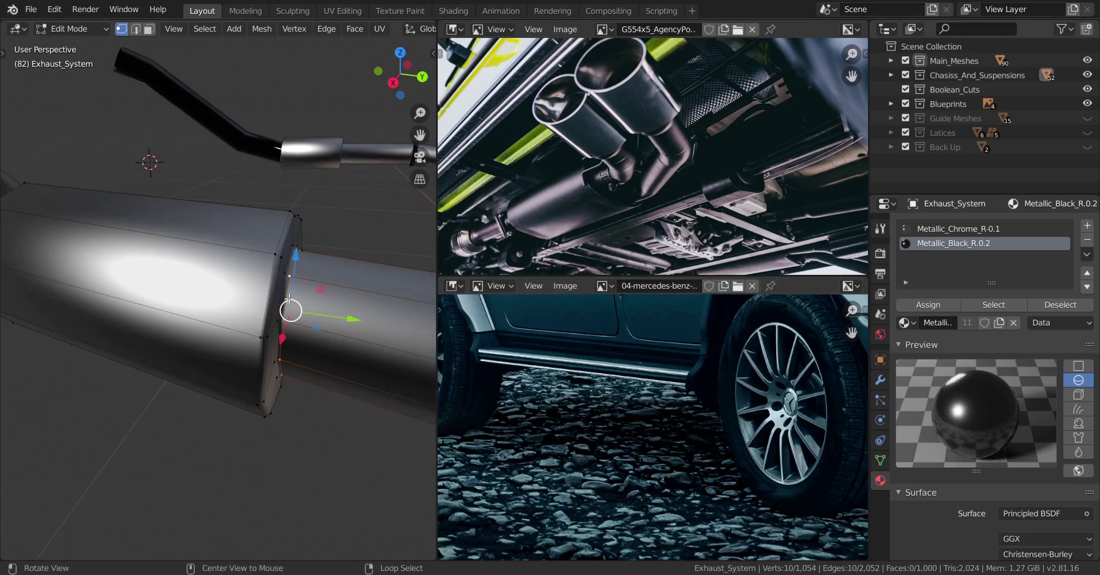
key(h)
scroll(329, 299, down, 7)
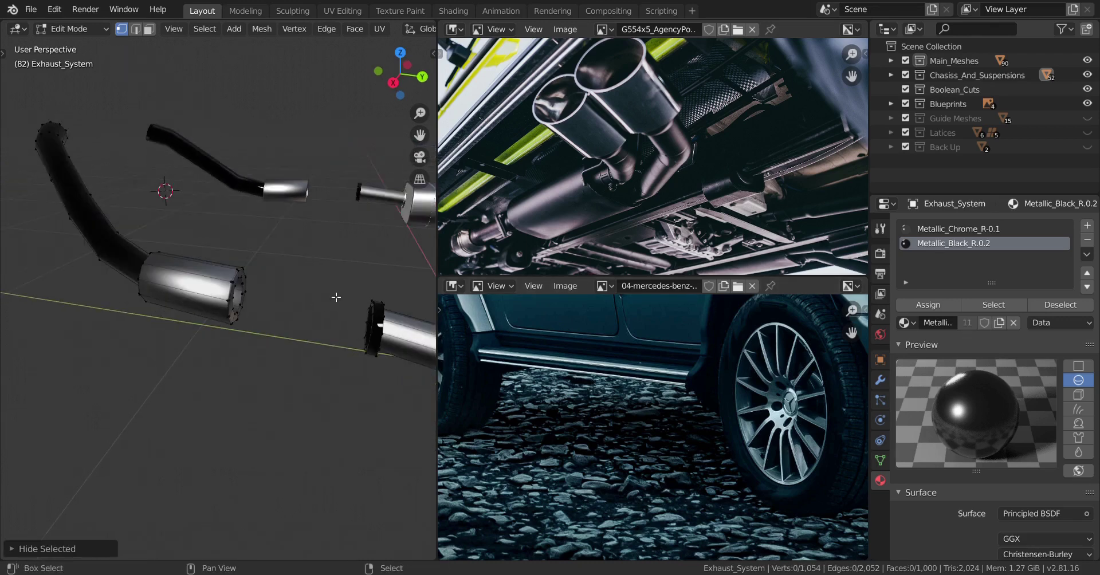
shift+middle_drag(336, 297, 246, 287)
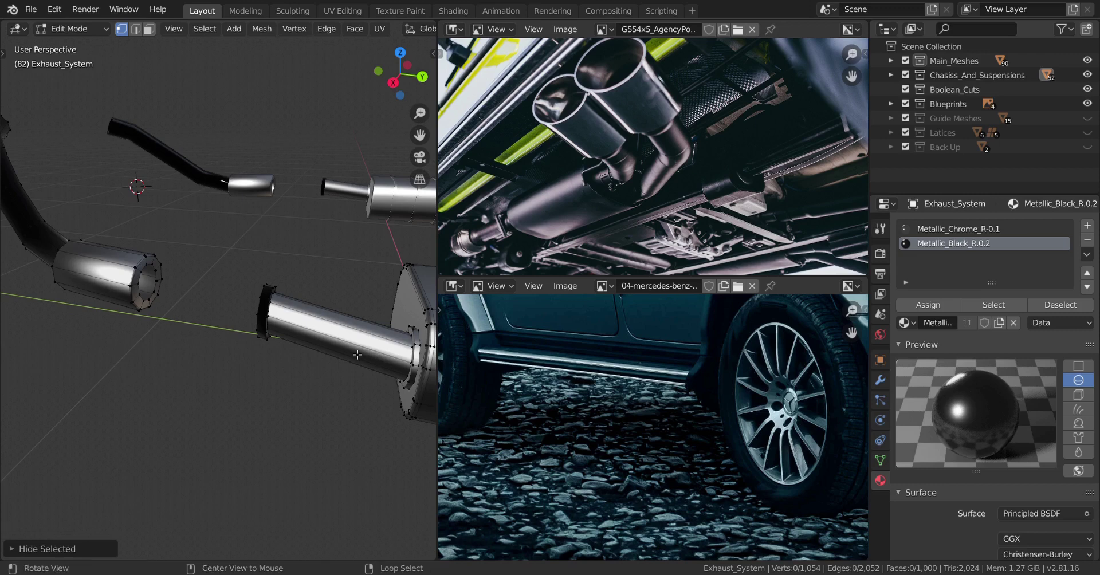
key(alt+h)
Step: Assign Metallic_Black_R.0.2 to the straight pipe between the cylindrical canister and the muffler, and return to Object Mode
scroll(284, 322, up, 3)
shift+middle_drag(94, 275, 205, 280)
scroll(205, 280, up, 4)
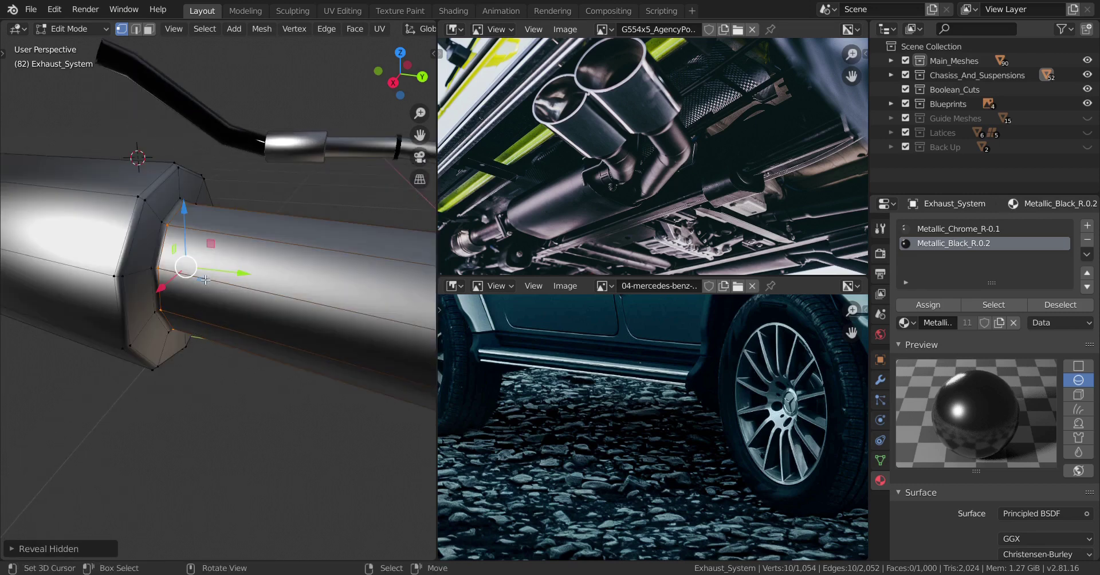
alt+click(165, 242)
key(h)
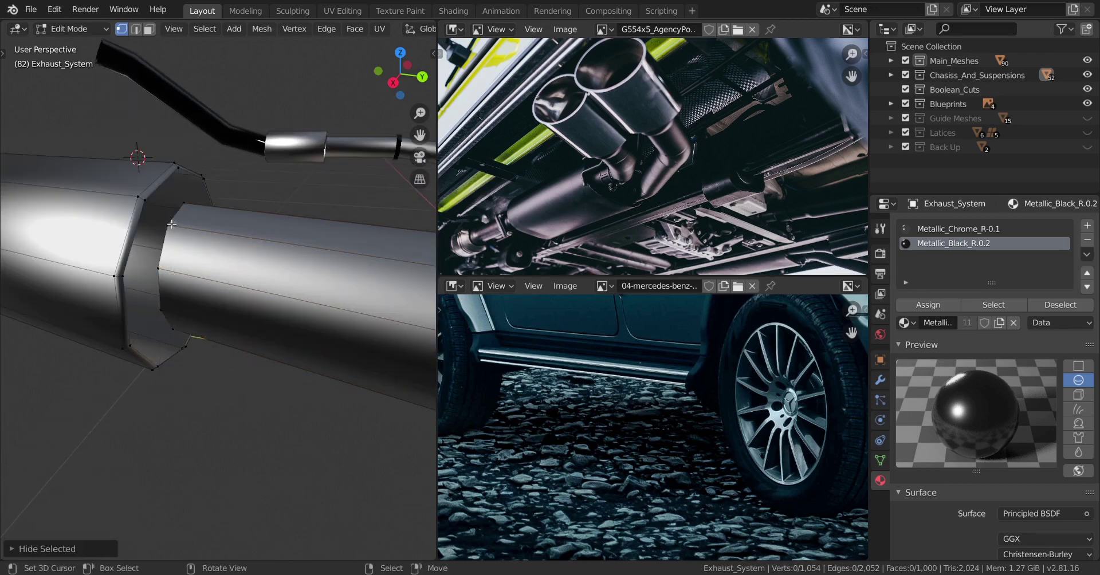
key(l)
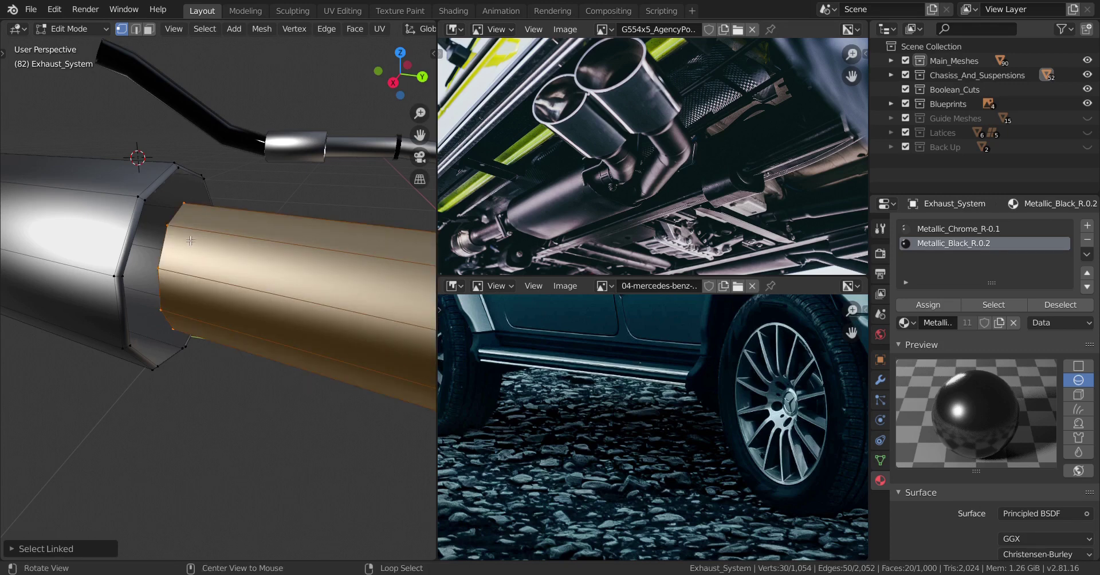
key(alt+h)
scroll(172, 275, down, 5)
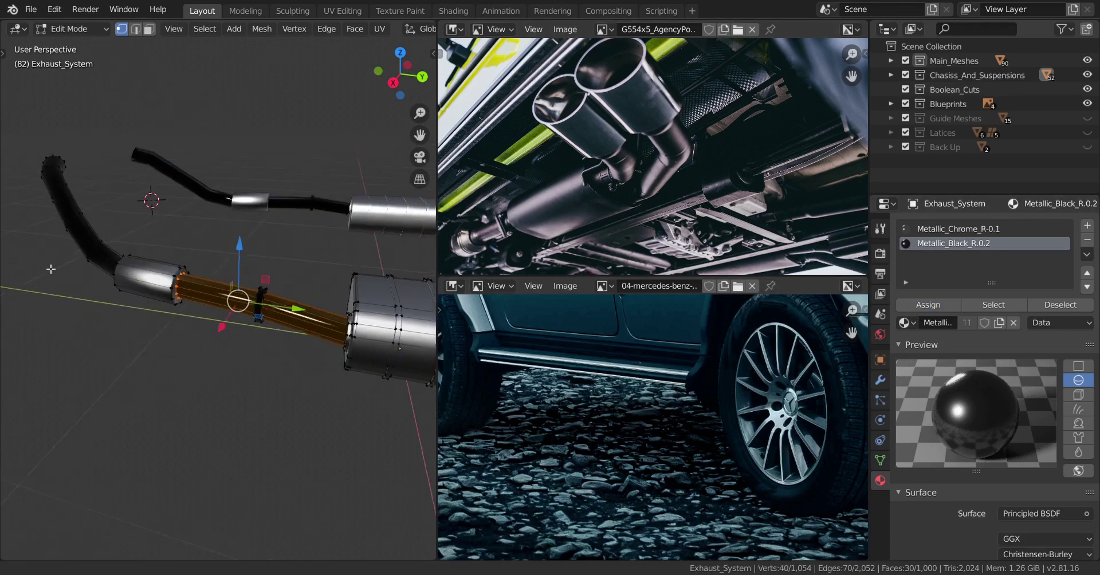
shift+middle_drag(132, 267, 181, 297)
key(Tab)
key(alt+a)
scroll(181, 297, down, 4)
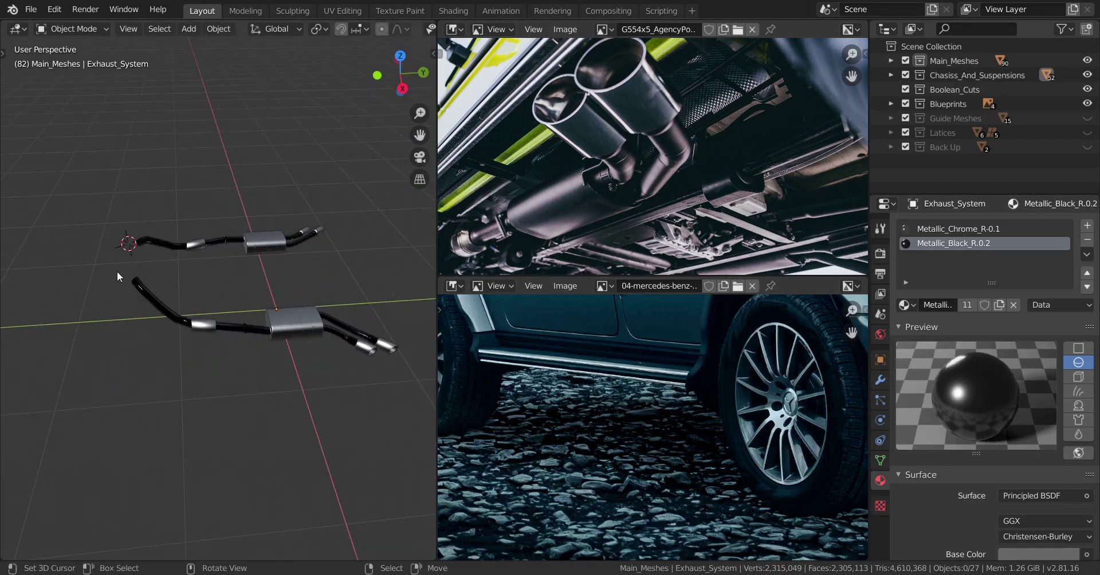
Step: Hide the finished exhaust system, unhide all of the car's parts, and clear the selection
middle_drag(270, 276, 271, 332)
scroll(229, 294, up, 5)
scroll(206, 302, down, 4)
scroll(206, 302, up, 2)
right_click(208, 309)
key(h)
key(alt+h)
key(alt+a)
Step: Preview the complete car in rendered shading, viewing it from the front
scroll(243, 316, down, 2)
scroll(246, 315, up, 5)
scroll(295, 287, up, 5)
key(z)
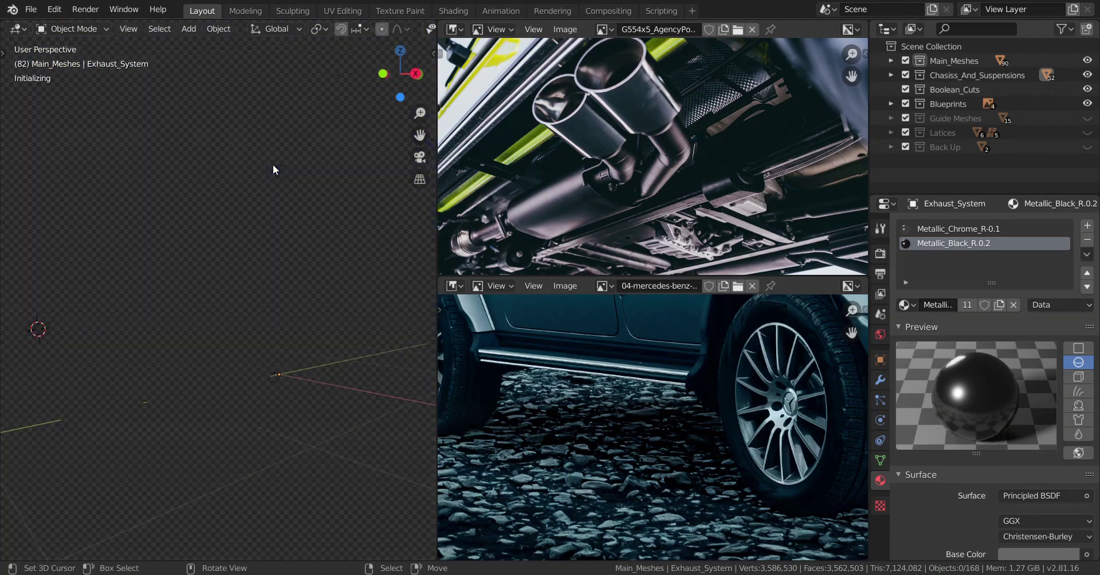
scroll(287, 236, down, 2)
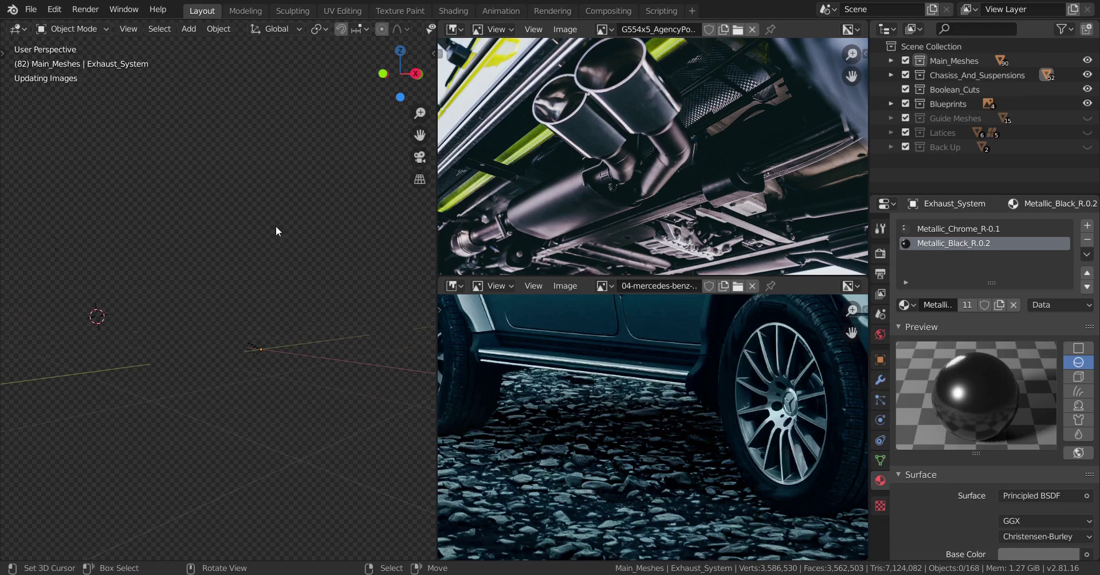
mouse_move(274, 229)
middle_down()
mouse_move(219, 269)
mouse_move(243, 307)
mouse_move(238, 280)
mouse_move(353, 269)
mouse_move(322, 242)
mouse_move(160, 222)
mouse_move(219, 211)
mouse_move(225, 246)
mouse_move(224, 231)
mouse_move(197, 270)
mouse_move(287, 290)
mouse_move(380, 289)
mouse_move(305, 279)
mouse_move(270, 331)
mouse_move(307, 321)
middle_up()
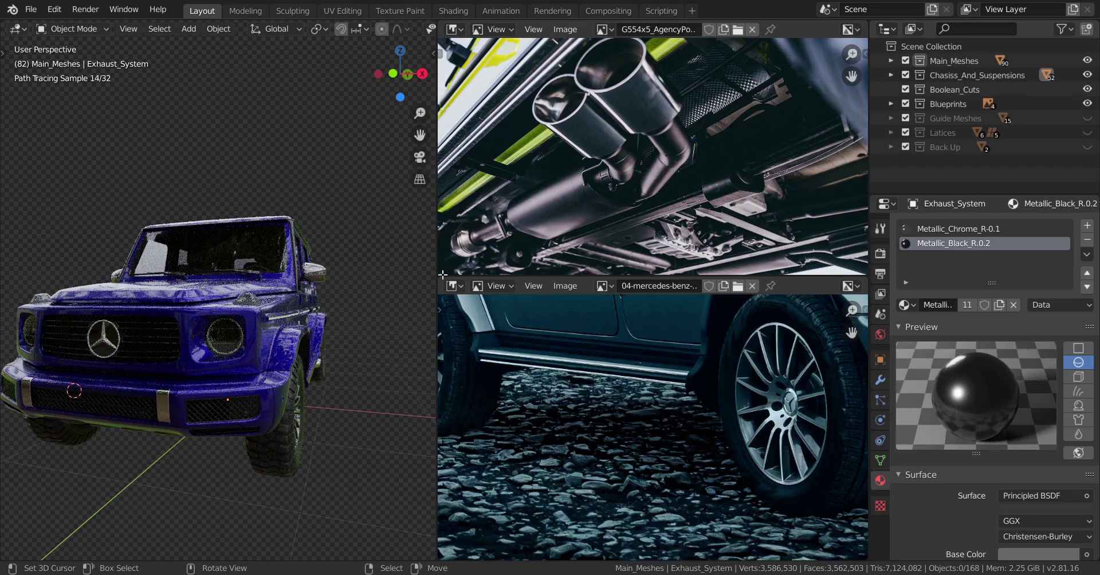
Step: Merge the two reference image areas into the 3D viewport and frame the car from the front corner
drag(442, 274, 492, 401)
drag(433, 24, 618, 181)
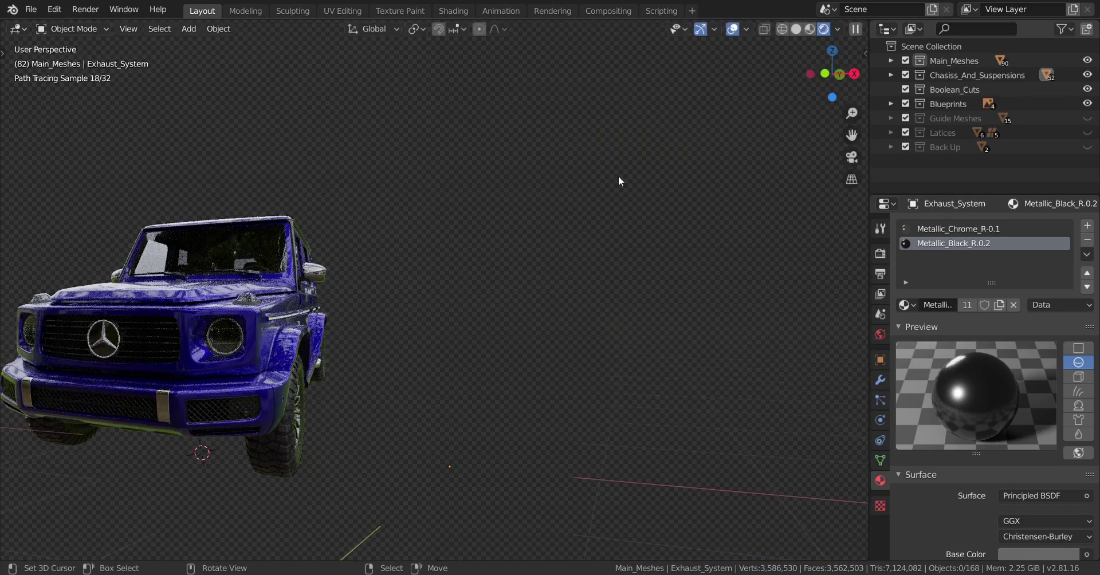
mouse_move(618, 181)
middle_down()
mouse_move(489, 342)
mouse_move(439, 349)
mouse_move(221, 327)
mouse_move(257, 361)
mouse_move(444, 370)
middle_up()
Step: Switch the viewport to solid shading and save the file
key(z)
click(490, 376)
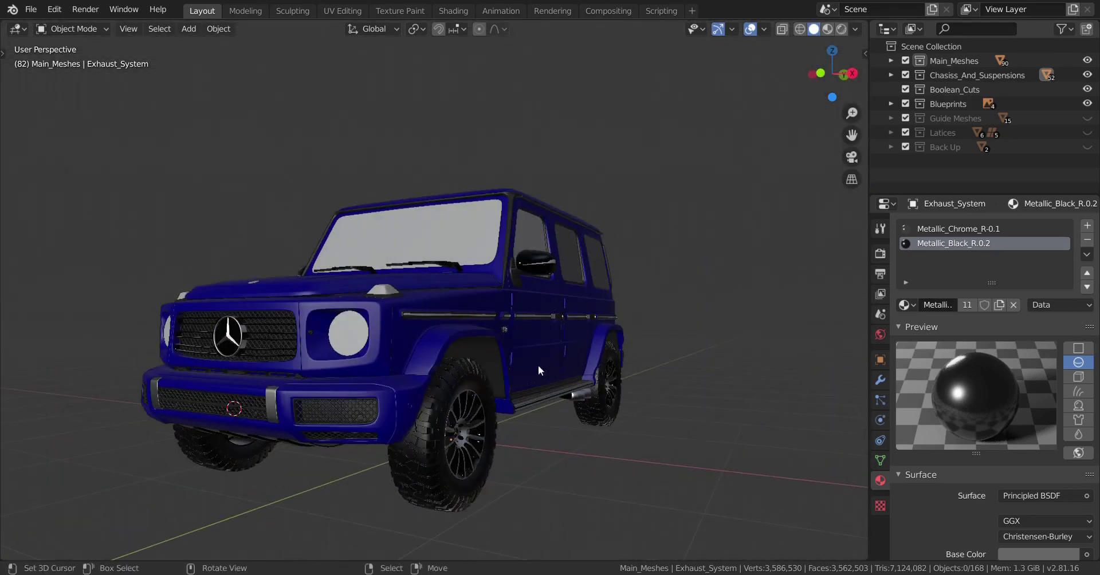
key(ctrl+s)
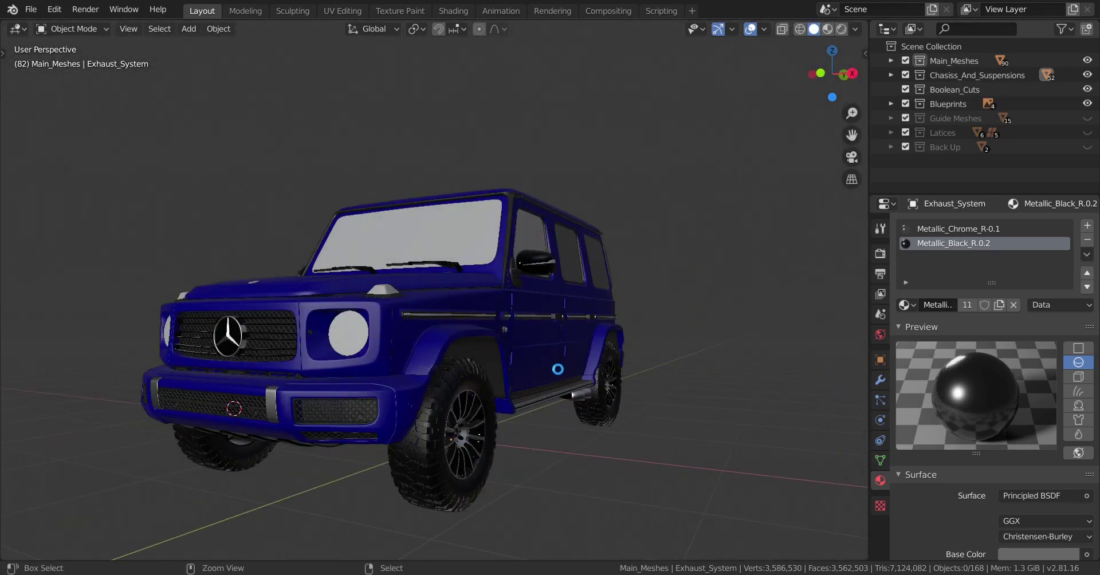